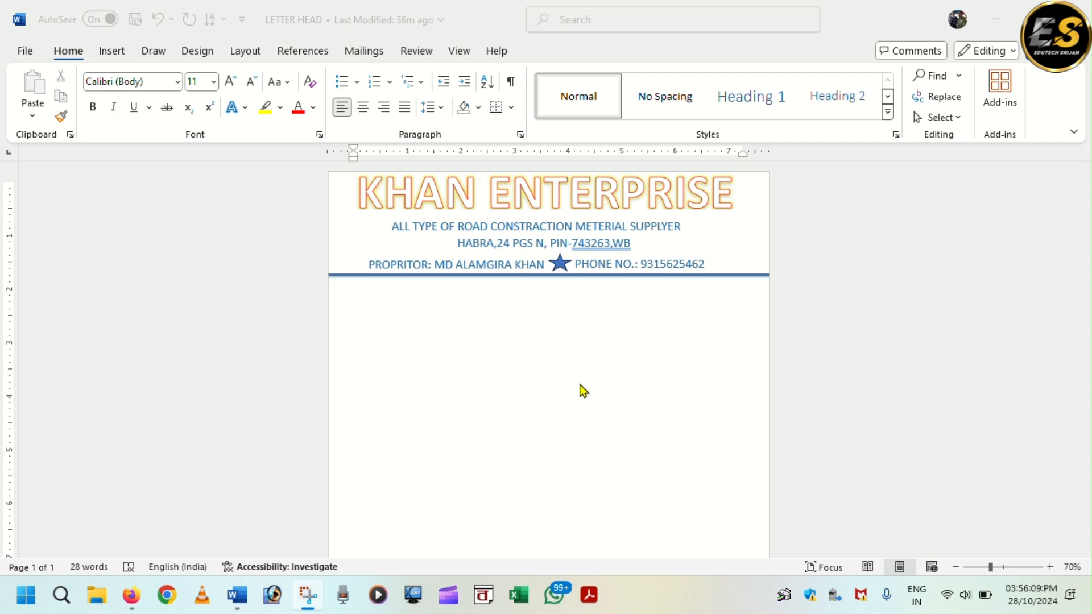
- Scroll down the LETTER HEAD document to its footer and back up
scroll(583, 391, down, 6)
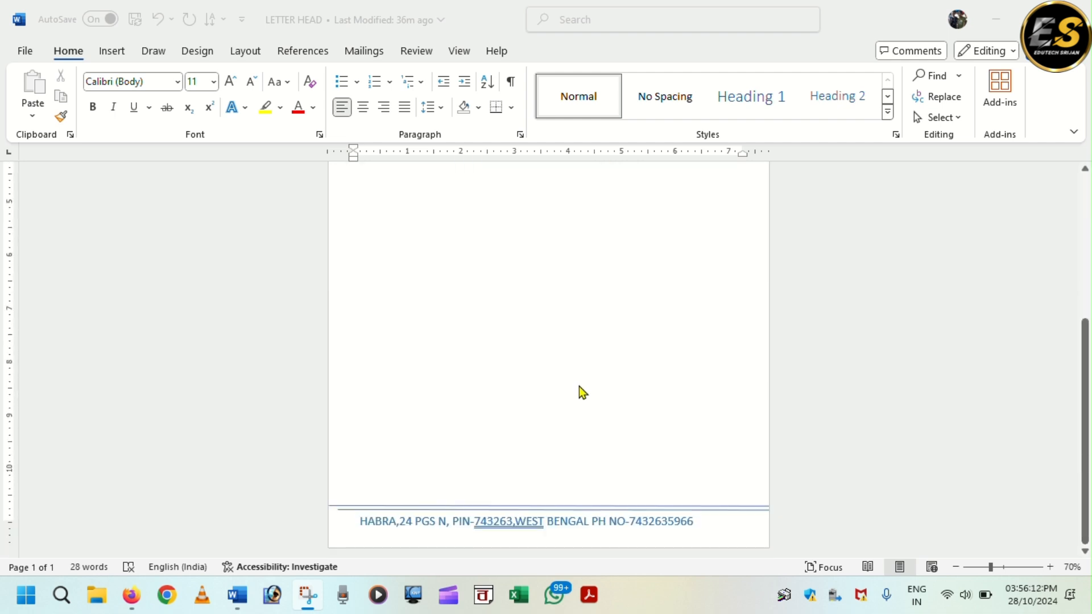
scroll(574, 389, up, 6)
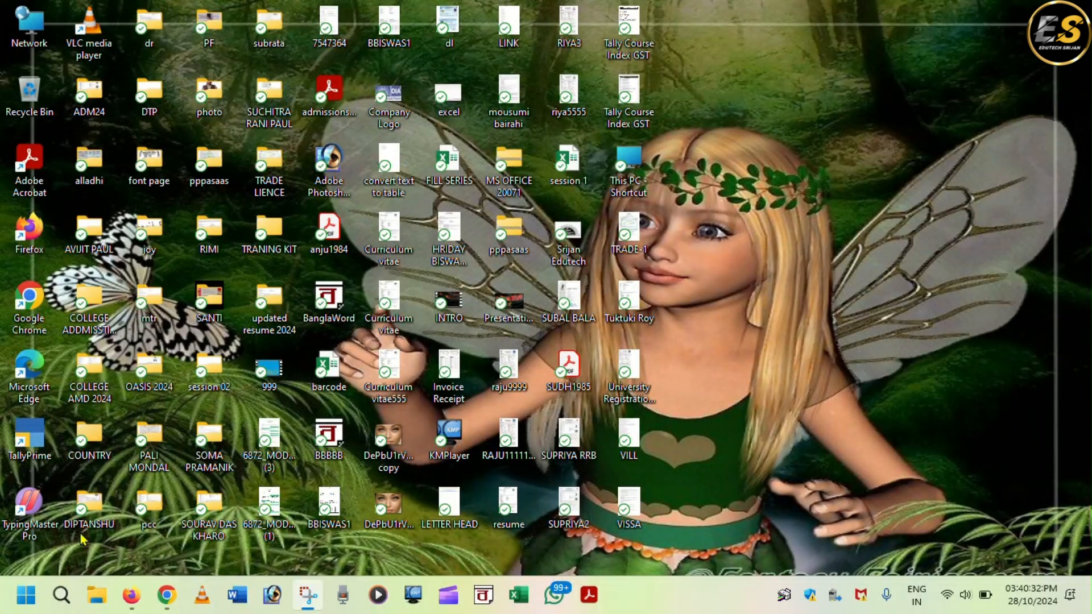
- Launch Word through the winword Run command and start a blank document
key(super+r)
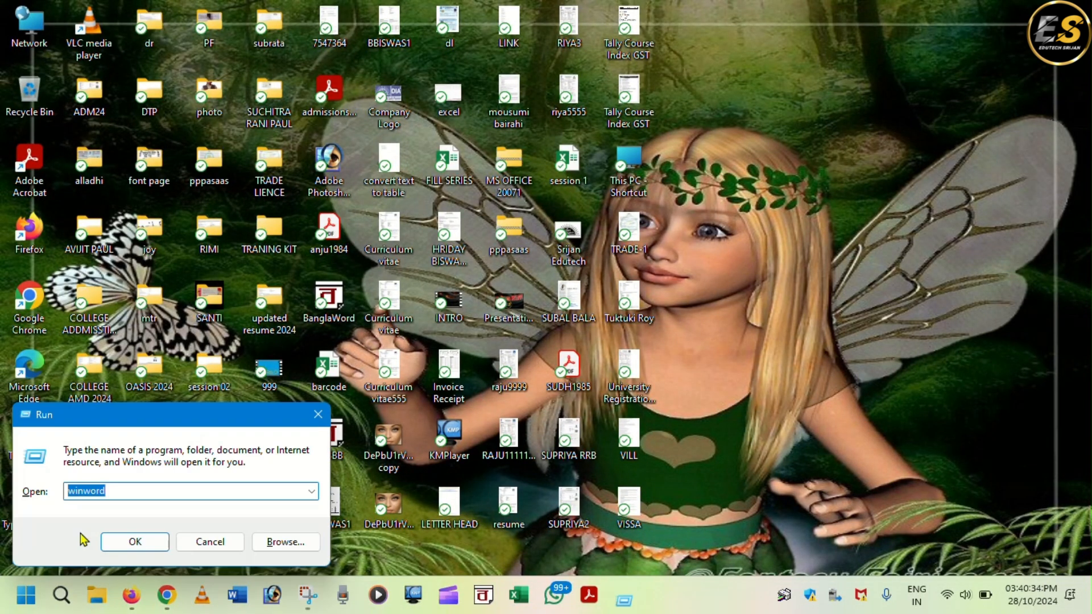
key(Return)
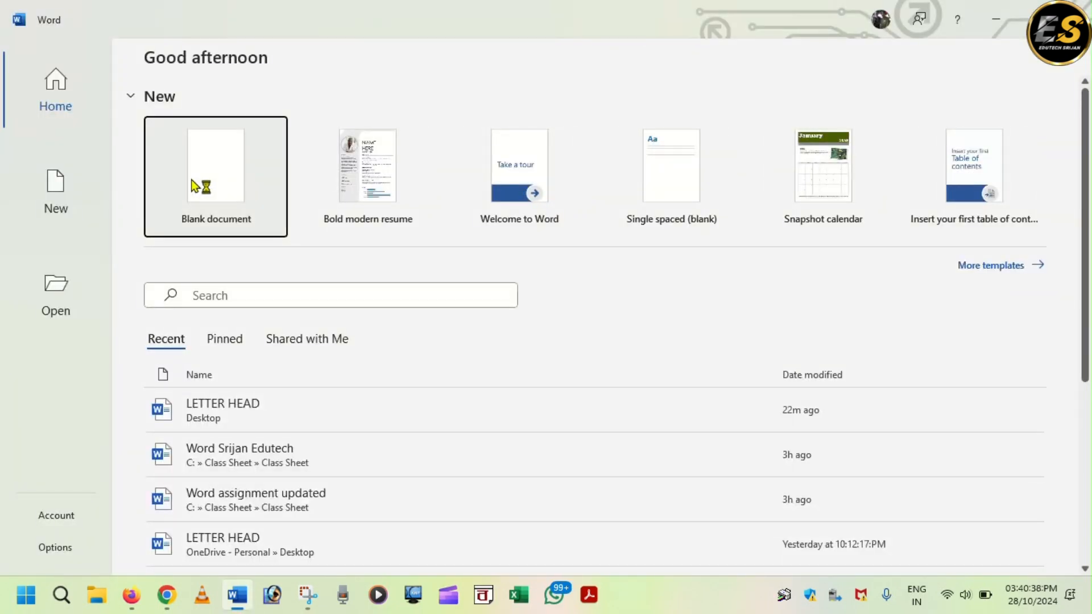
click(204, 185)
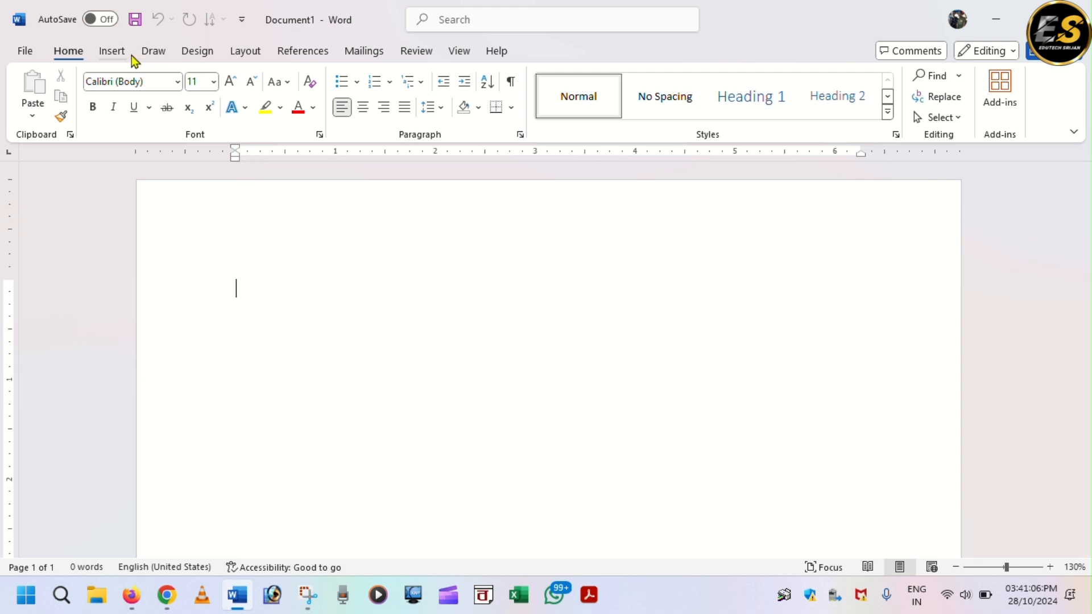
- Draw a wide text box across the top of the page and type KHAN ENTERPRISE
click(112, 51)
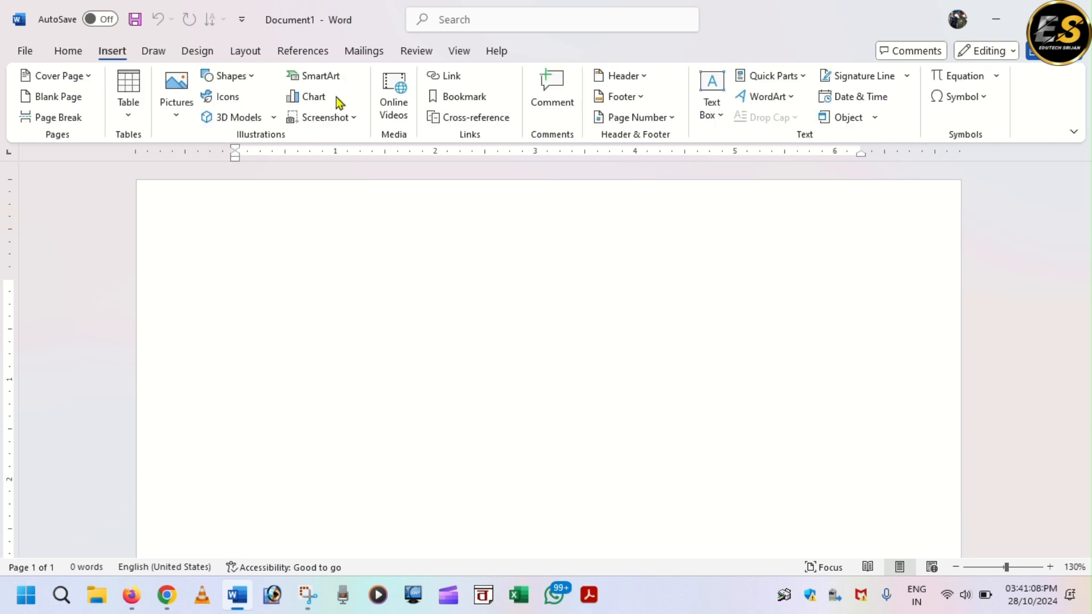
click(230, 80)
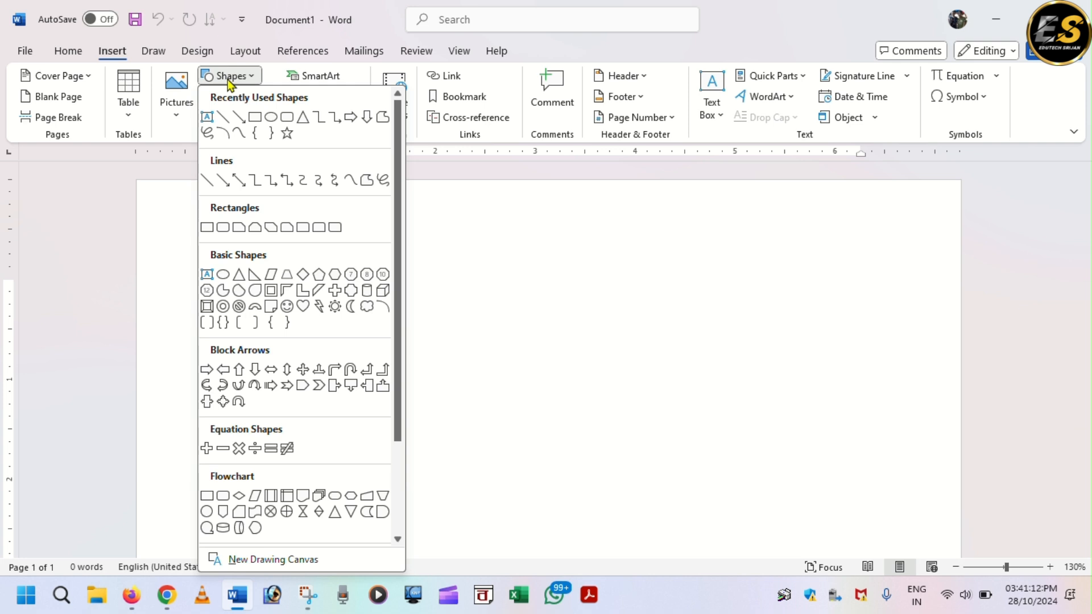
click(208, 120)
drag(299, 204, 858, 257)
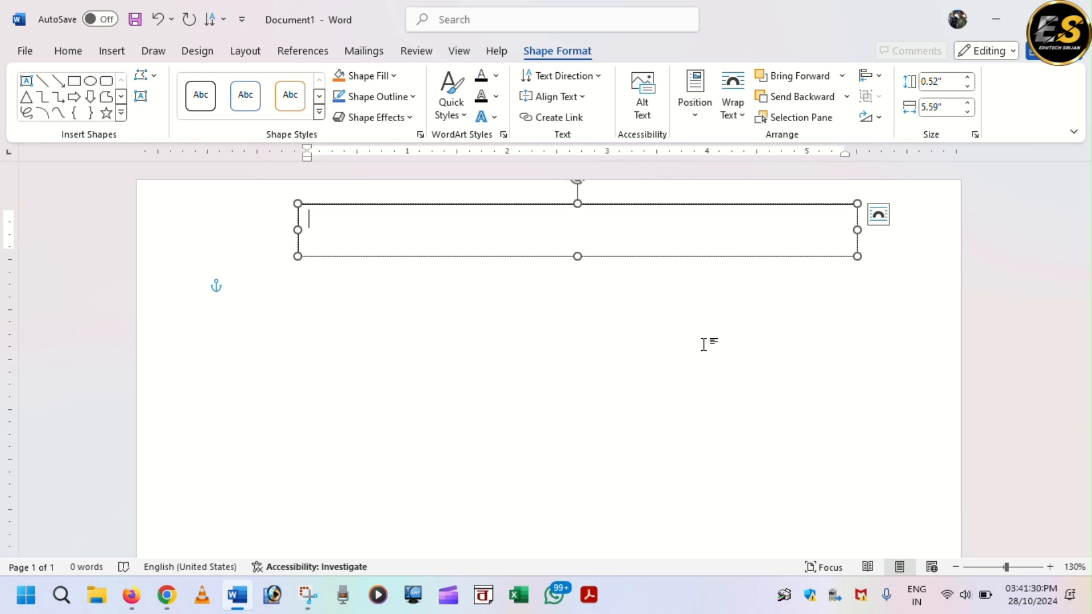
text(KHAN EN)
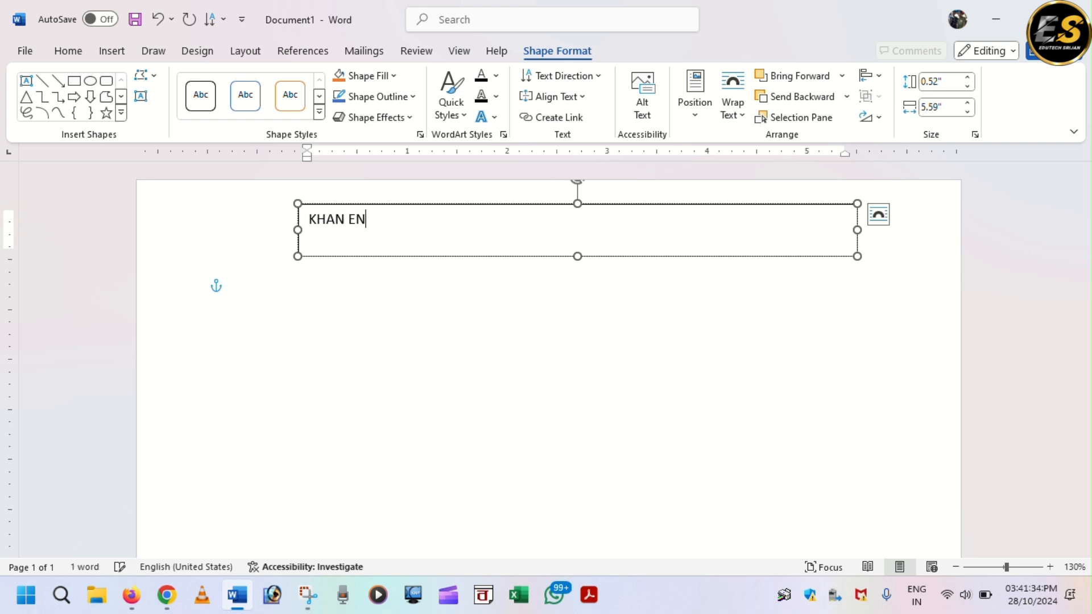
text(TERPRISE)
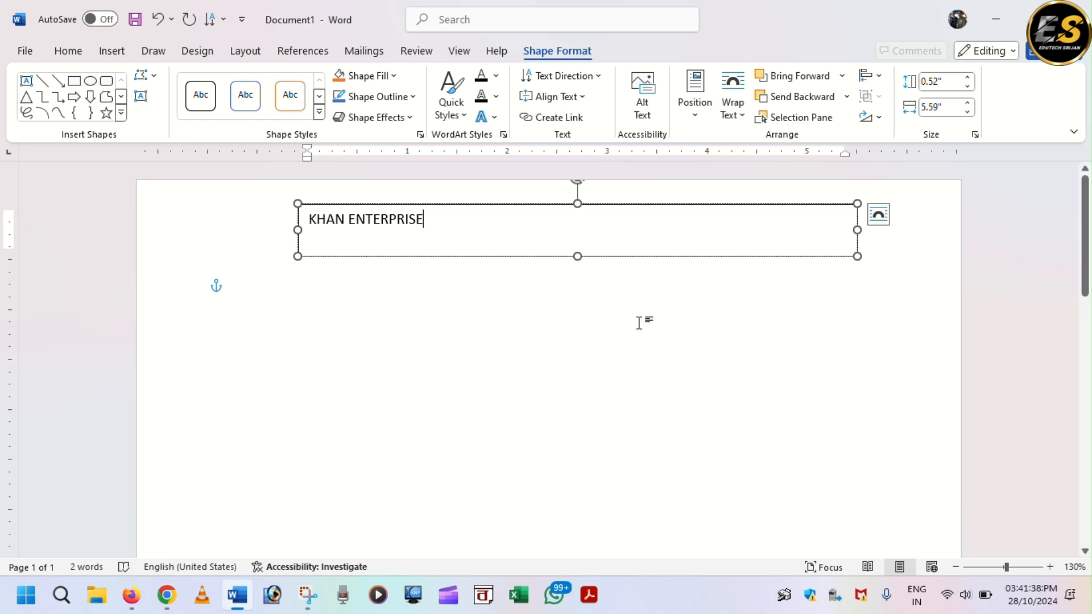
- Shrink the title box to one line and colour the KHAN ENTERPRISE text light blue
drag(857, 230, 461, 227)
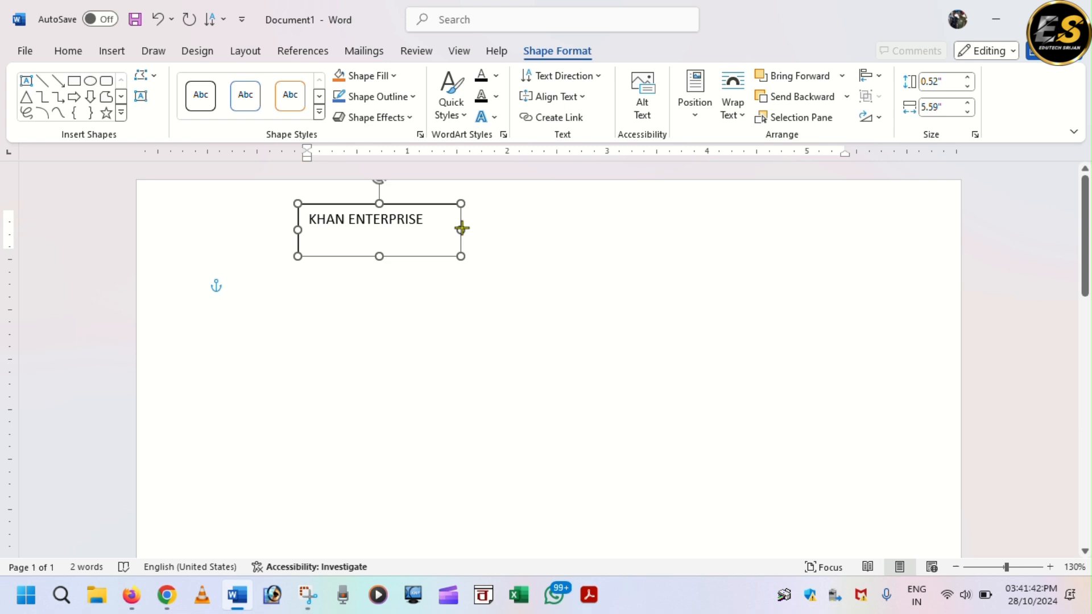
drag(378, 256, 307, 217)
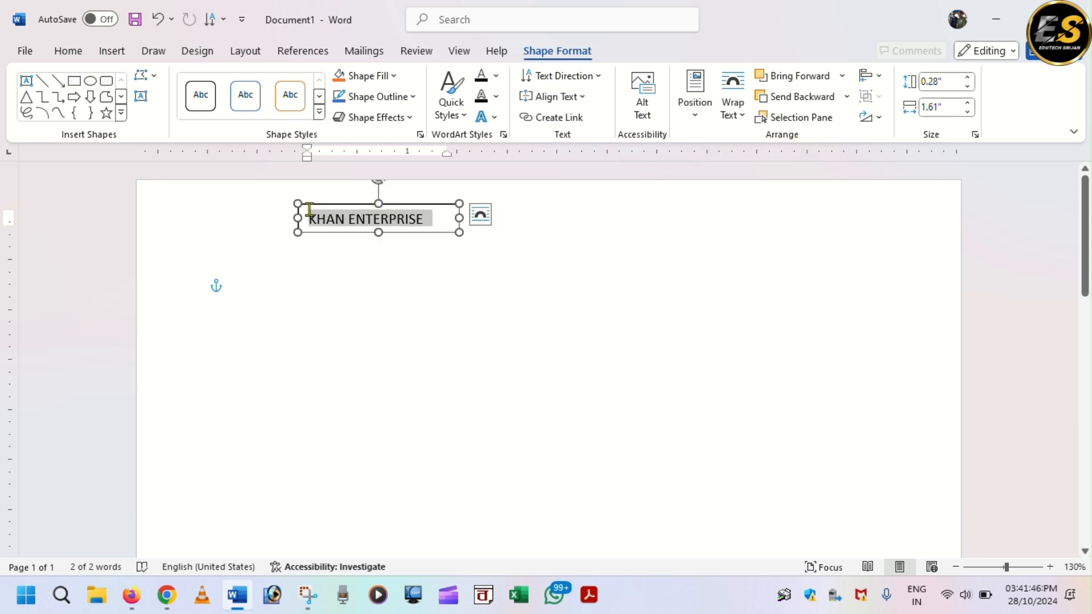
click(497, 76)
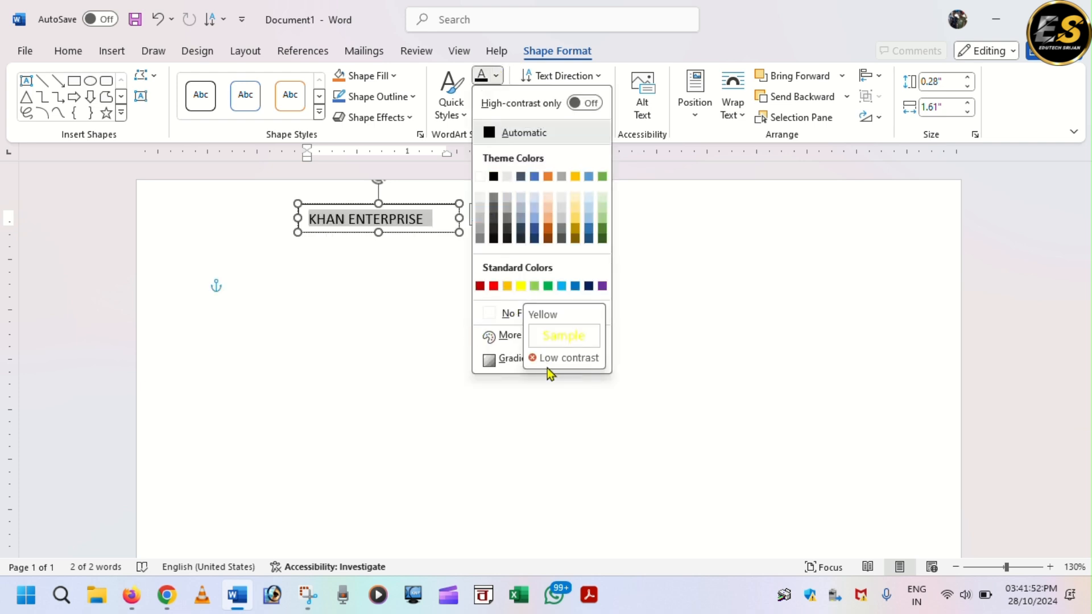
click(562, 286)
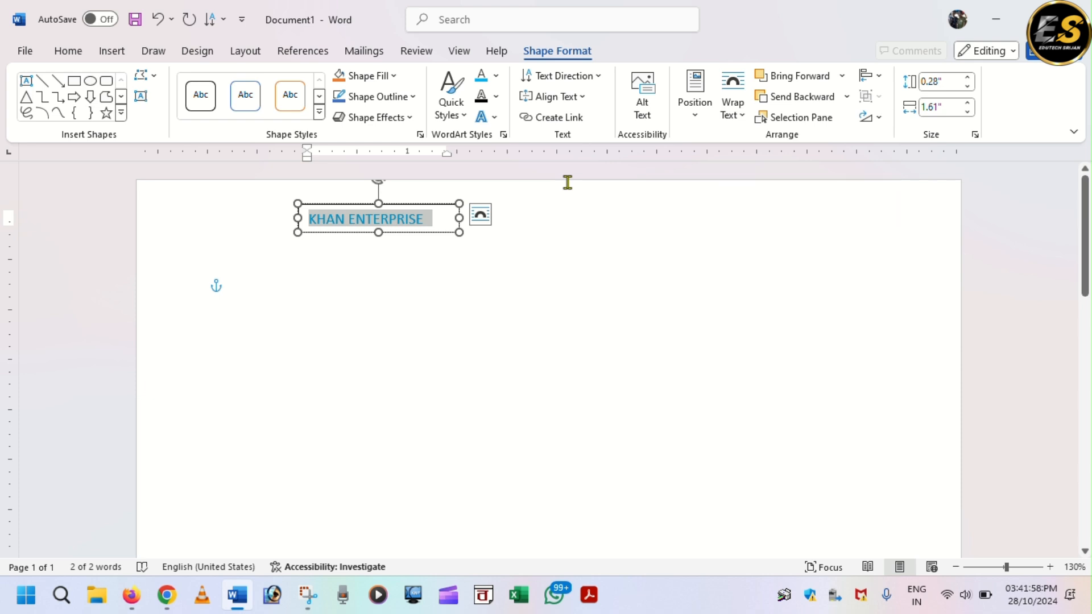
- Enlarge the title font several steps and resize the box to 0.9" × 5.97"
key(ctrl+shift+period)
key(ctrl+shift+period)
key(ctrl+shift+period)
key(ctrl+shift+period)
key(ctrl+shift+period)
key(ctrl+shift+period)
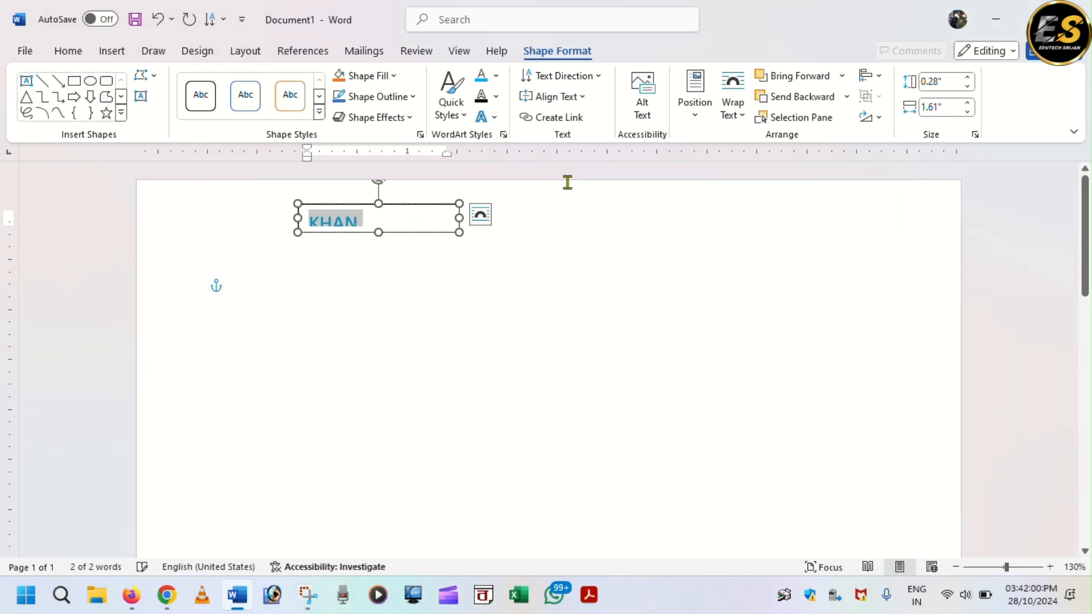
key(ctrl+bracketright)
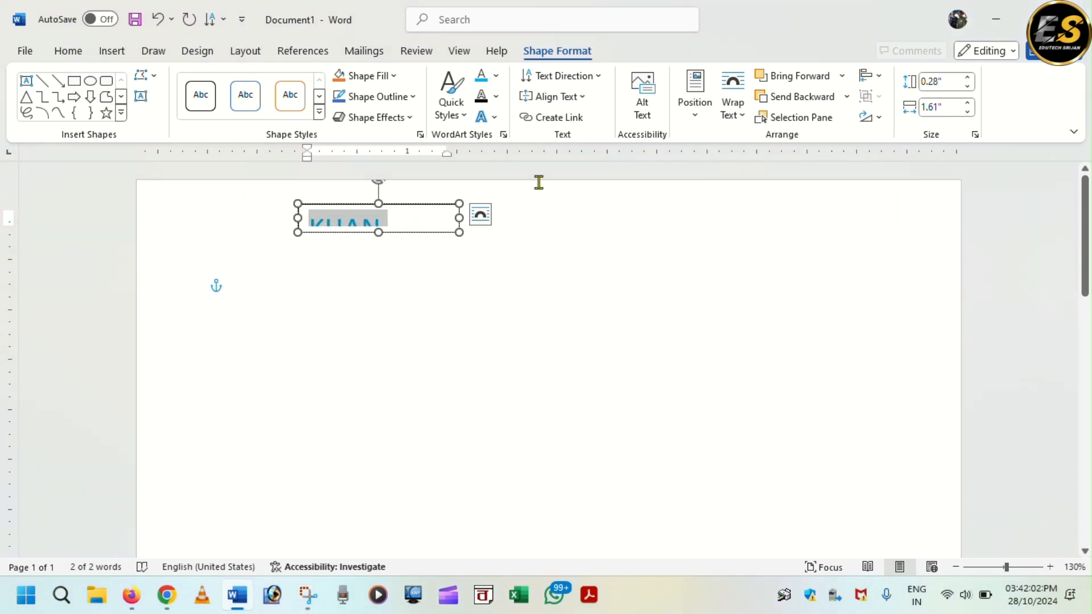
drag(460, 217, 895, 259)
drag(594, 232, 578, 295)
drag(552, 231, 310, 227)
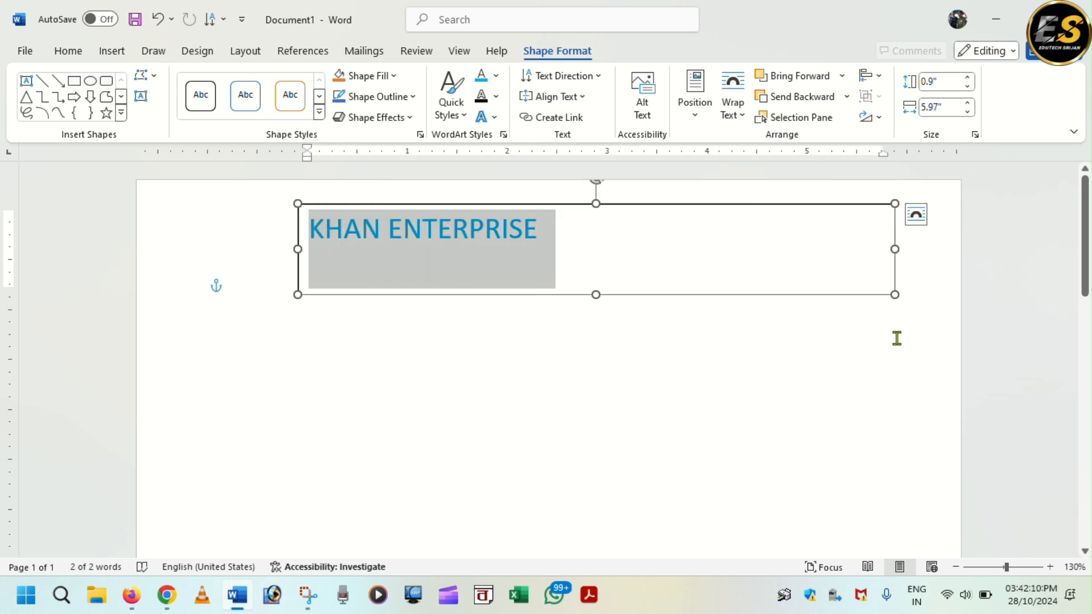
key(ctrl+bracketright)
key(ctrl+bracketright)
key(ctrl+bracketright)
key(ctrl+bracketright)
key(ctrl+bracketright)
key(ctrl+bracketright)
key(ctrl+bracketright)
key(ctrl+bracketright)
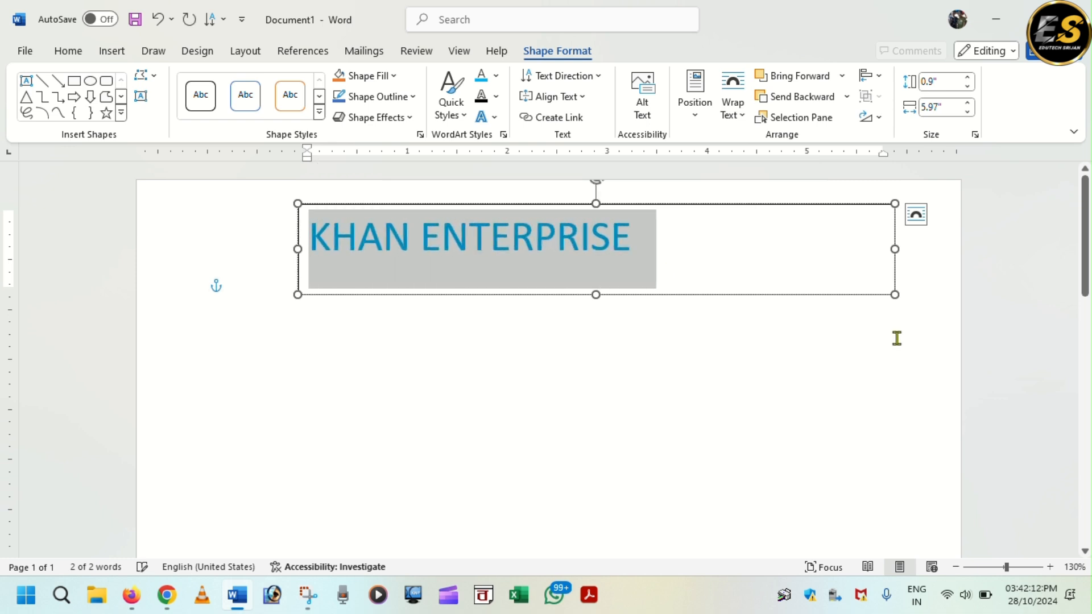
key(ctrl+bracketright)
key(ctrl+bracketright)
key(ctrl+bracketright)
key(ctrl+bracketright)
key(ctrl+bracketright)
key(ctrl+bracketright)
key(ctrl+bracketright)
key(ctrl+bracketright)
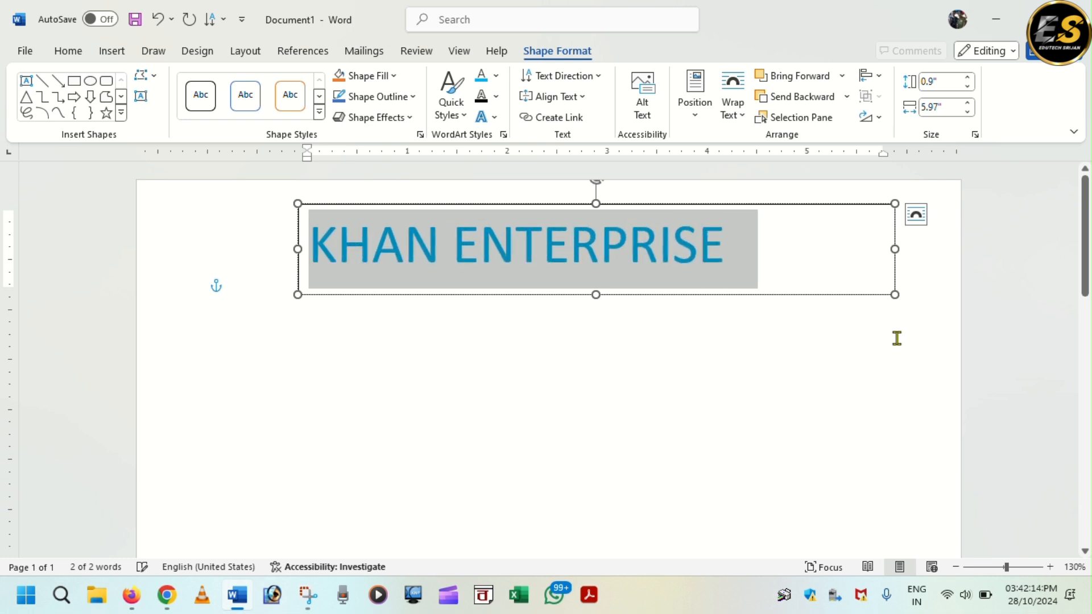
key(ctrl+bracketright)
key(ctrl+bracketright)
key(ctrl+bracketright)
key(ctrl+bracketright)
key(ctrl+bracketright)
key(ctrl+bracketright)
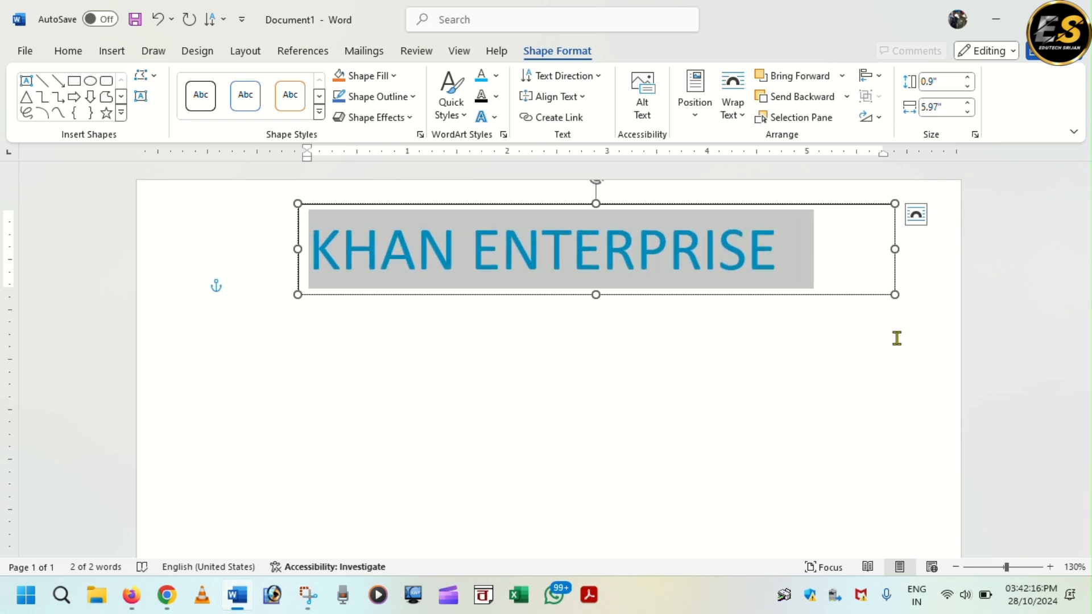
- Give the KHAN ENTERPRISE letters a red text outline
click(498, 97)
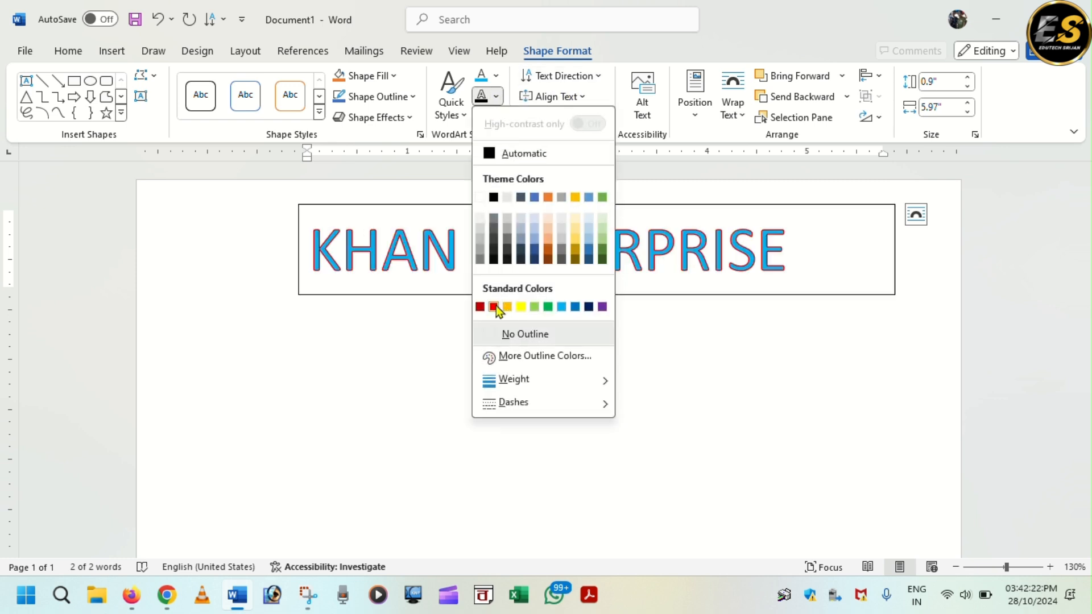
click(495, 306)
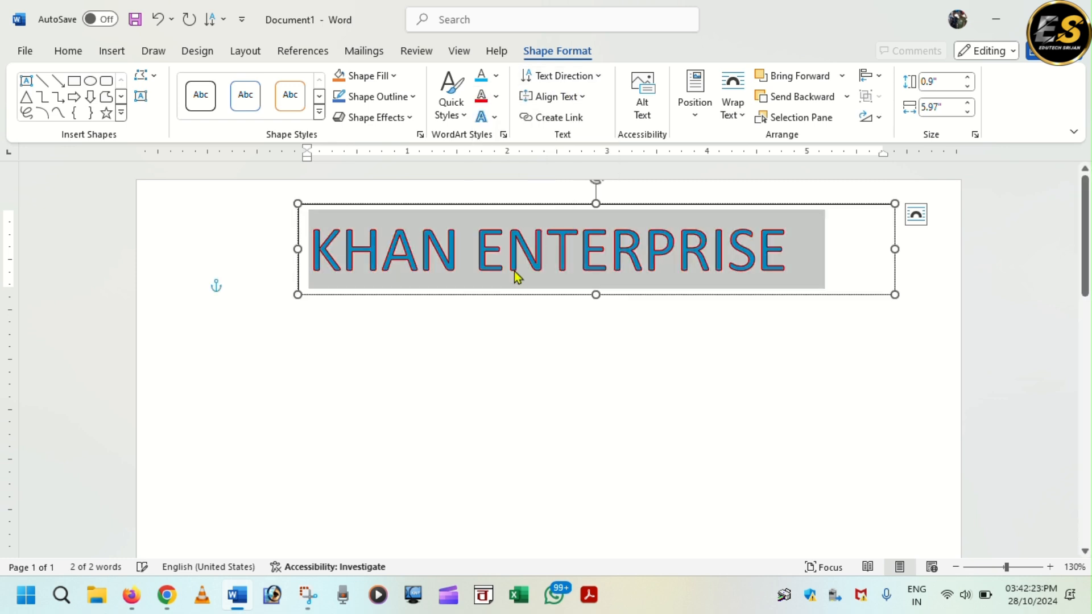
click(496, 117)
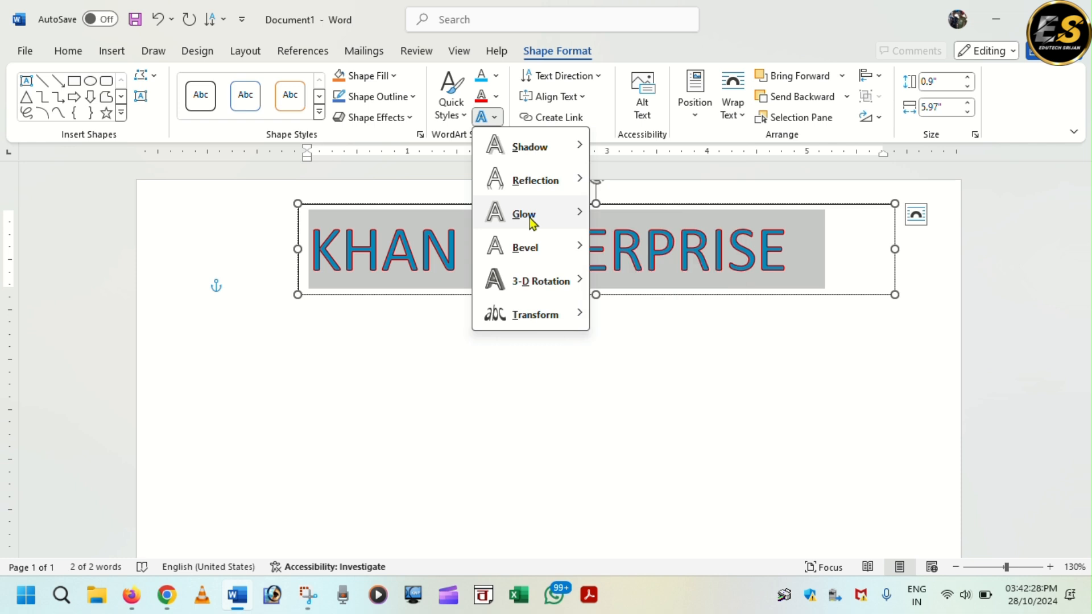
mouse_move(530, 221)
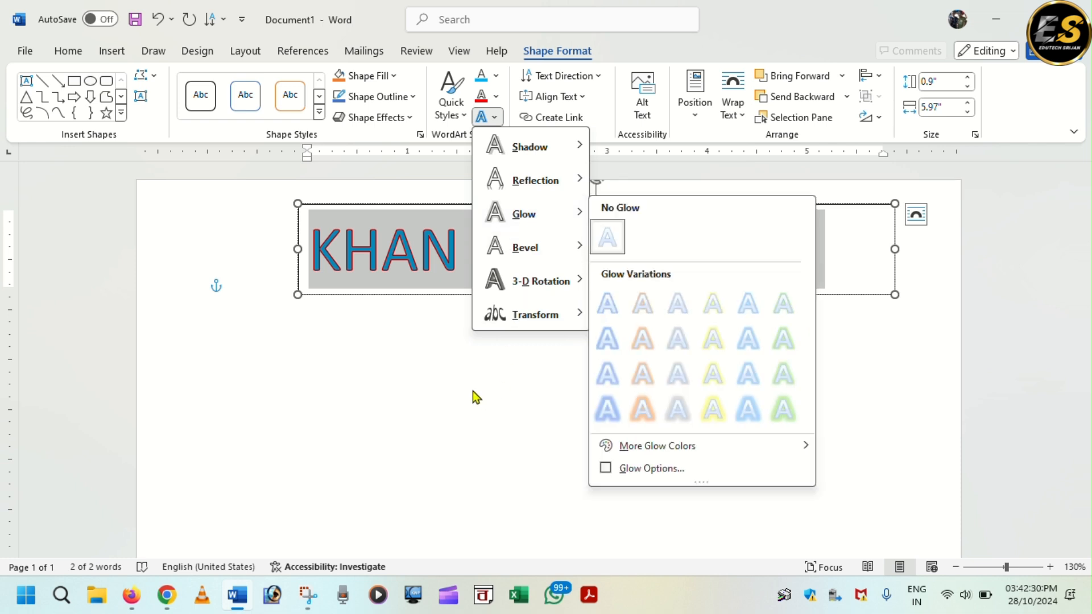
key(Escape)
key(Escape)
- Apply an orange glow text effect to the title
click(551, 202)
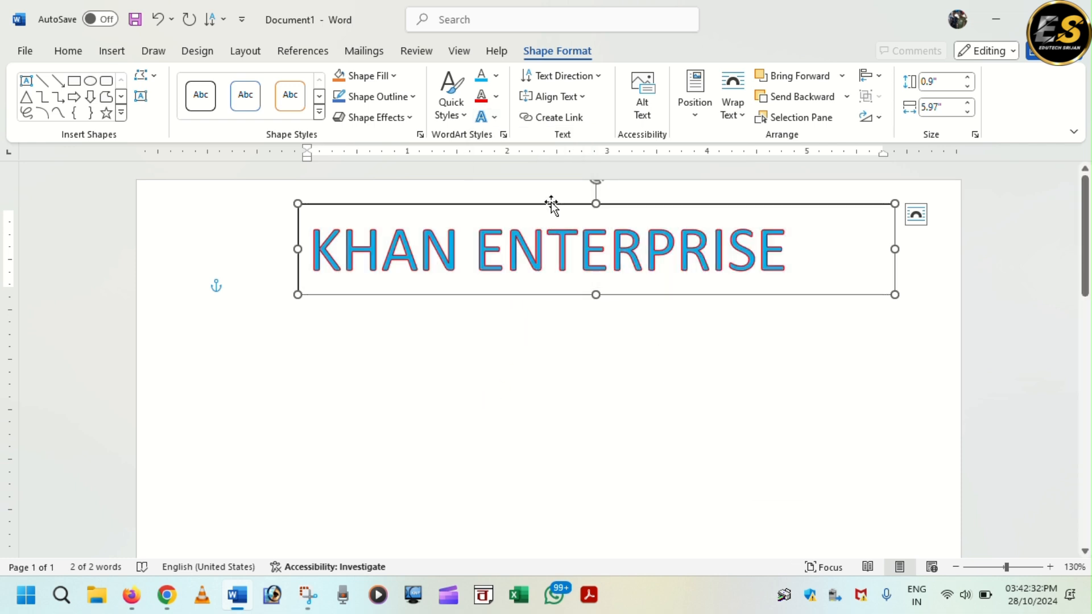
click(497, 117)
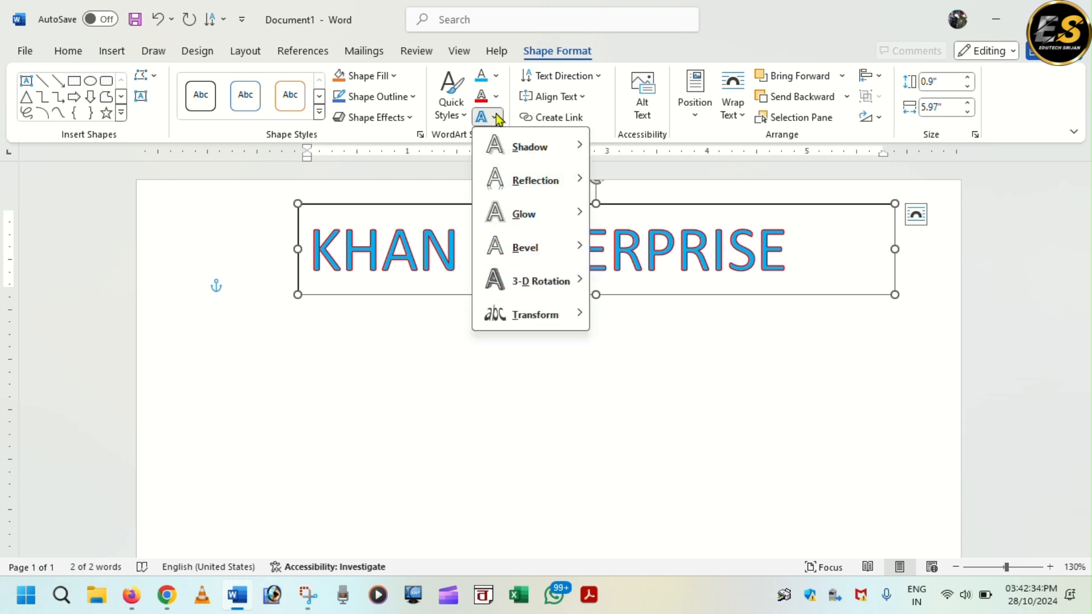
mouse_move(526, 215)
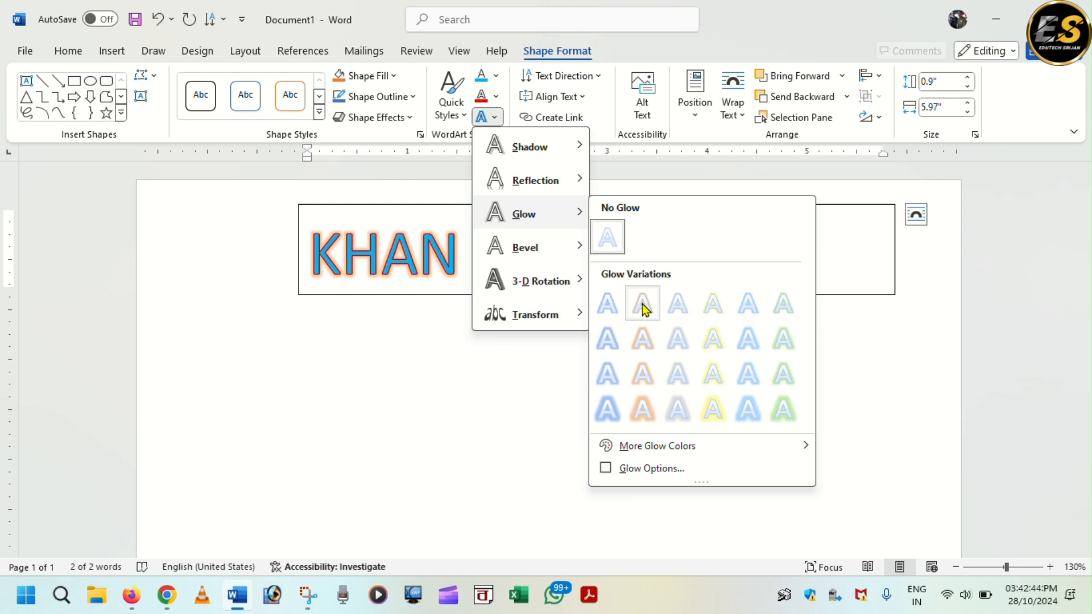
click(643, 307)
click(602, 362)
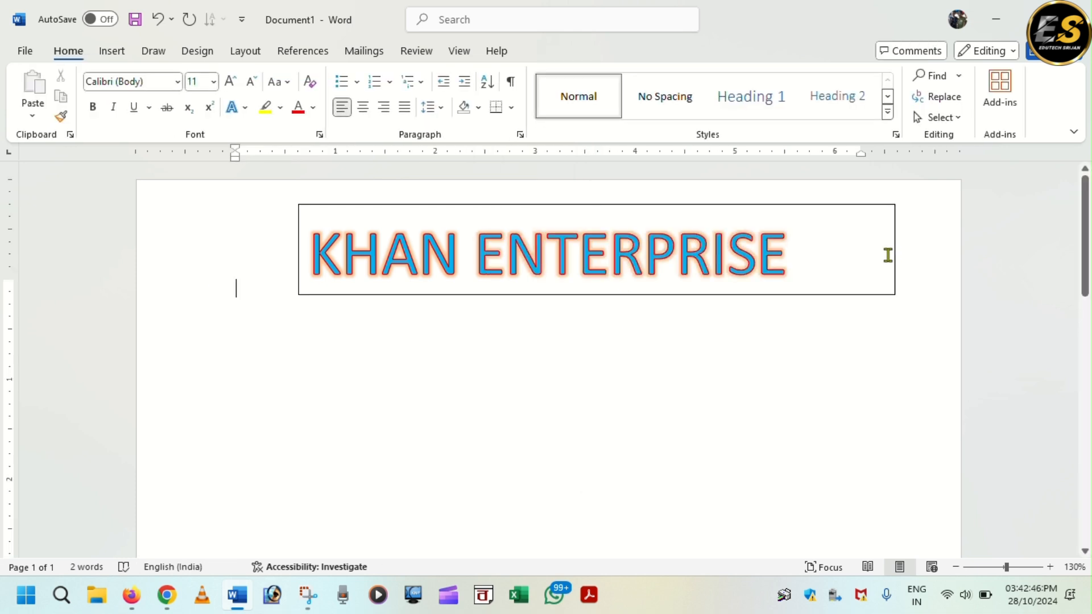
click(516, 210)
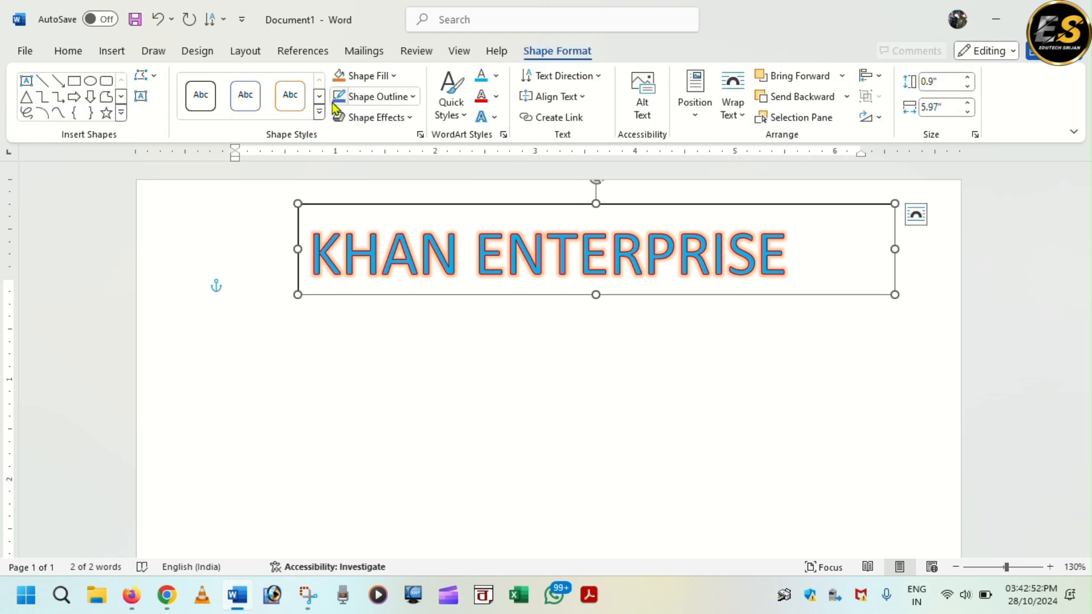
- Remove the title box's background fill and border
click(395, 77)
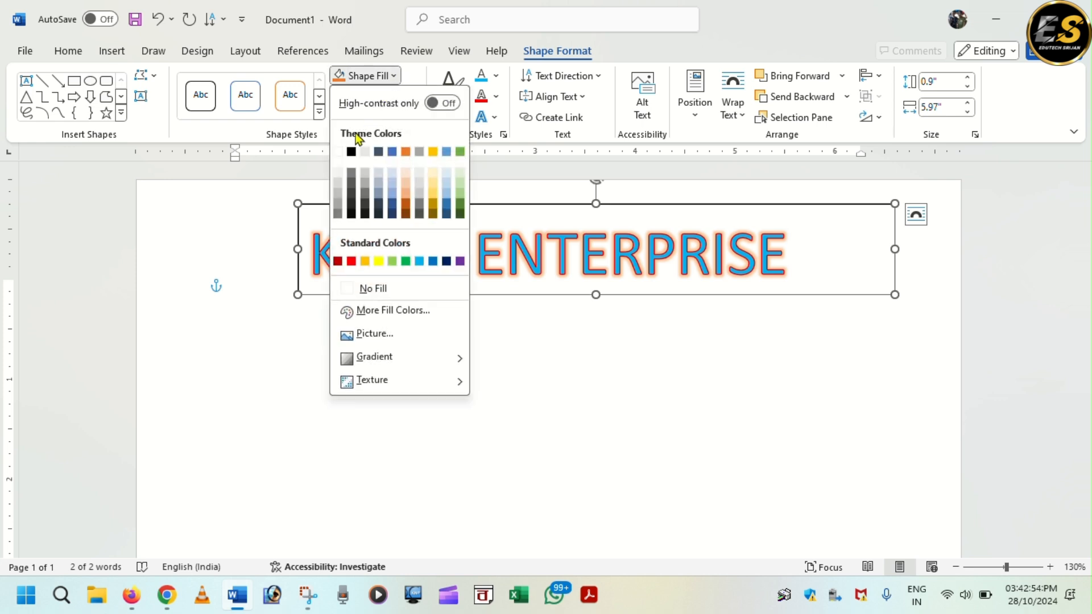
click(367, 289)
click(410, 98)
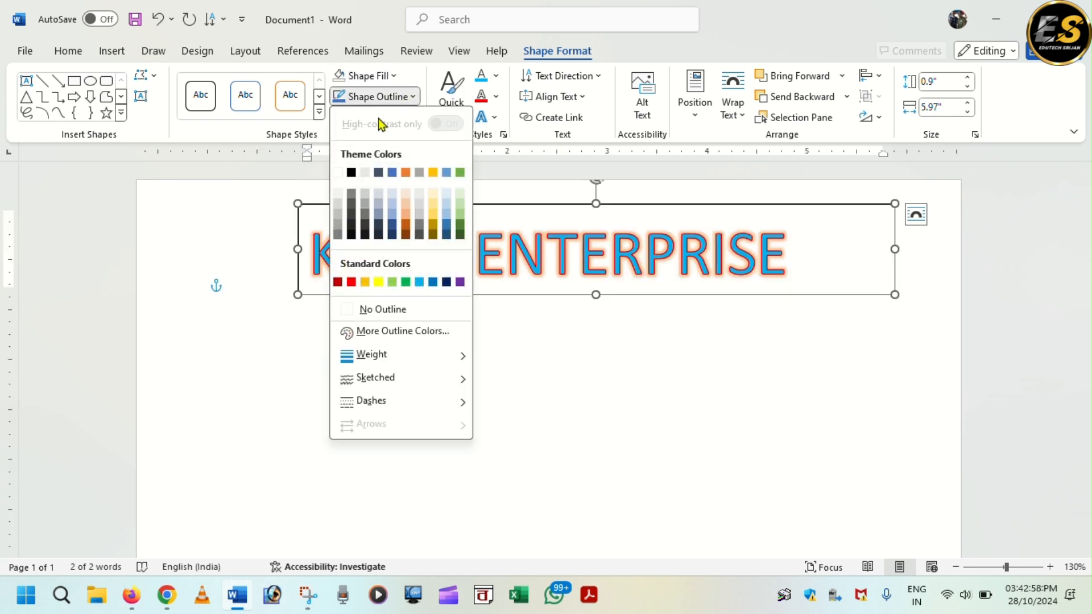
click(378, 313)
click(461, 353)
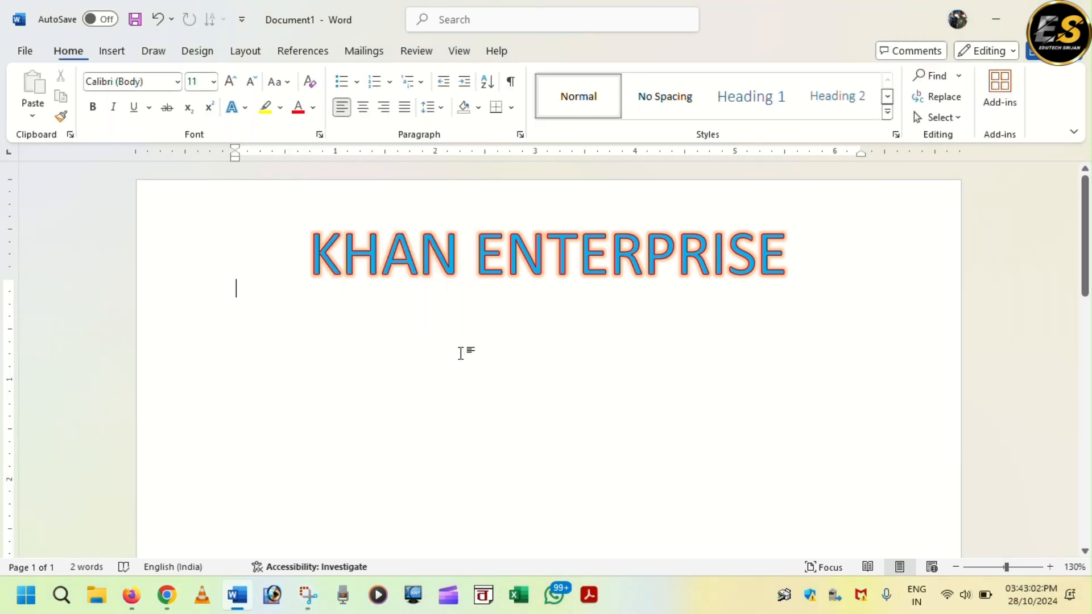
- Move the title box up and left, resizing it to 0.93" tall
click(544, 274)
drag(673, 208, 639, 185)
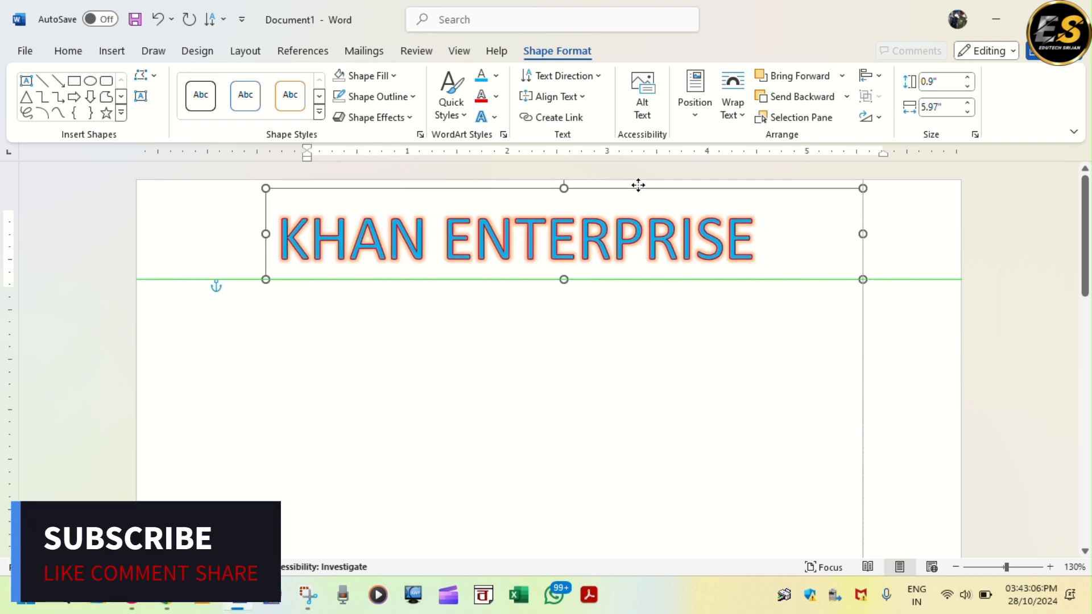
drag(563, 279, 565, 258)
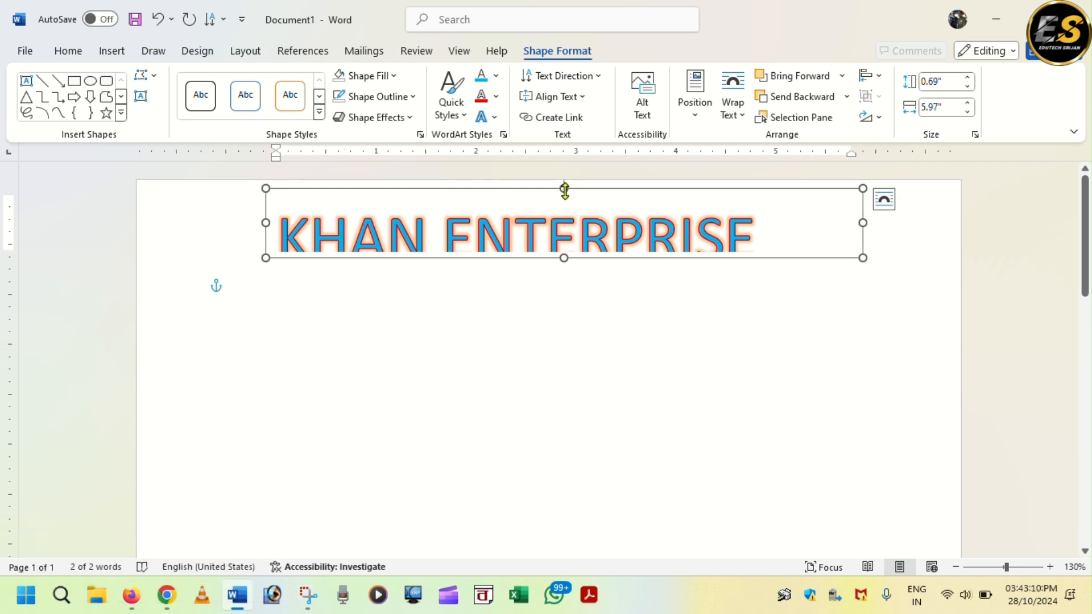
mouse_move(565, 191)
mouse_down()
mouse_move(570, 170)
mouse_move(568, 180)
mouse_up()
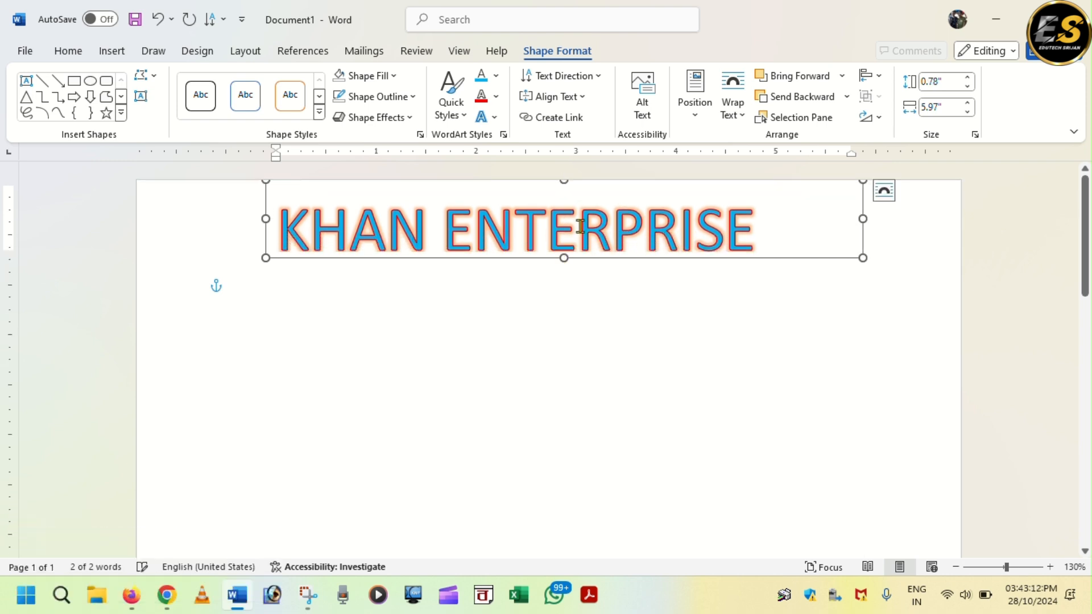
drag(566, 260, 564, 273)
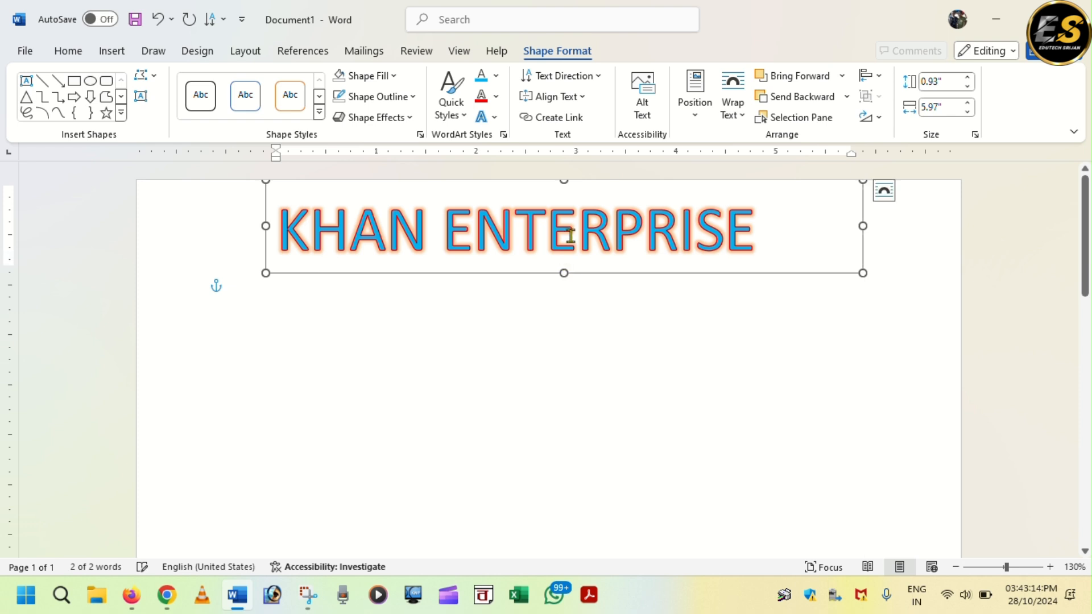
click(693, 312)
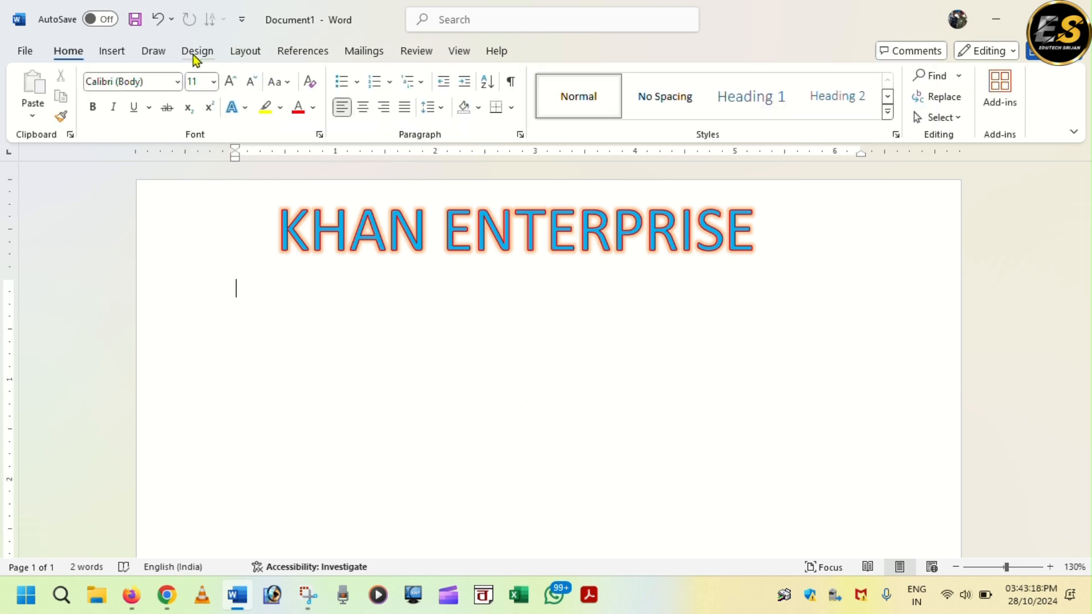
click(120, 52)
click(248, 80)
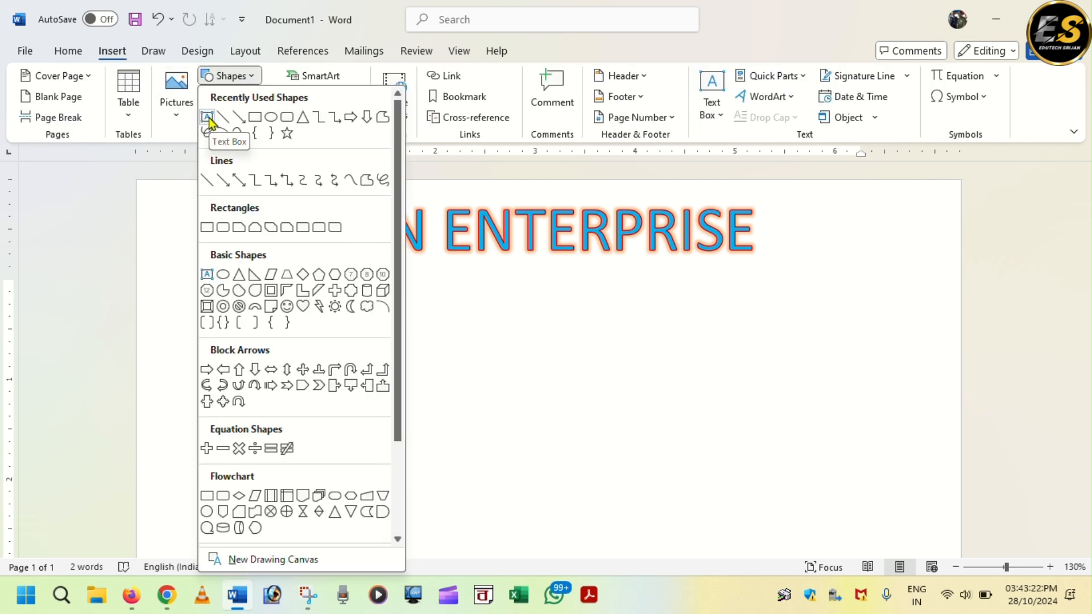
- Draw a text box under the title and type ALL TYPE OF ROAD CONSTRACTION MATERIAL SUPPLYER
click(209, 119)
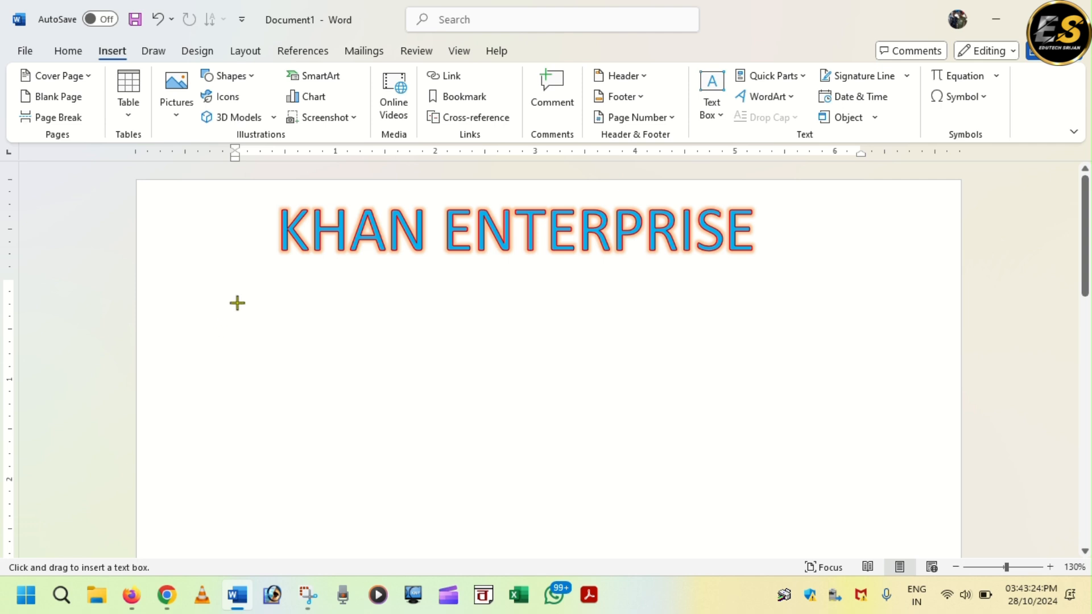
drag(307, 285, 722, 323)
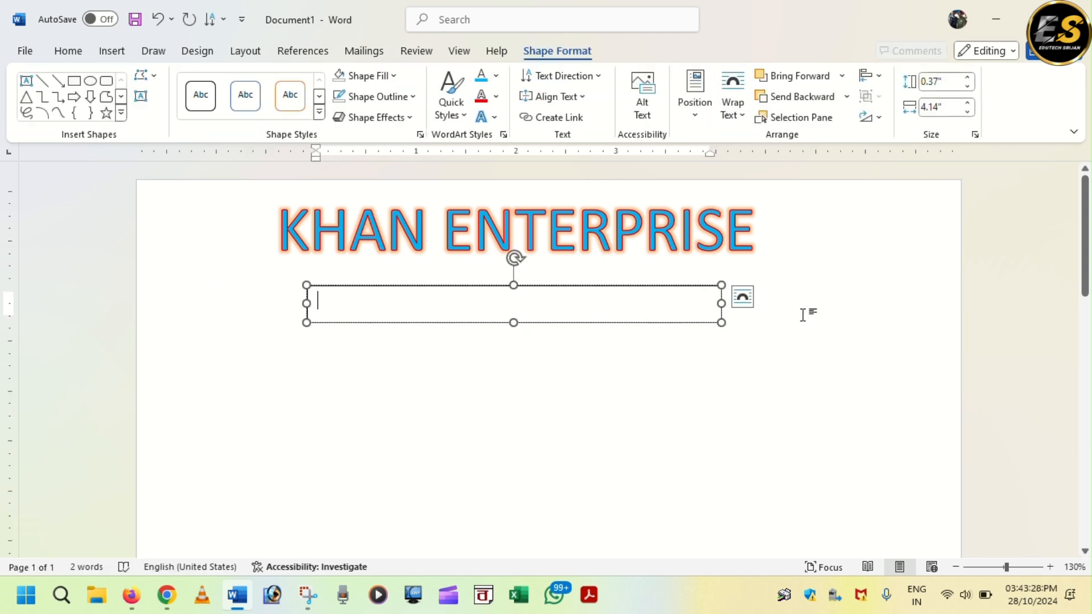
text(ALY)
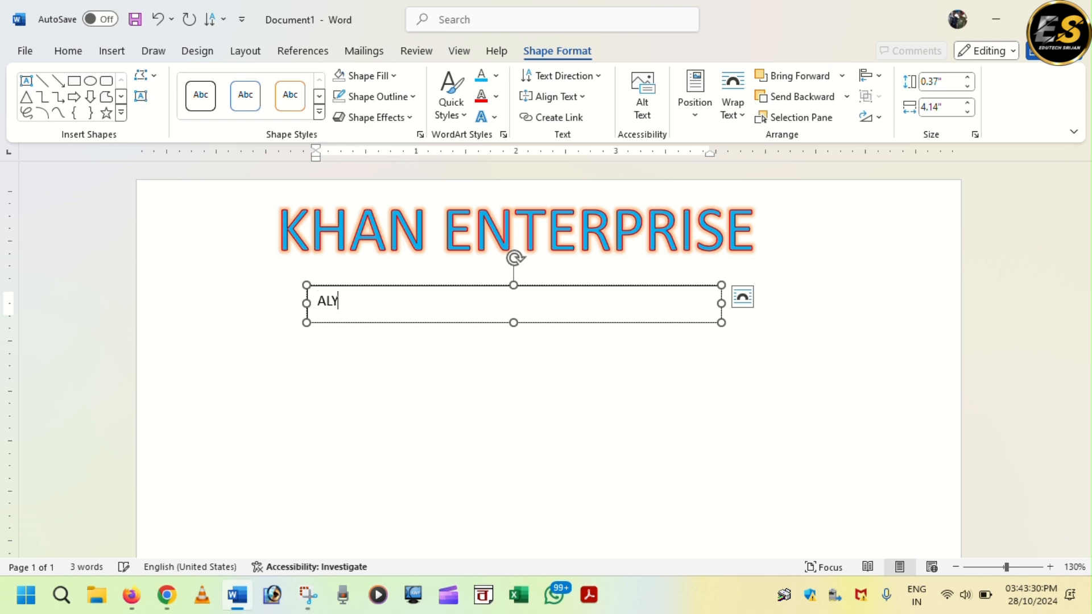
key(BackSpace)
text(L)
text(TYPE OF ROAD CO)
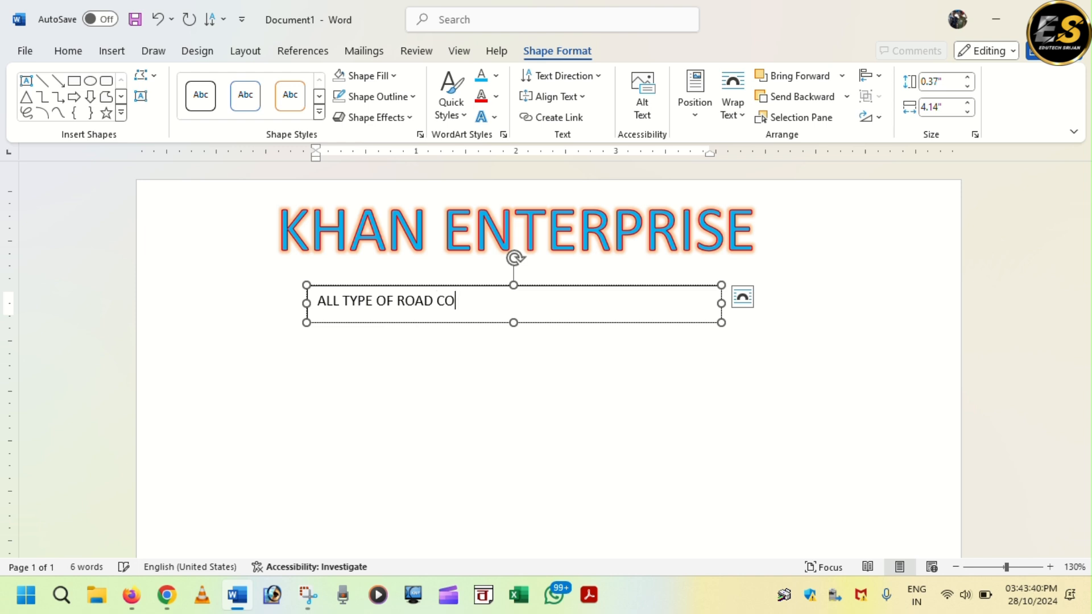
text(NSTRACTION)
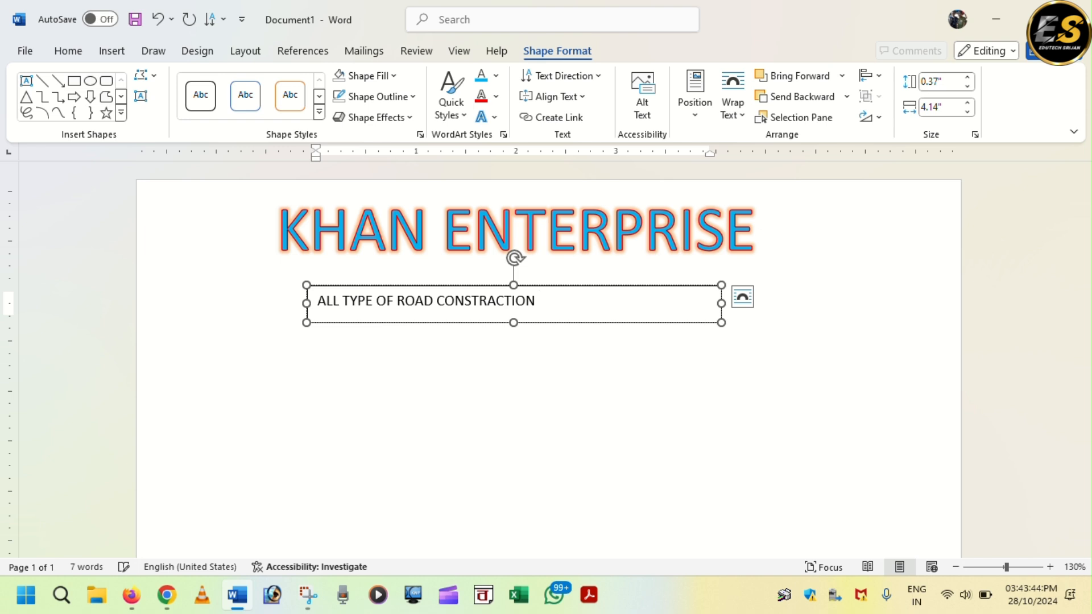
text( MATERIAL SU)
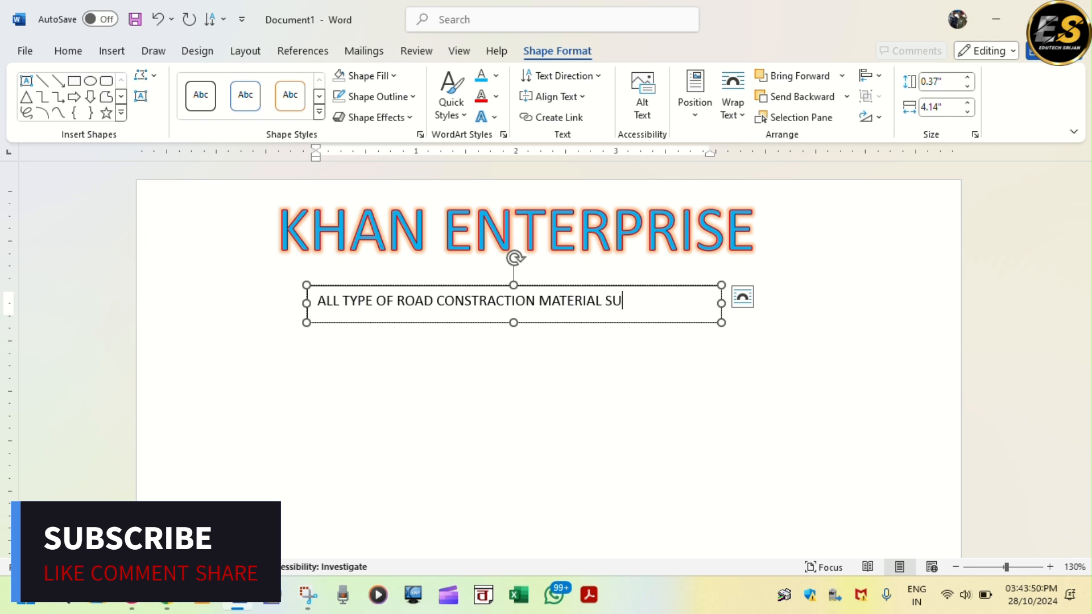
text(PPLYERS)
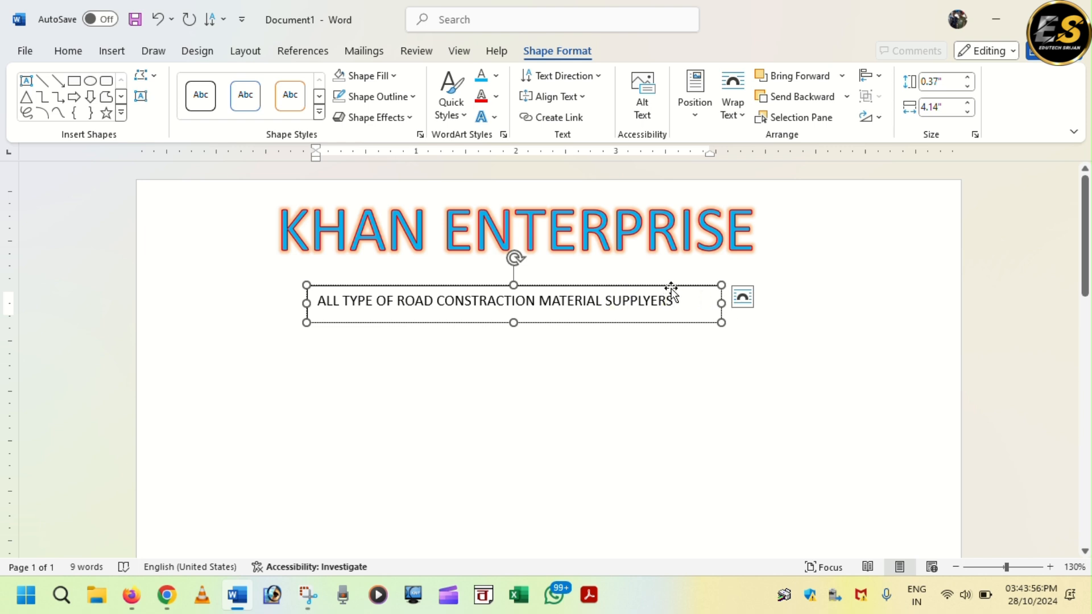
- Nudge the tagline box upward and slightly to the right
drag(672, 290, 670, 263)
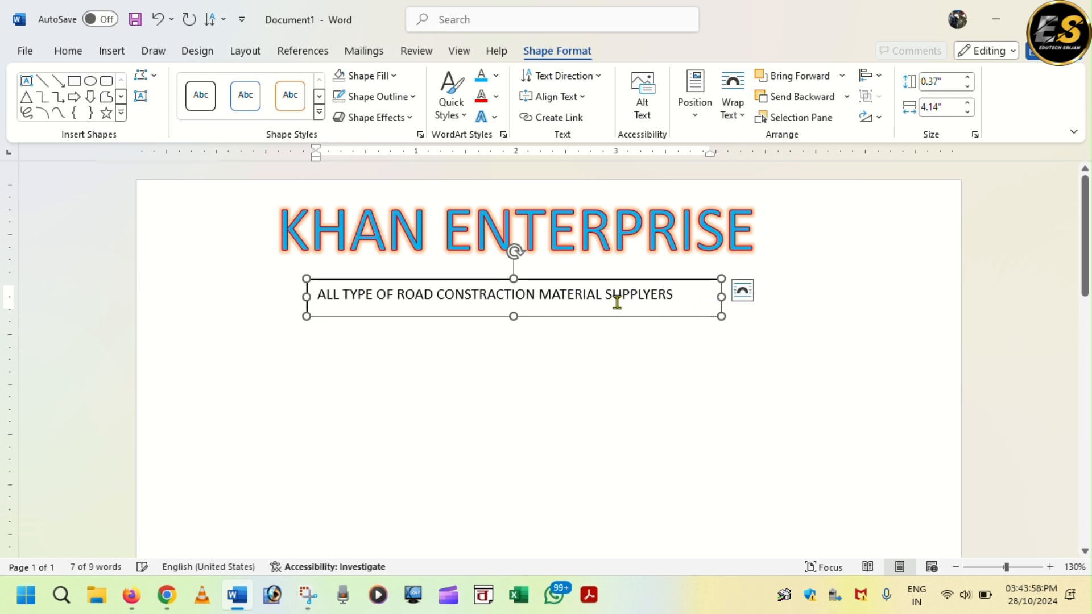
drag(593, 276, 598, 275)
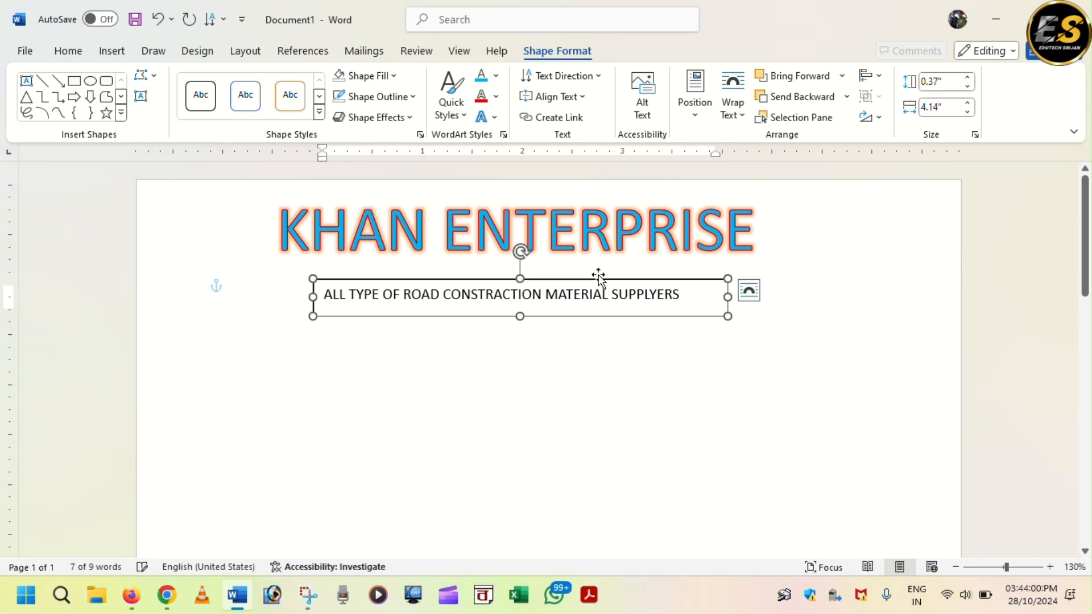
click(562, 370)
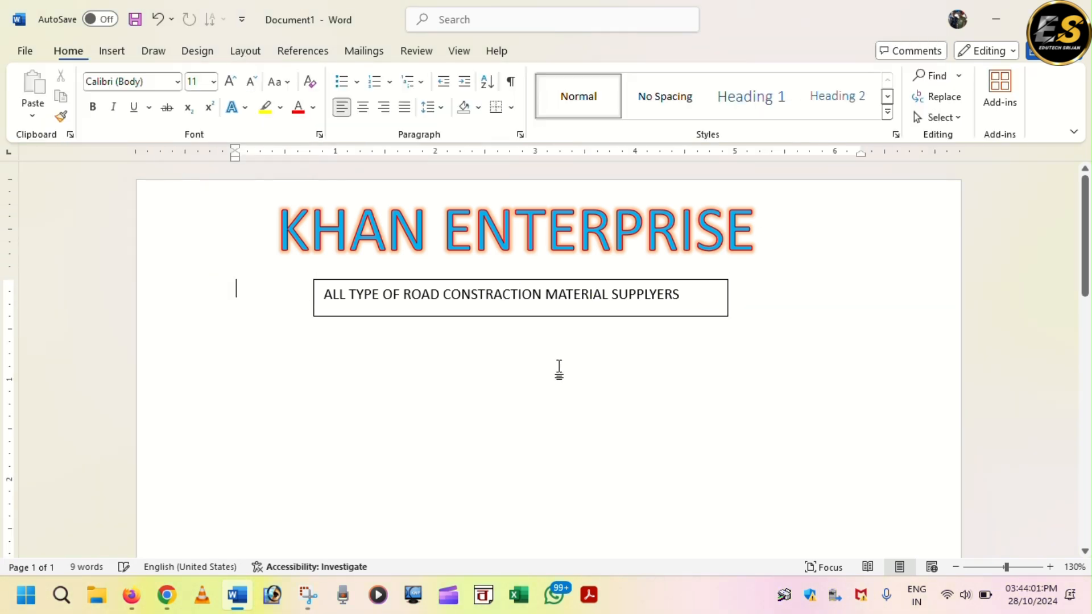
click(524, 281)
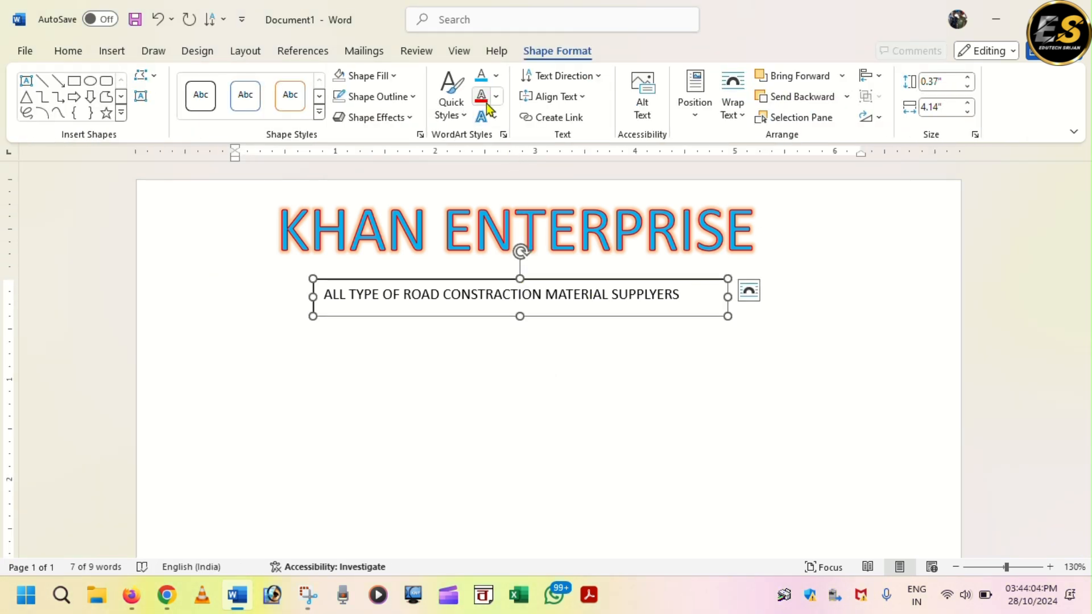
click(392, 78)
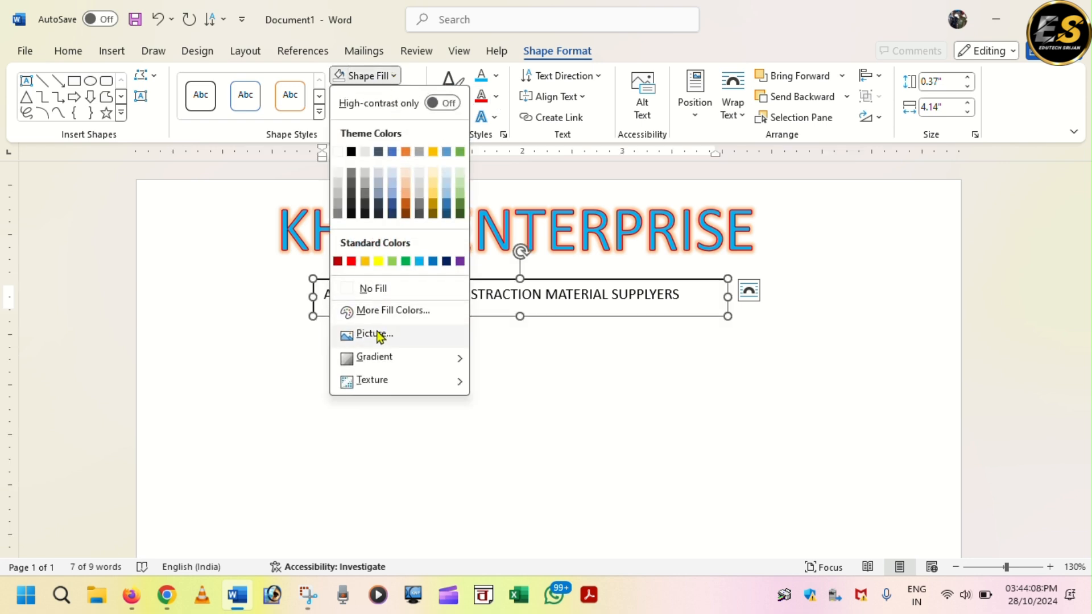
click(515, 365)
- Give the tagline box no fill and no outline, then move it up under the title
click(561, 279)
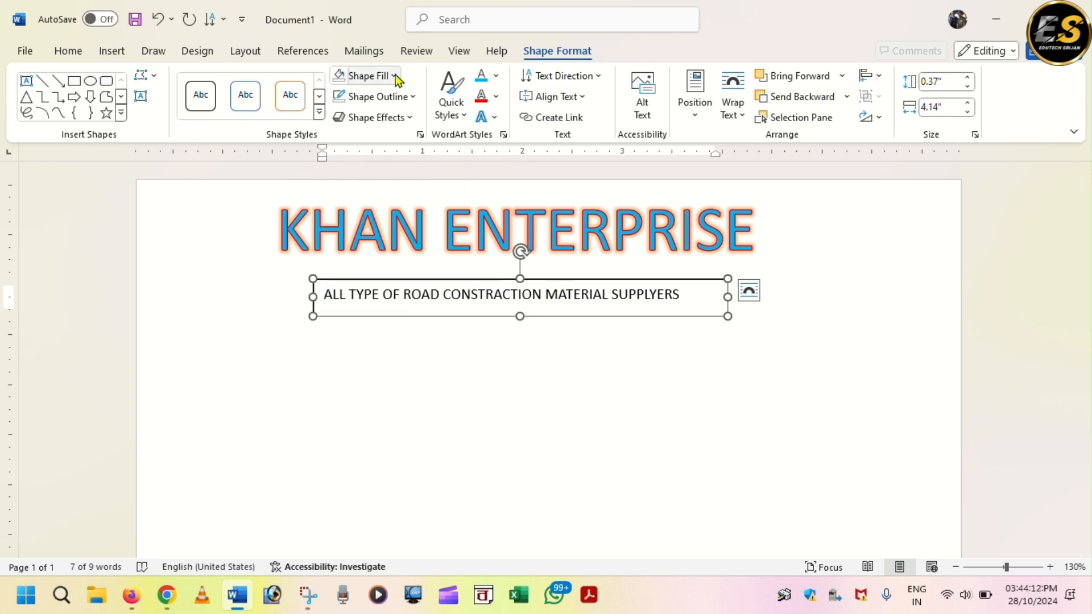
click(372, 76)
click(374, 289)
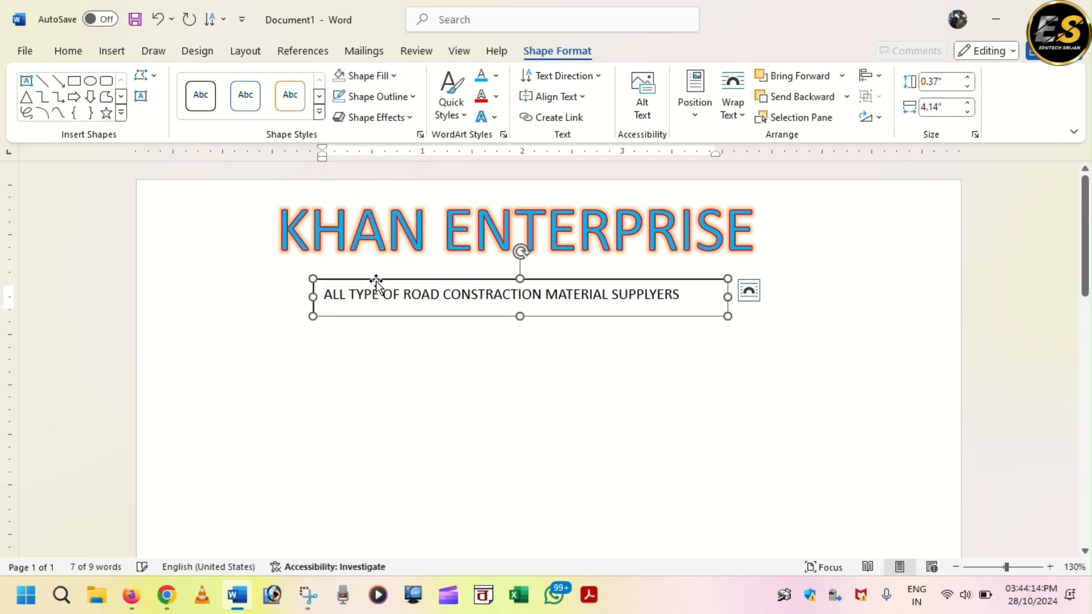
click(413, 97)
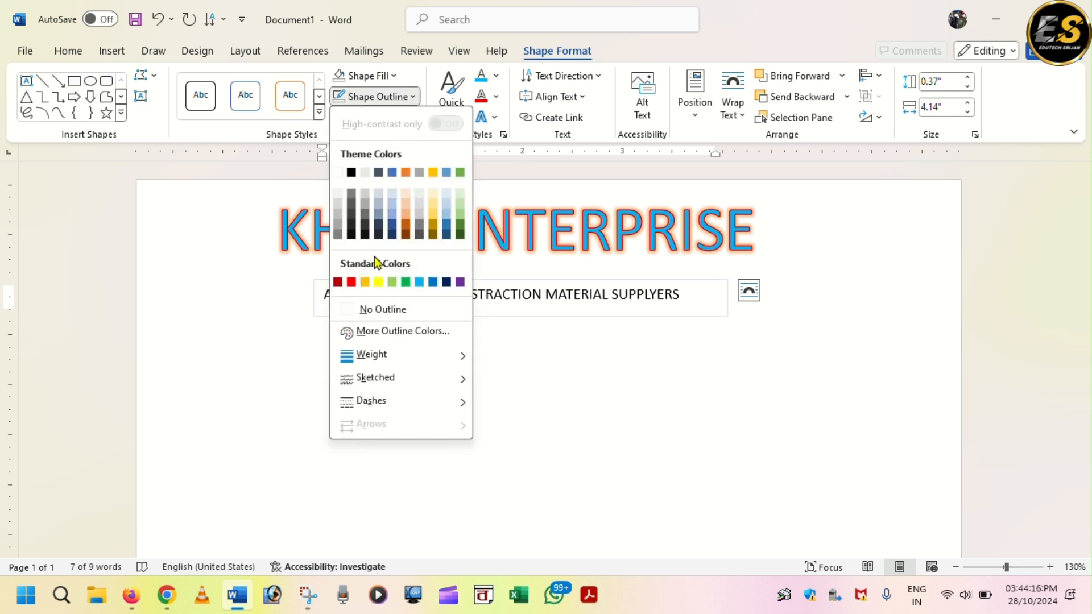
click(381, 309)
click(455, 360)
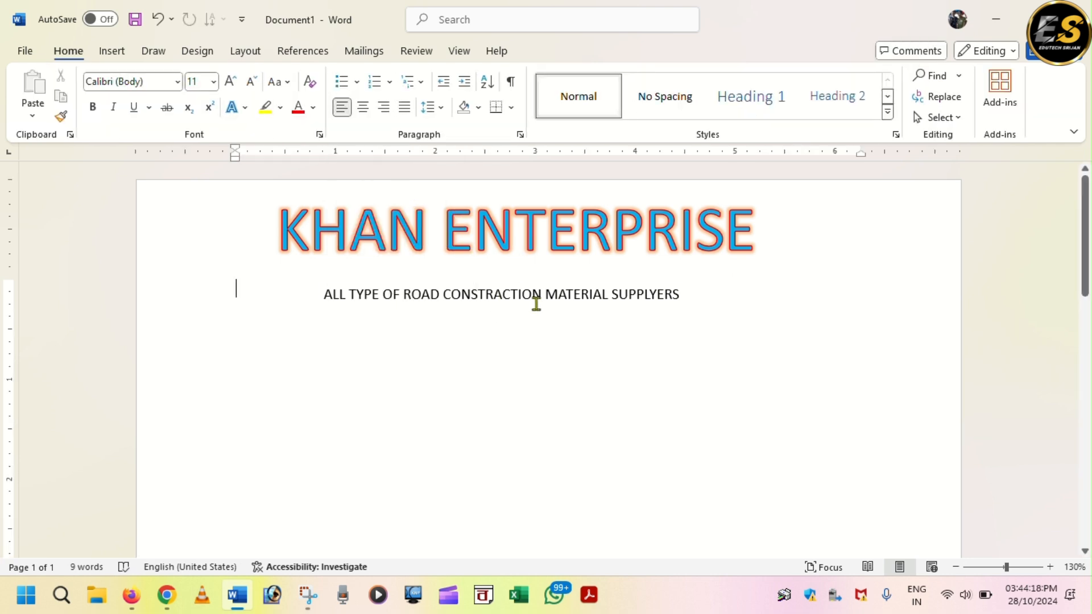
click(546, 293)
drag(553, 281, 556, 252)
click(520, 341)
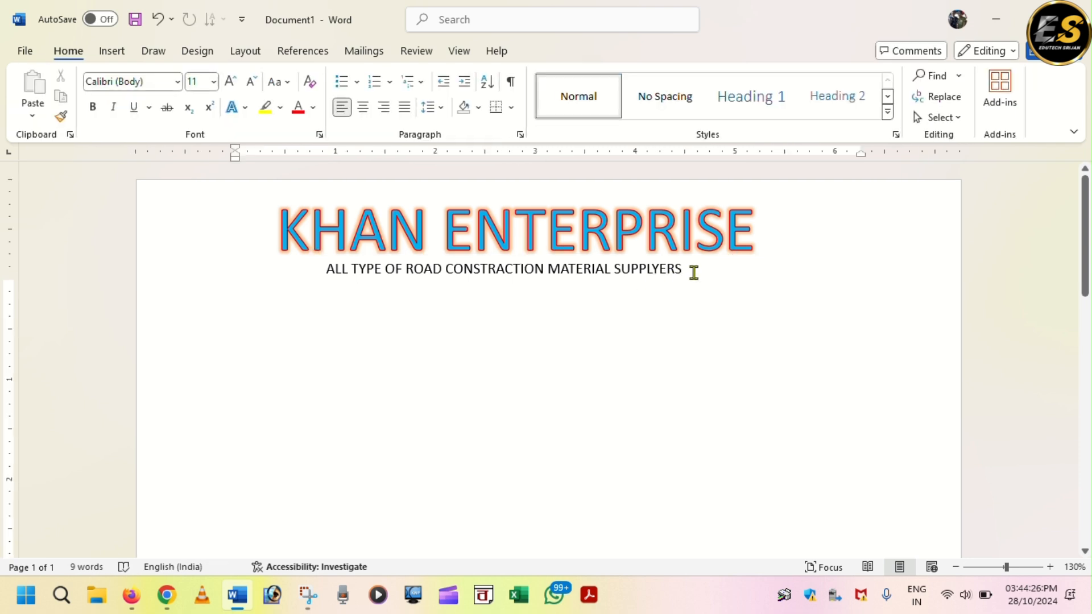
- Make the whole tagline bold and one font size larger
click(685, 269)
drag(685, 270, 329, 268)
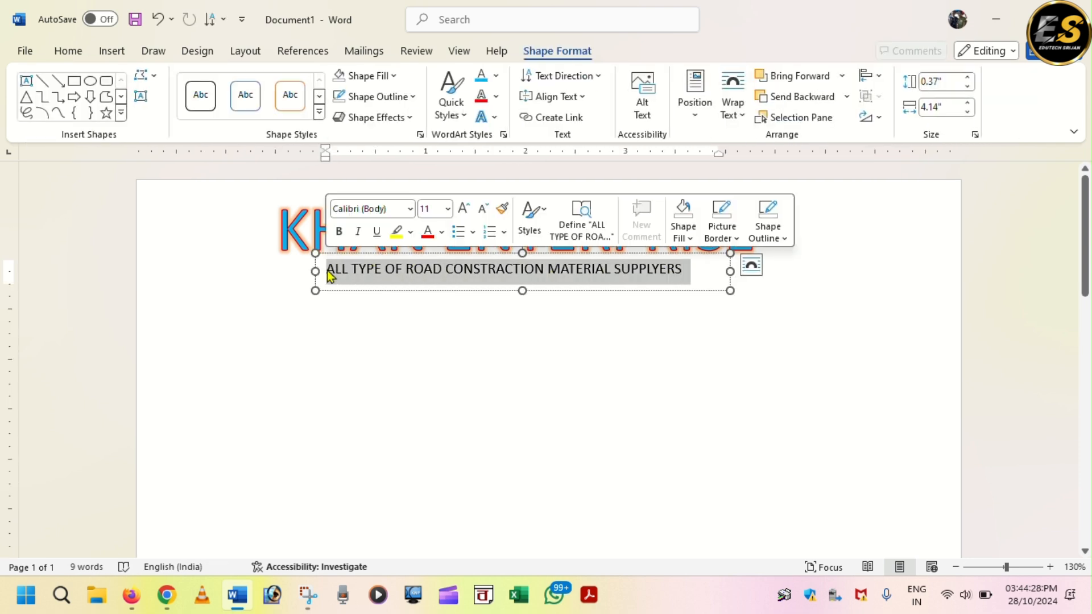
key(ctrl+b)
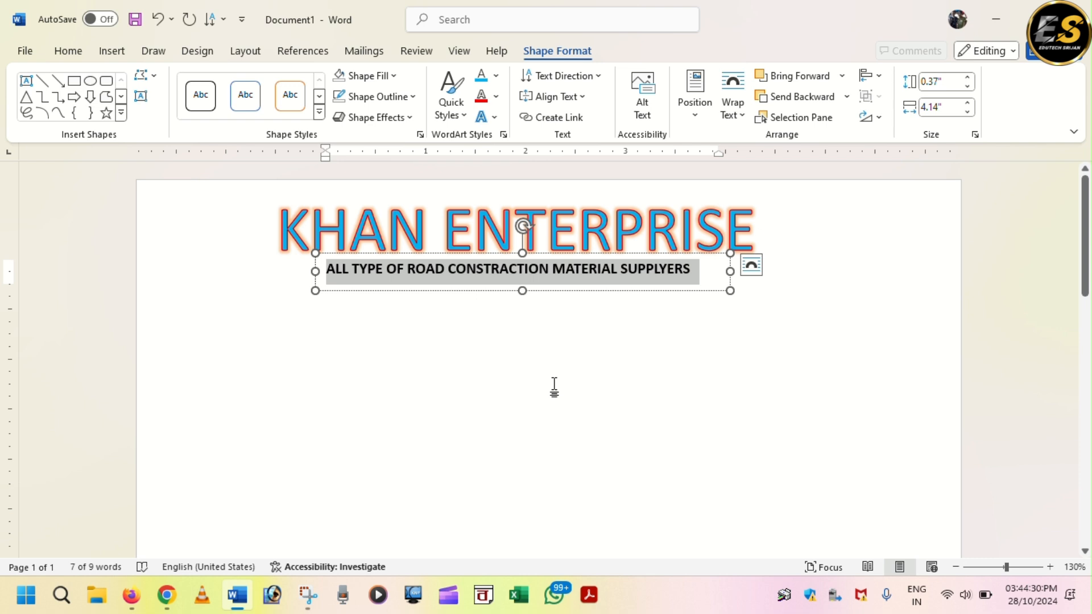
key(ctrl+shift+period)
key(ctrl+shift+period)
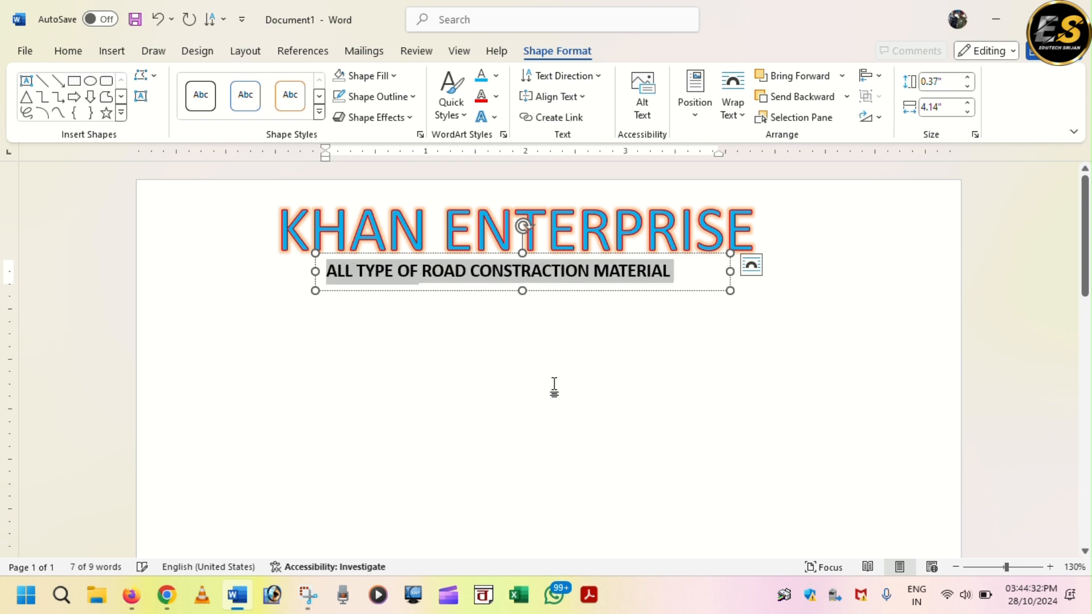
click(734, 273)
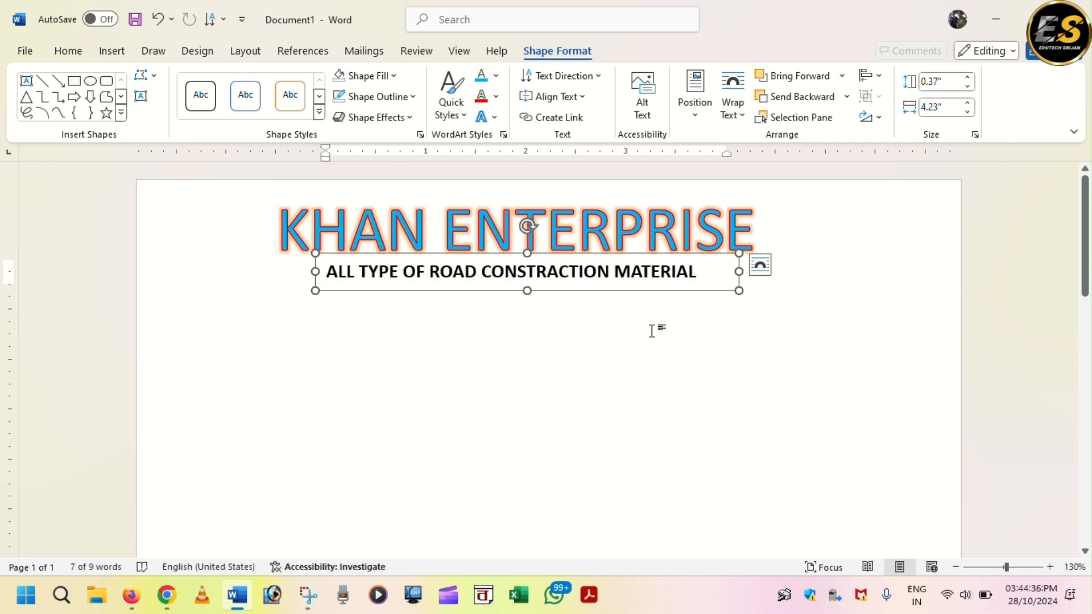
click(510, 338)
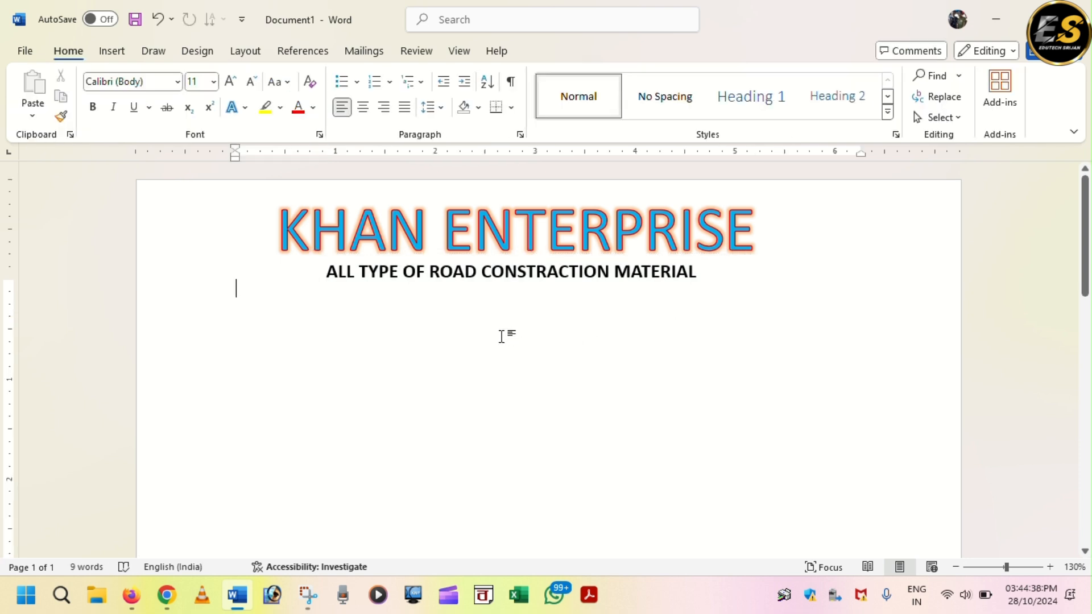
click(499, 268)
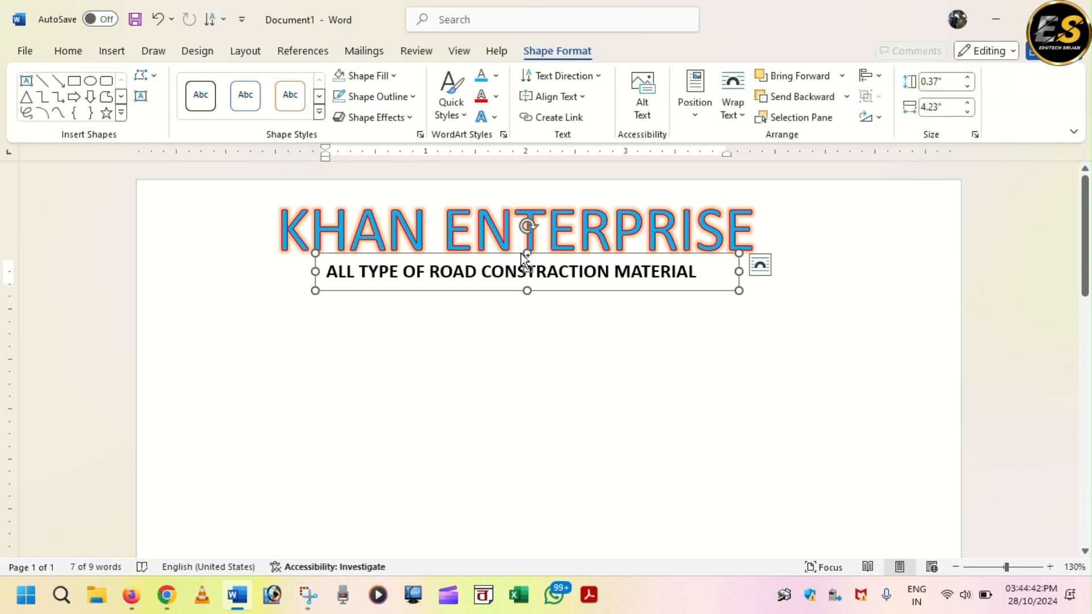
- Duplicate the tagline box below it and replace its text with the business address and PIN code
key(ctrl+d)
key(Down)
key(Down)
key(Down)
key(Down)
click(715, 334)
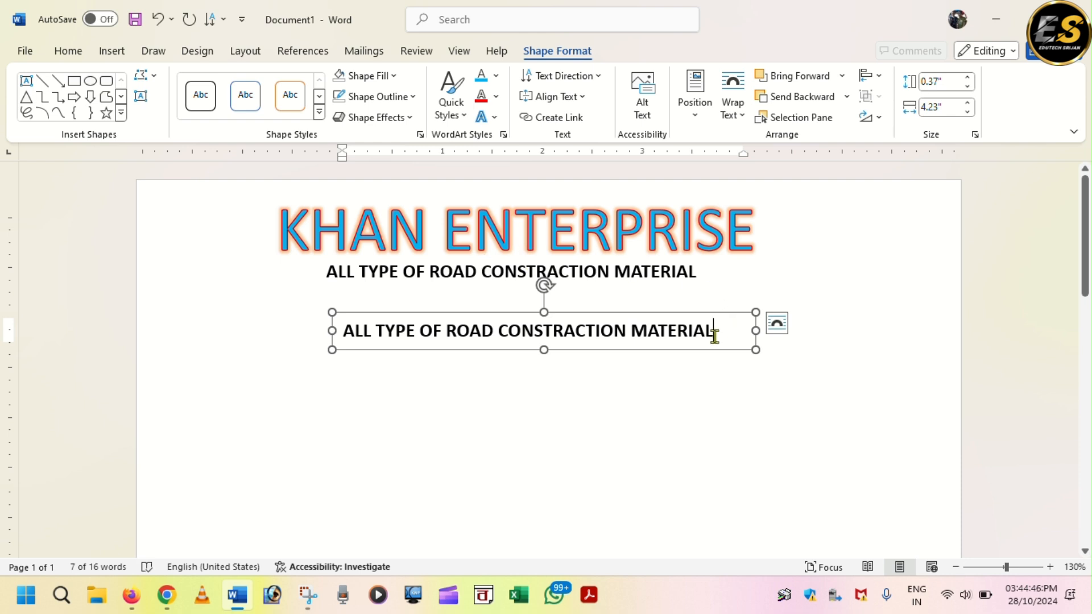
key(BackSpace)
key(BackSpace)
key(BackSpace)
key(BackSpace)
key(BackSpace)
key(BackSpace)
key(BackSpace)
key(BackSpace)
key(BackSpace)
key(BackSpace)
key(BackSpace)
key(BackSpace)
key(BackSpace)
key(BackSpace)
key(BackSpace)
key(BackSpace)
key(BackSpace)
key(BackSpace)
key(BackSpace)
key(BackSpace)
key(BackSpace)
key(BackSpace)
key(BackSpace)
key(BackSpace)
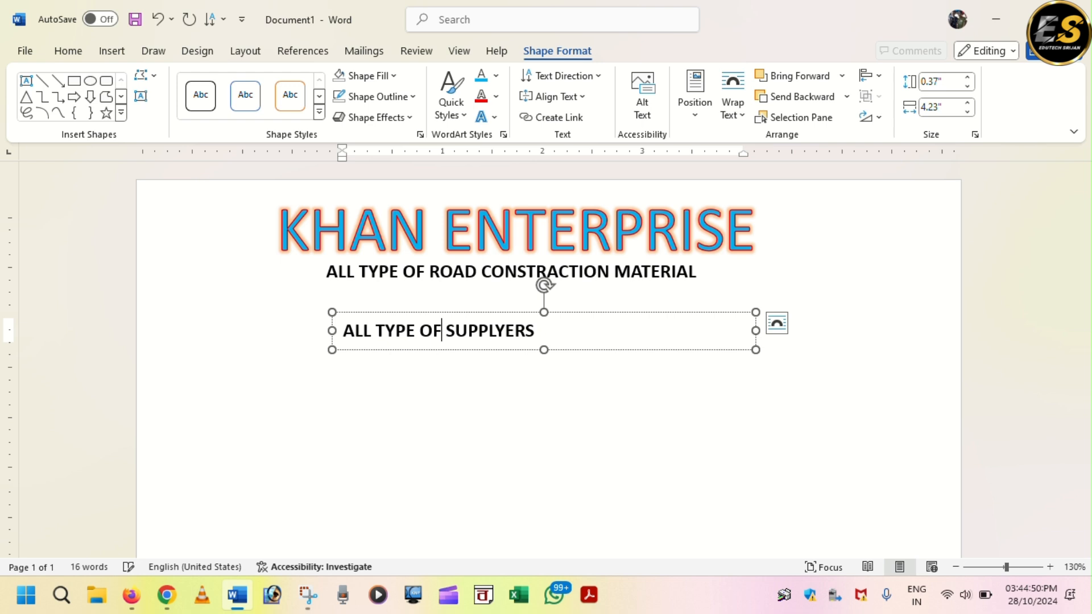
click(627, 323)
key(BackSpace)
key(BackSpace)
key(BackSpace)
key(BackSpace)
key(BackSpace)
key(BackSpace)
key(BackSpace)
key(BackSpace)
key(BackSpace)
key(BackSpace)
key(BackSpace)
key(BackSpace)
key(BackSpace)
key(BackSpace)
key(BackSpace)
key(BackSpace)
key(BackSpace)
key(BackSpace)
key(BackSpace)
key(BackSpace)
key(BackSpace)
text(HABRA,NORTH 24 PGS,)
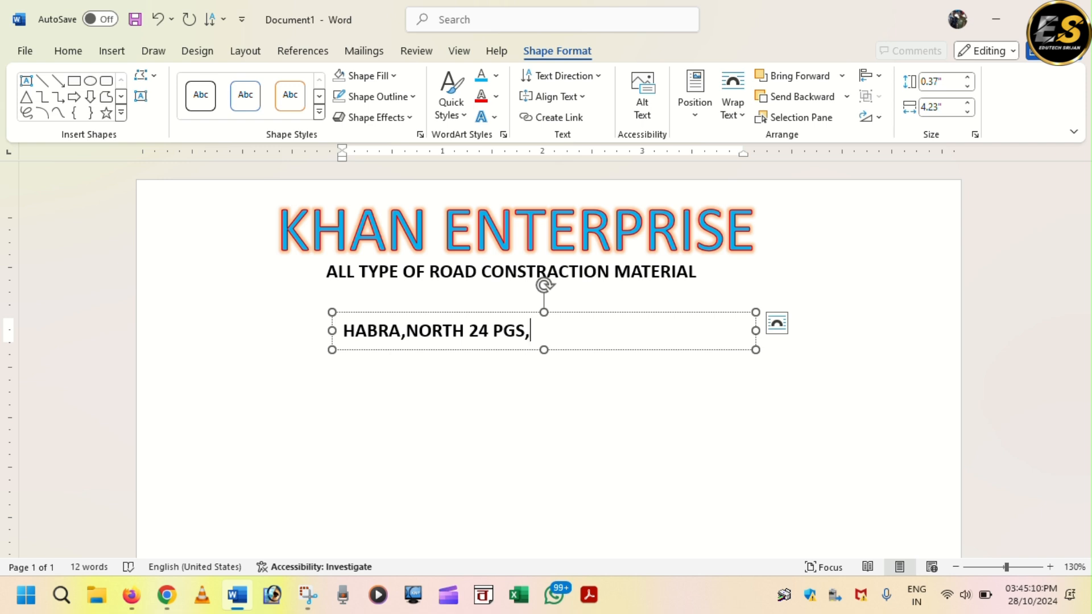
text(743263 WB)
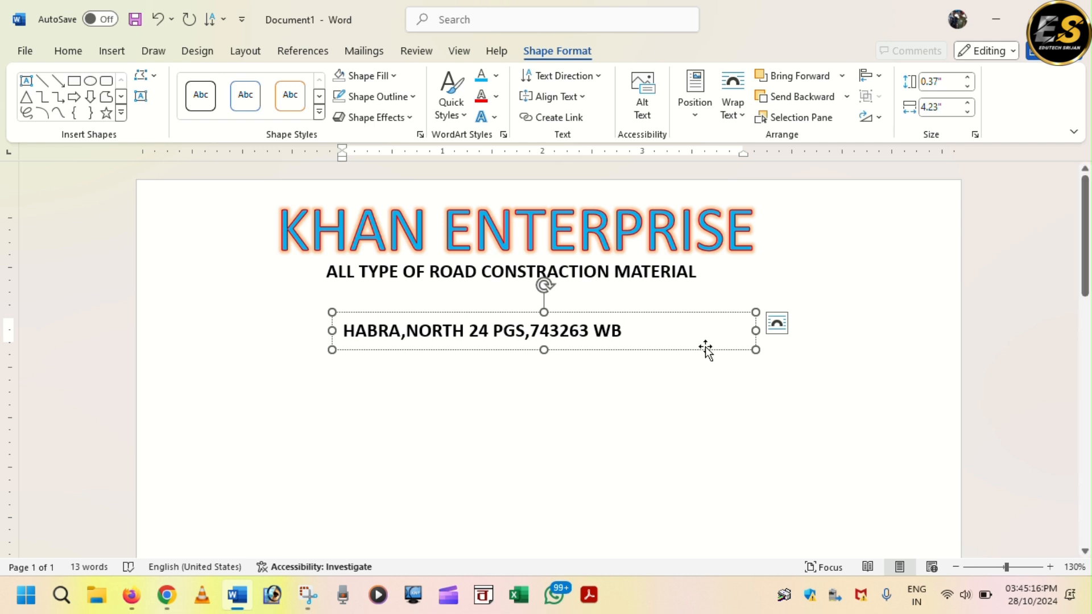
- Narrow the address box, move it under the tagline, and widen and centre the tagline so SUPPLYERS shows
drag(757, 333, 633, 333)
drag(536, 316, 555, 288)
click(651, 272)
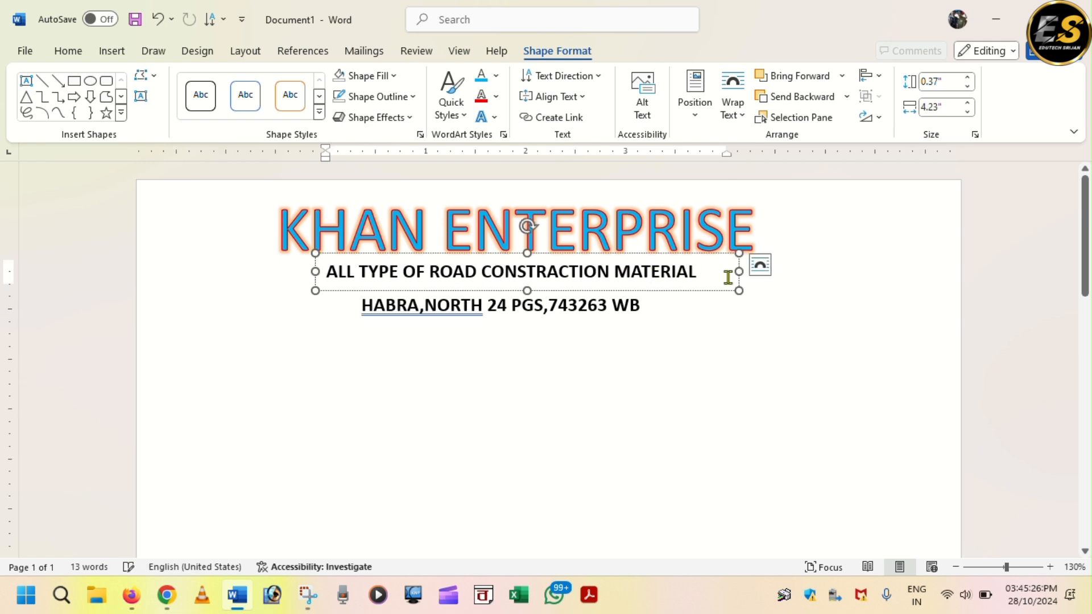
drag(739, 271, 807, 272)
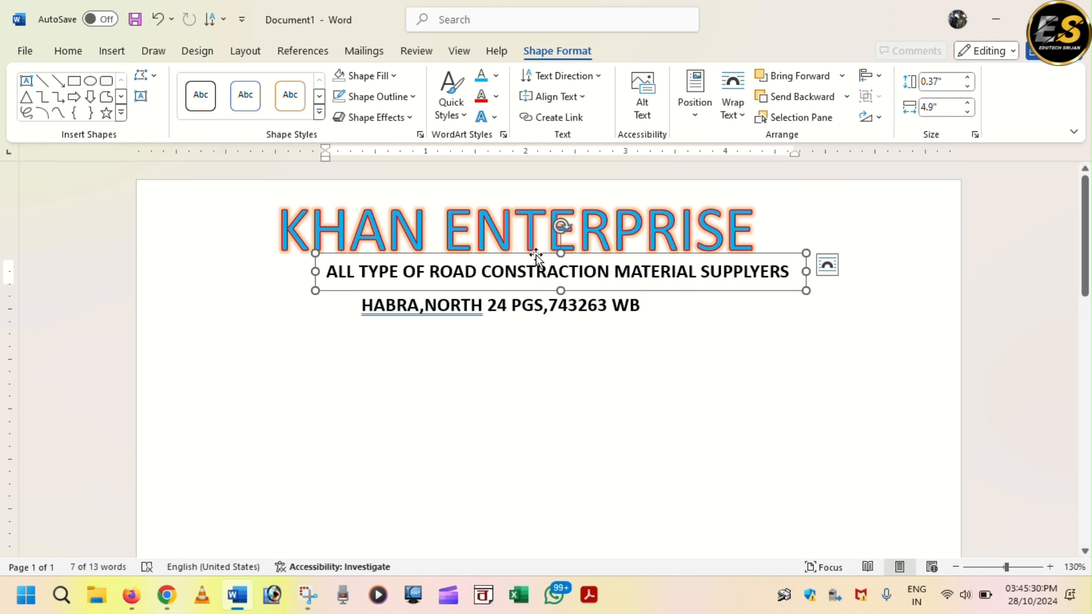
drag(536, 256, 499, 255)
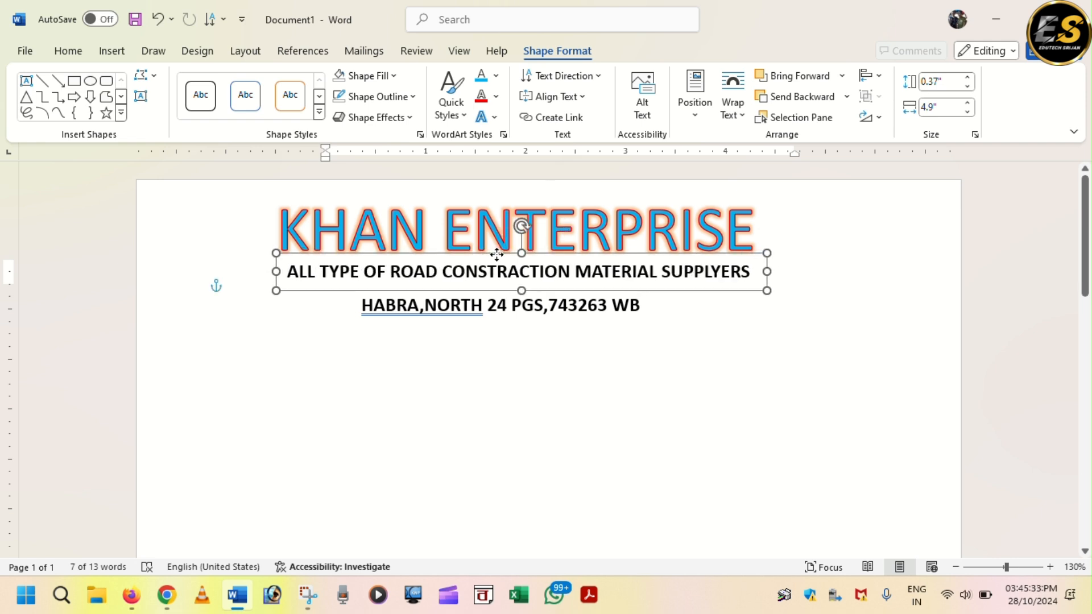
- Centre the address box under the tagline and duplicate it
click(452, 327)
click(526, 324)
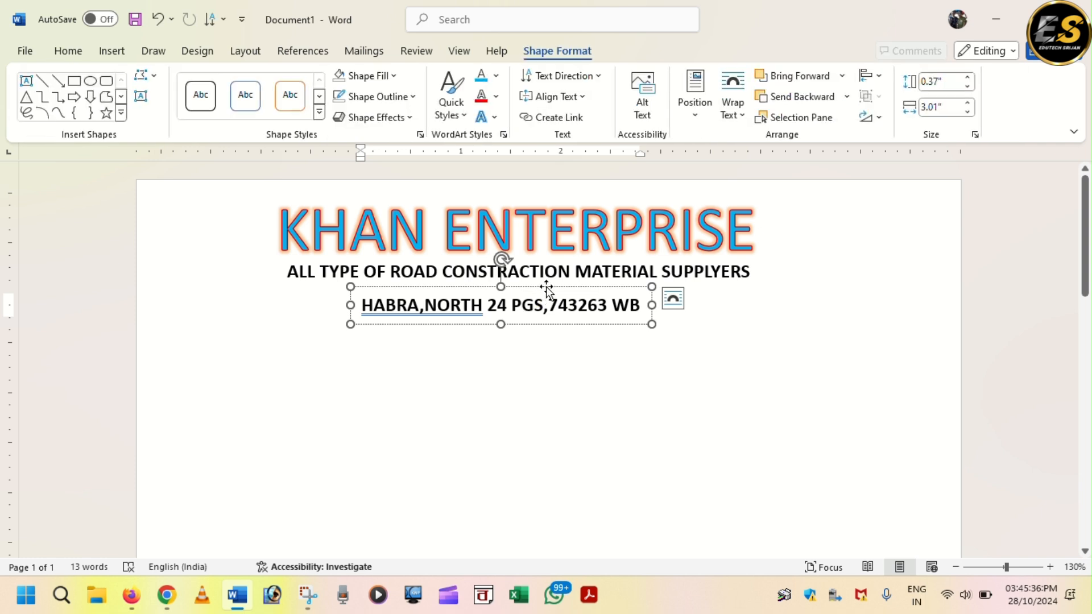
drag(546, 290, 556, 283)
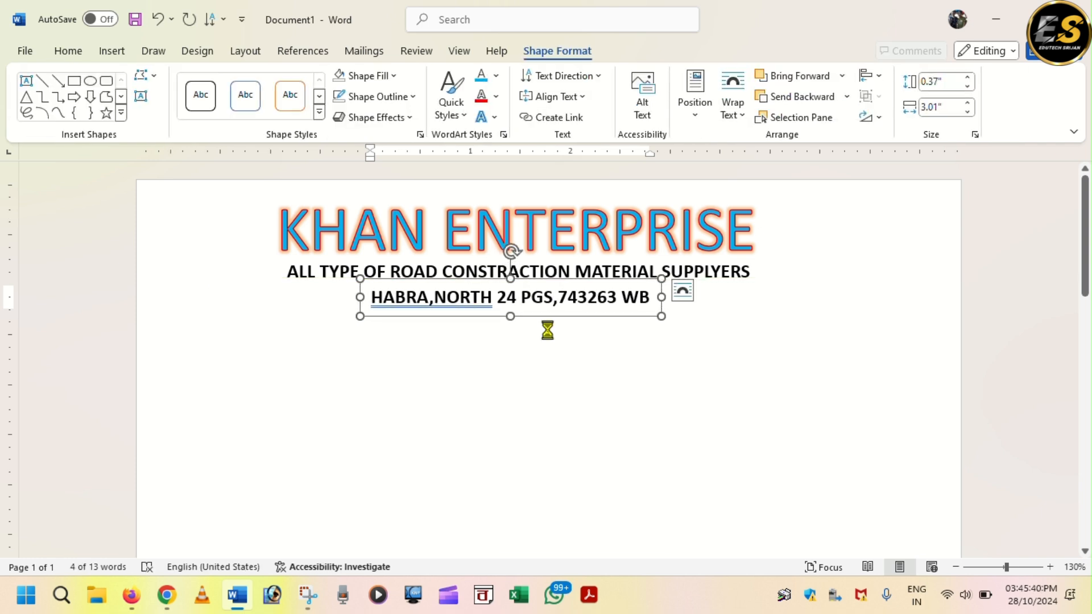
key(ctrl+v)
- Move the copy below the address and replace its text with 'PROPRITOR :' and the owner's name
drag(563, 297, 544, 323)
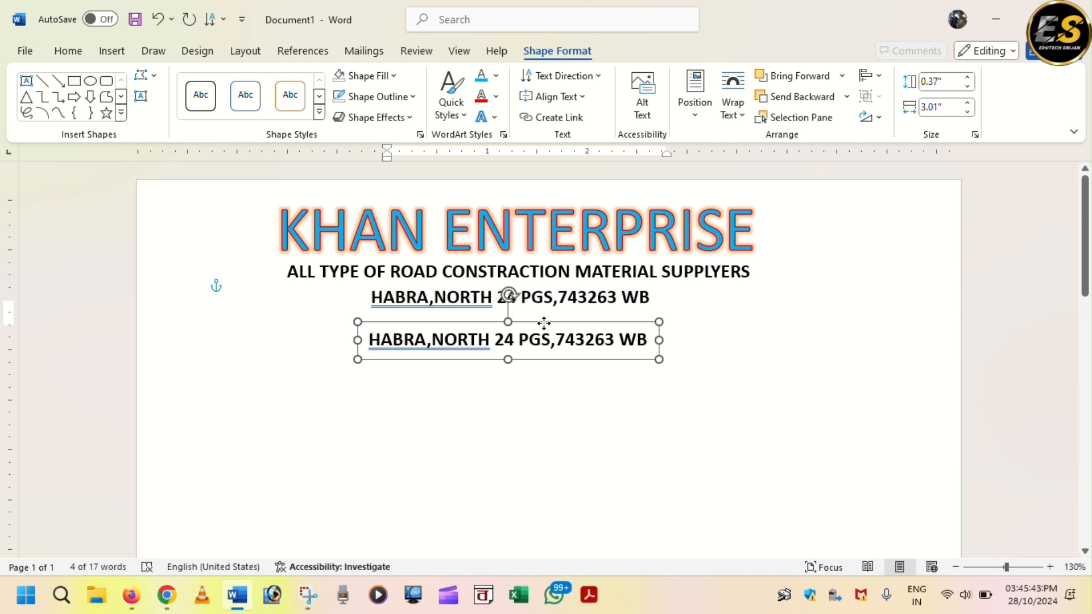
click(649, 340)
key(BackSpace)
key(BackSpace)
key(BackSpace)
key(BackSpace)
key(BackSpace)
key(BackSpace)
key(BackSpace)
key(BackSpace)
key(BackSpace)
key(BackSpace)
key(BackSpace)
key(BackSpace)
key(BackSpace)
key(BackSpace)
key(BackSpace)
key(BackSpace)
key(BackSpace)
key(BackSpace)
key(BackSpace)
key(BackSpace)
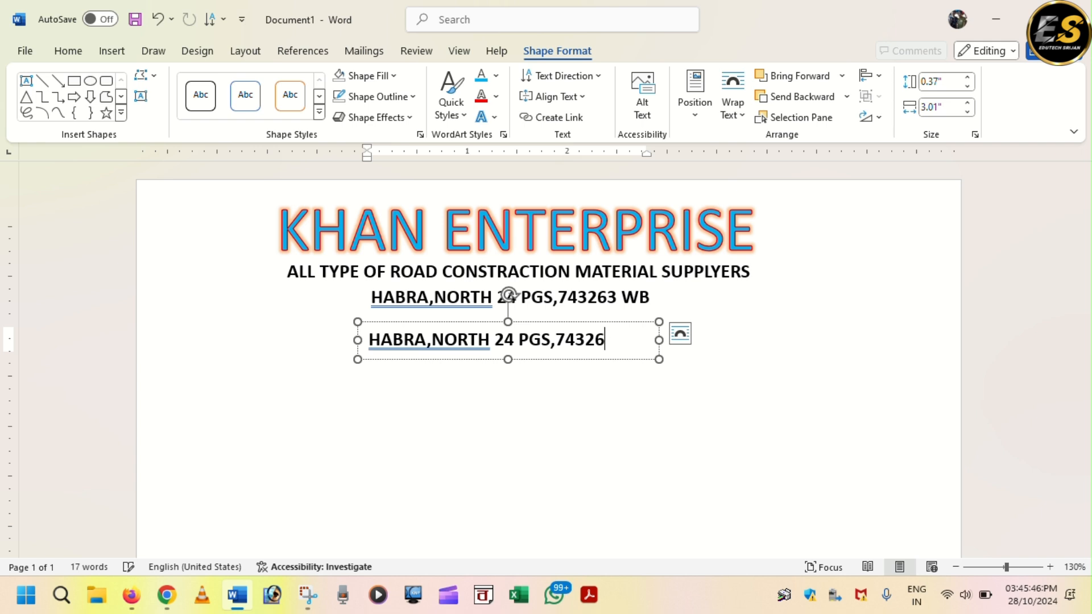
key(BackSpace)
key(BackSpace)
key(BackSpace)
key(BackSpace)
key(BackSpace)
key(BackSpace)
key(BackSpace)
key(BackSpace)
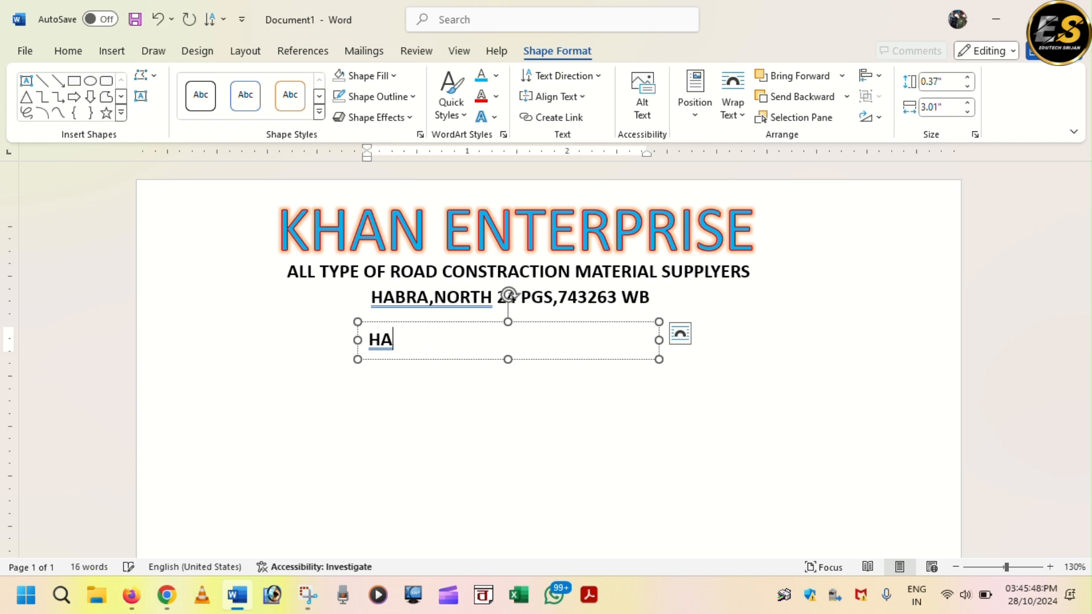
text(PROPRI)
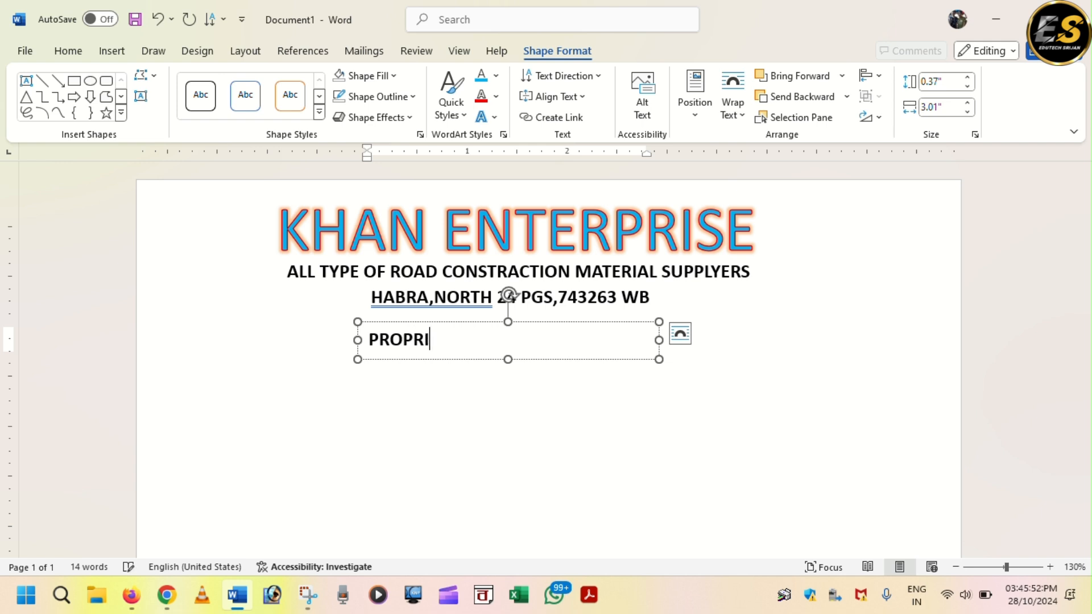
text(TOR :)
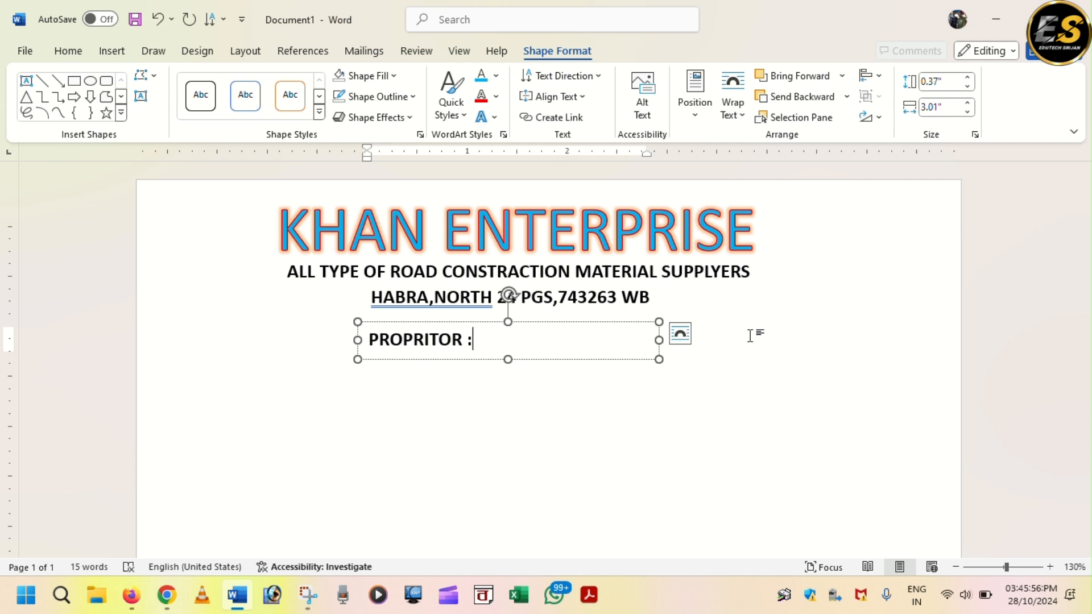
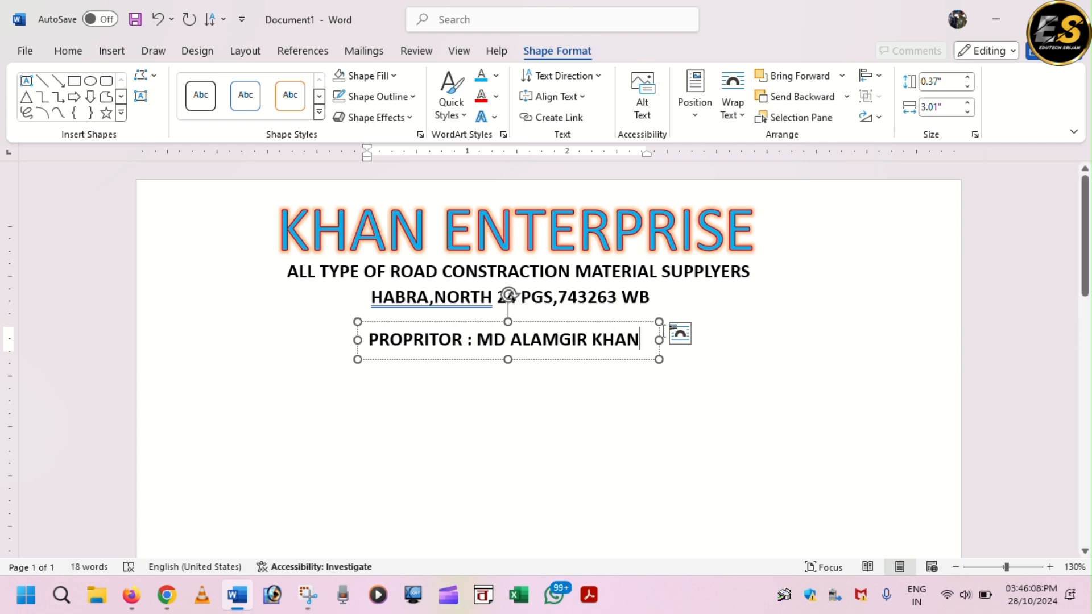
key(Return)
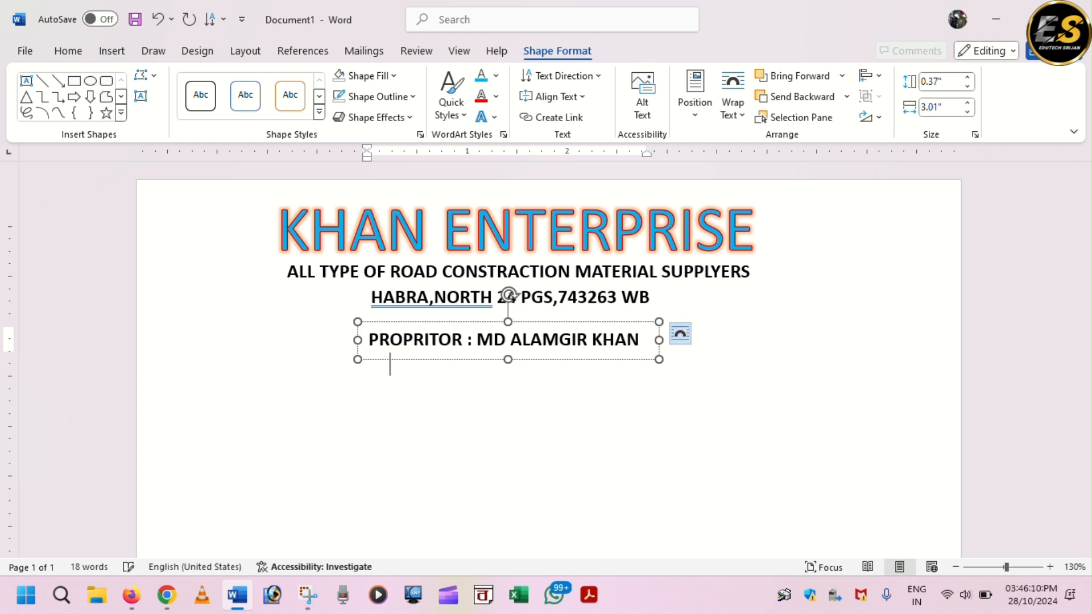
- Add the mobile number on a second line, fit the box to its text, and centre it under the address
text(MOB N)
drag(660, 335, 814, 334)
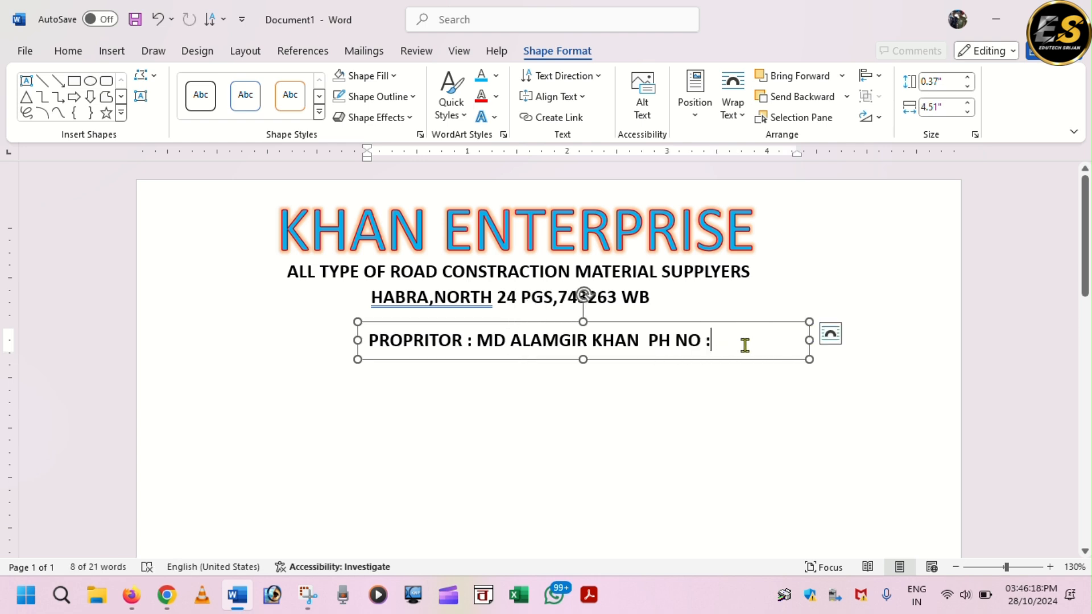
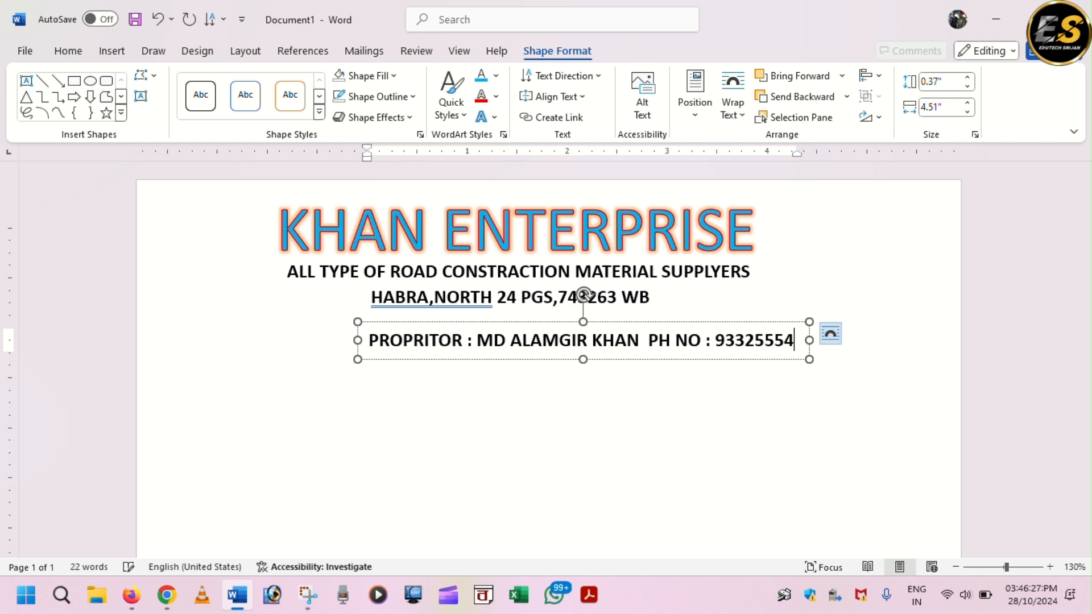
key(ctrl+BackSpace)
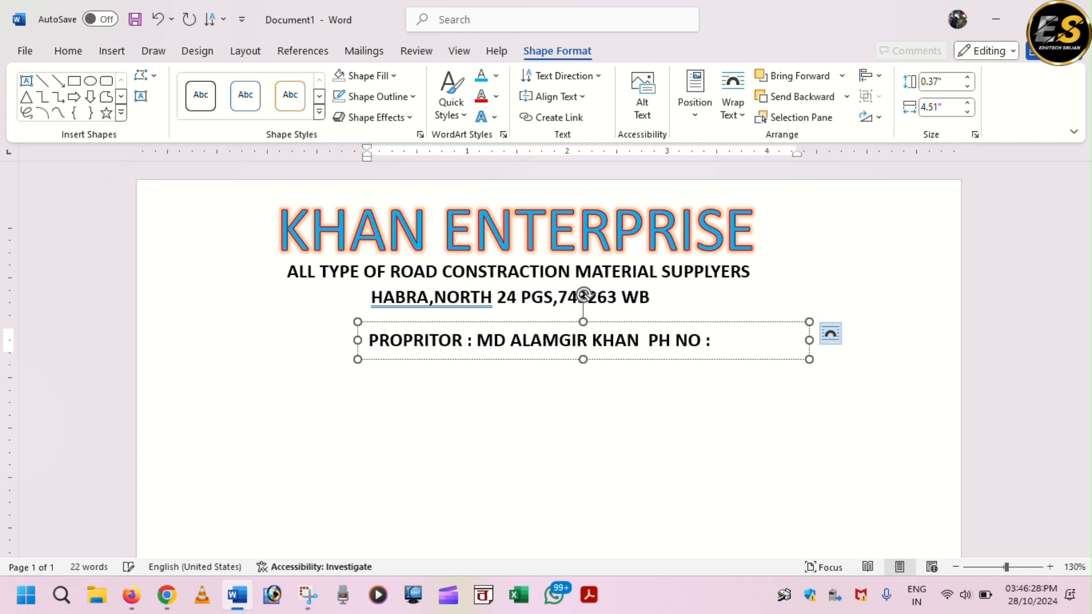
drag(810, 340, 865, 340)
click(825, 340)
key(BackSpace)
key(BackSpace)
key(BackSpace)
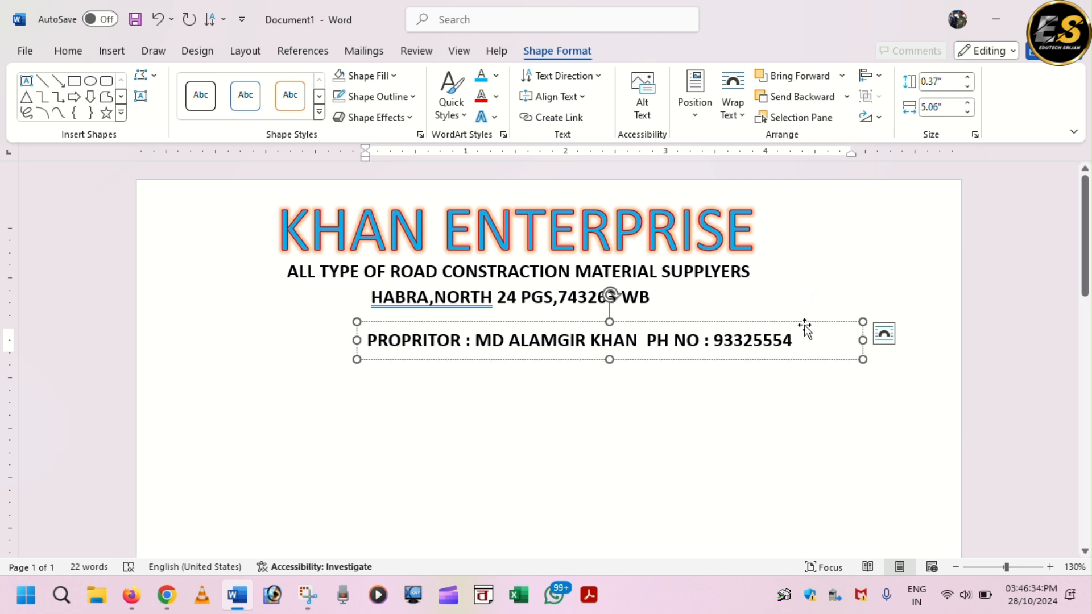
text(0)
drag(863, 340, 815, 341)
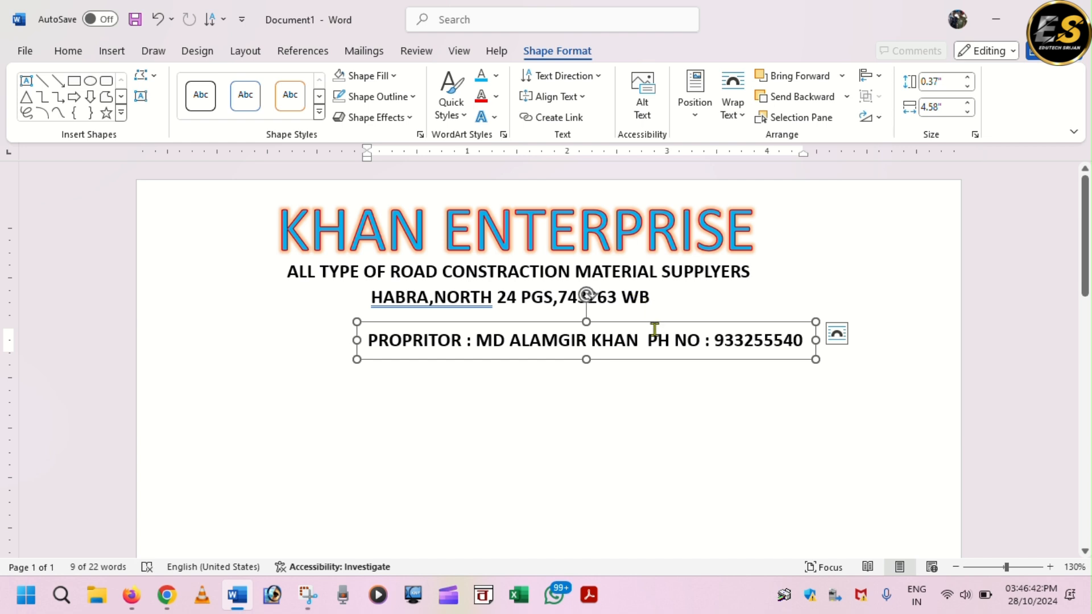
drag(654, 321, 581, 310)
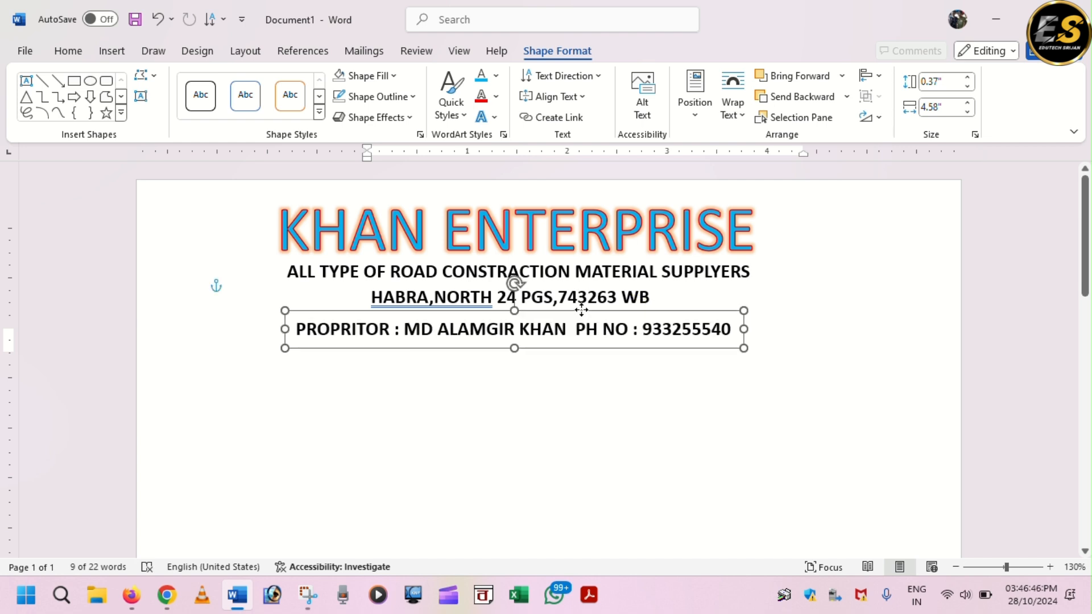
- Nudge the proprietor box up under the address and widen it so the full phone number fits on one line
drag(581, 310, 583, 300)
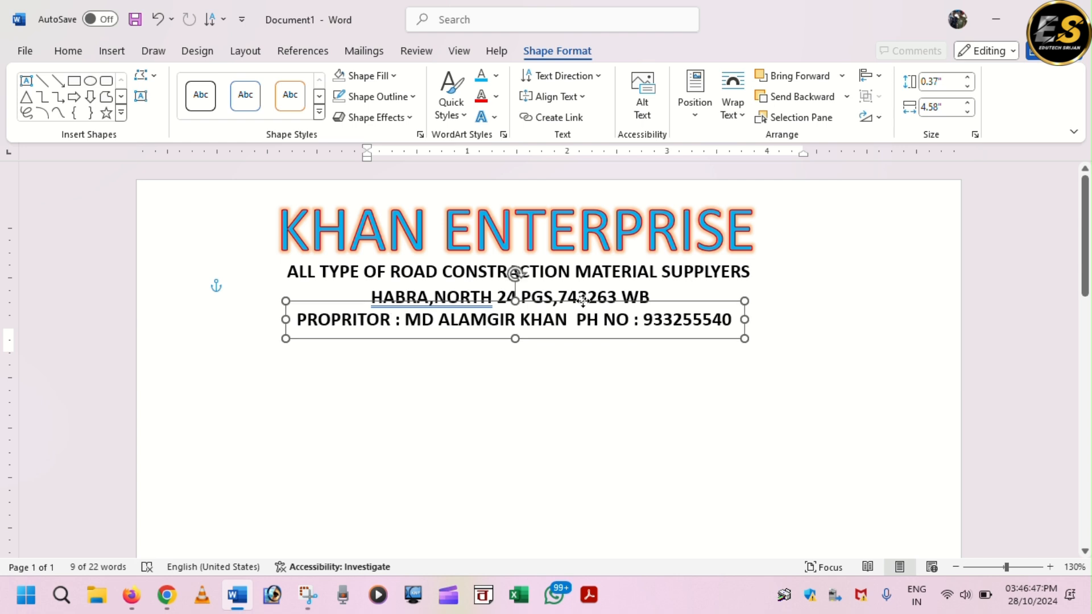
click(551, 390)
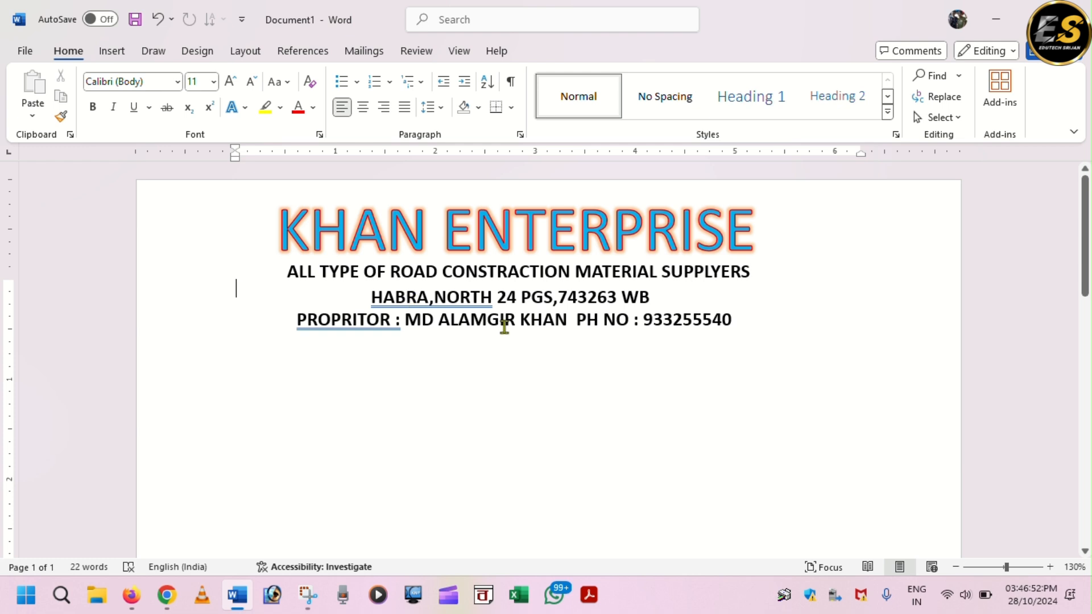
click(579, 320)
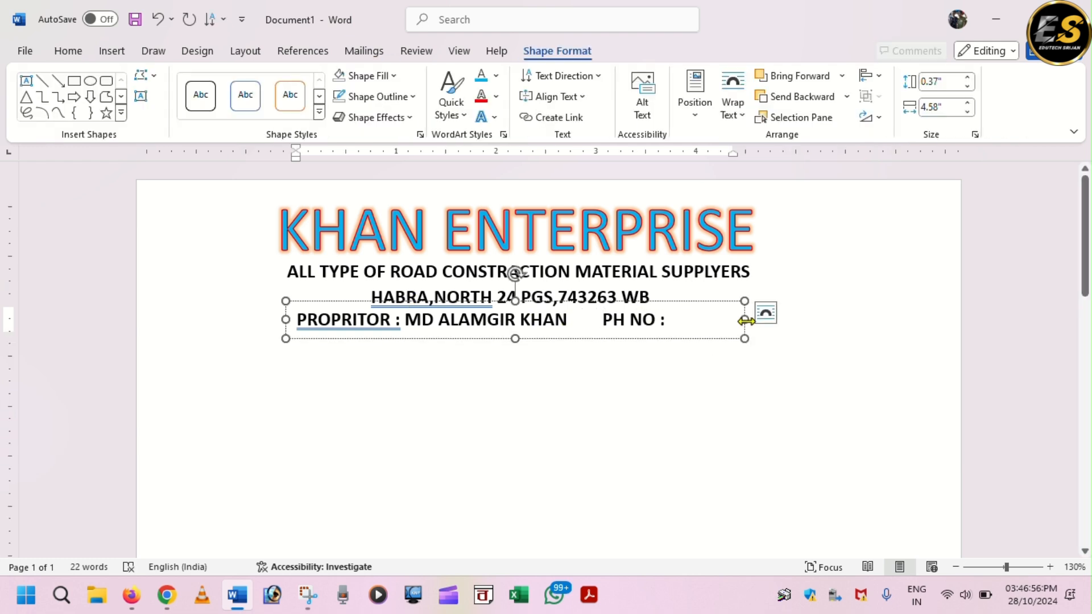
drag(745, 320, 848, 319)
click(508, 290)
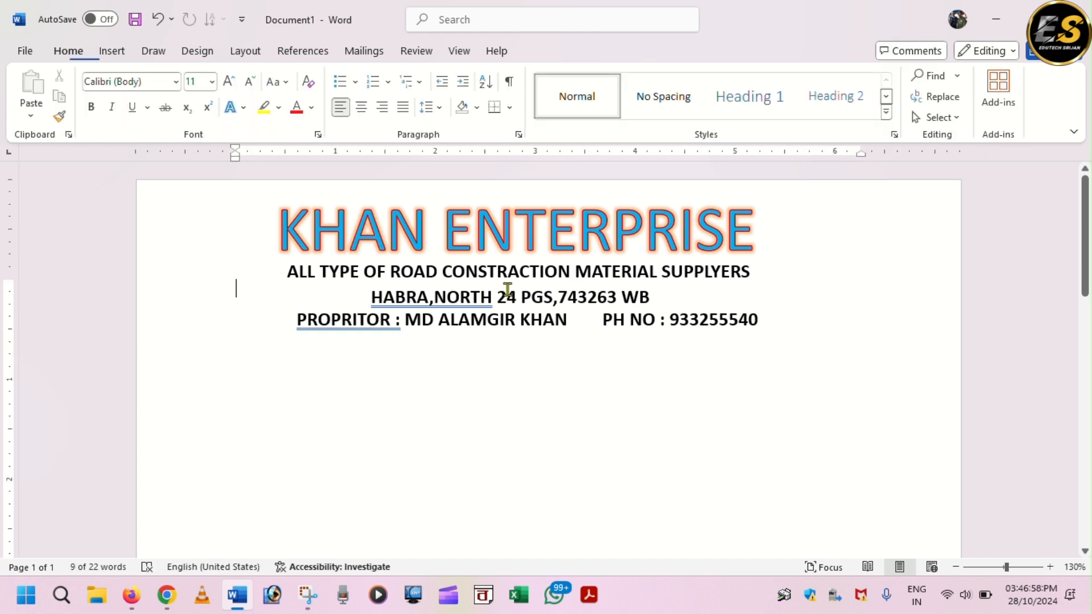
- Draw a small blue starburst shape between the proprietor's name and the phone label
click(112, 52)
click(239, 76)
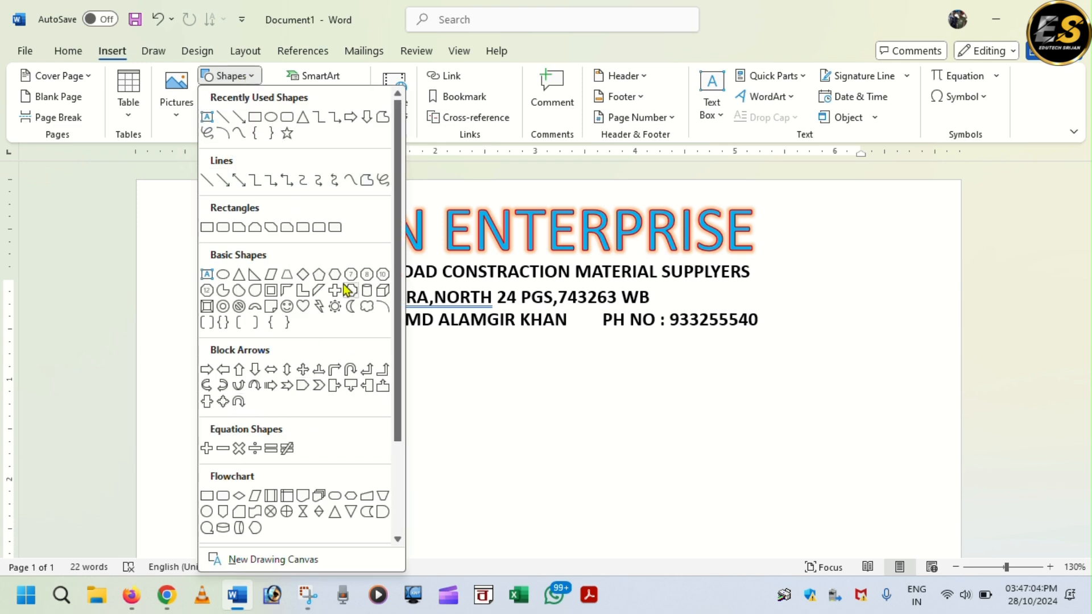
click(319, 307)
drag(573, 305, 602, 332)
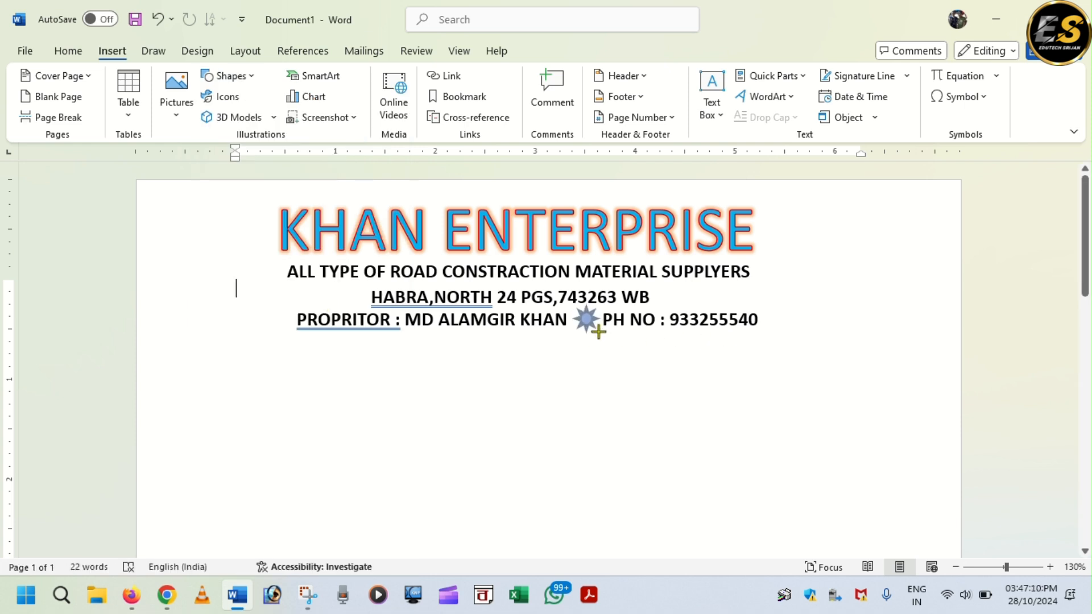
click(737, 422)
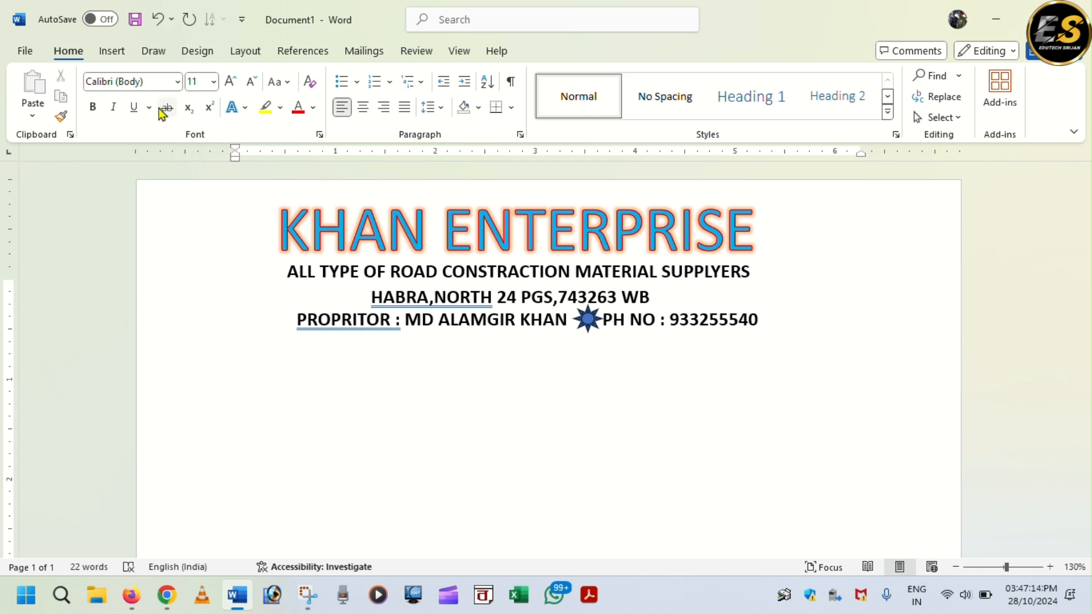
click(114, 52)
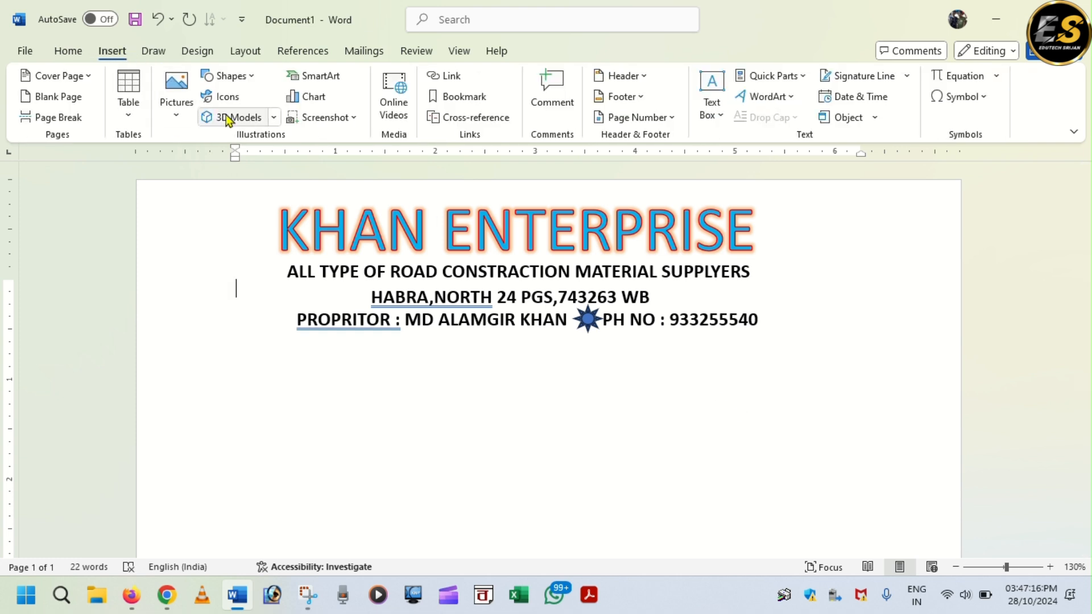
- Draw a straight line across the page under the proprietor line and give it a 3 pt weight
click(246, 78)
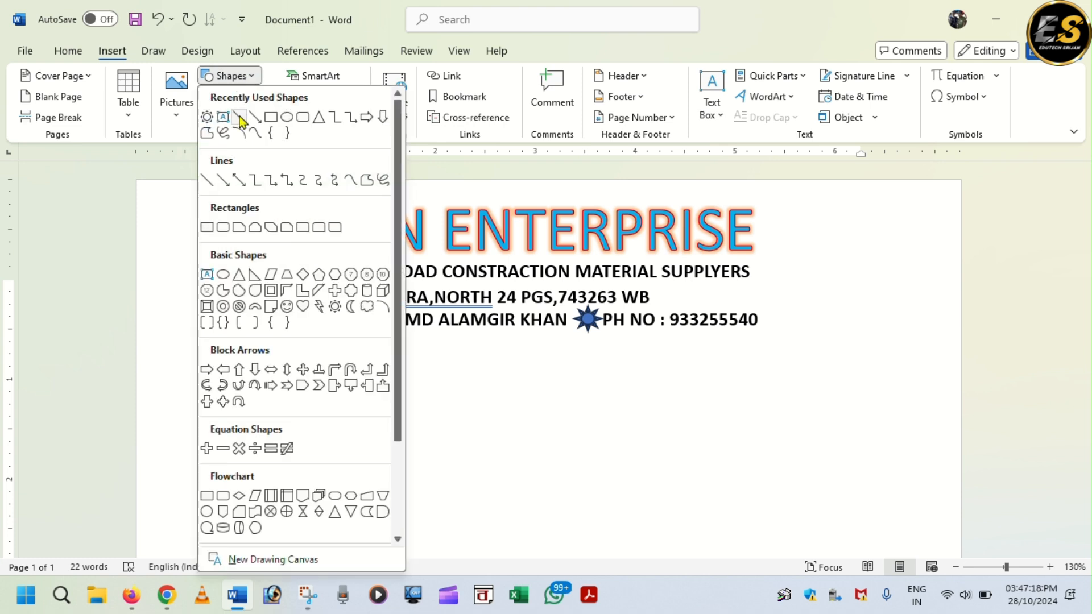
click(240, 117)
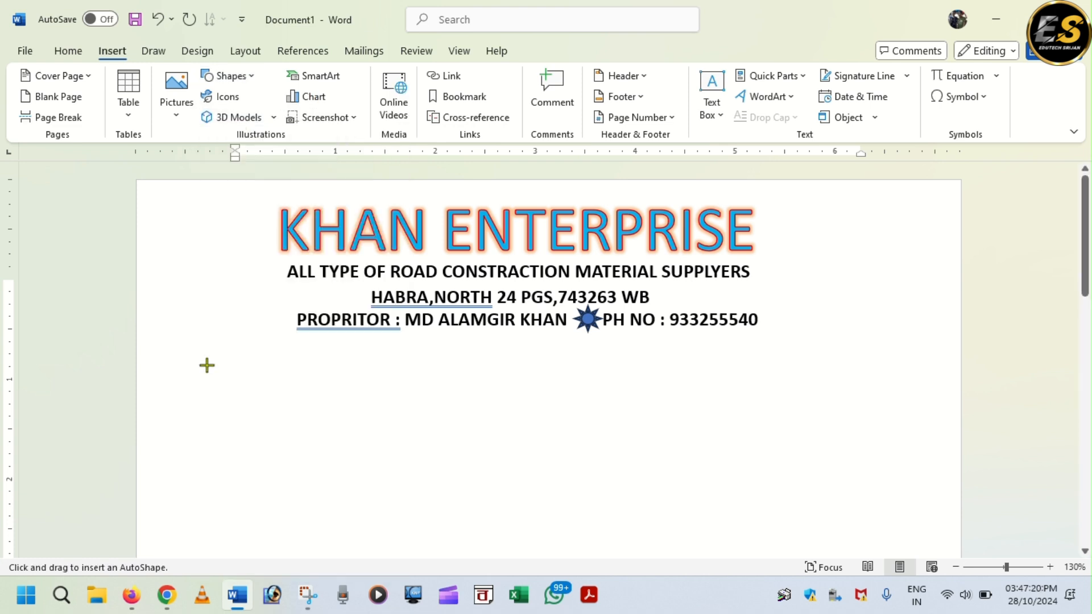
drag(146, 349, 979, 334)
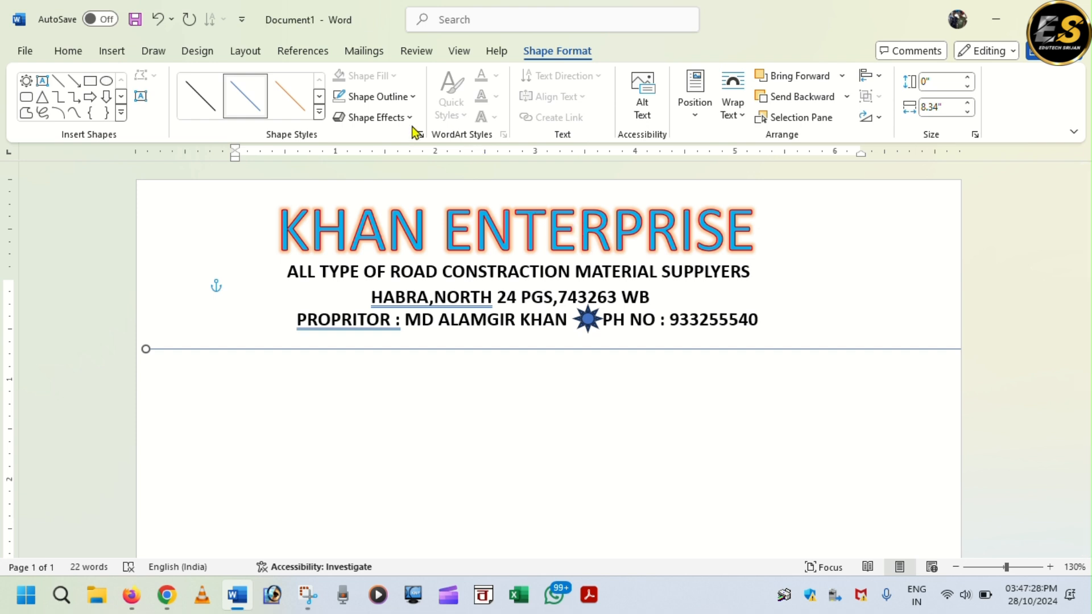
click(412, 97)
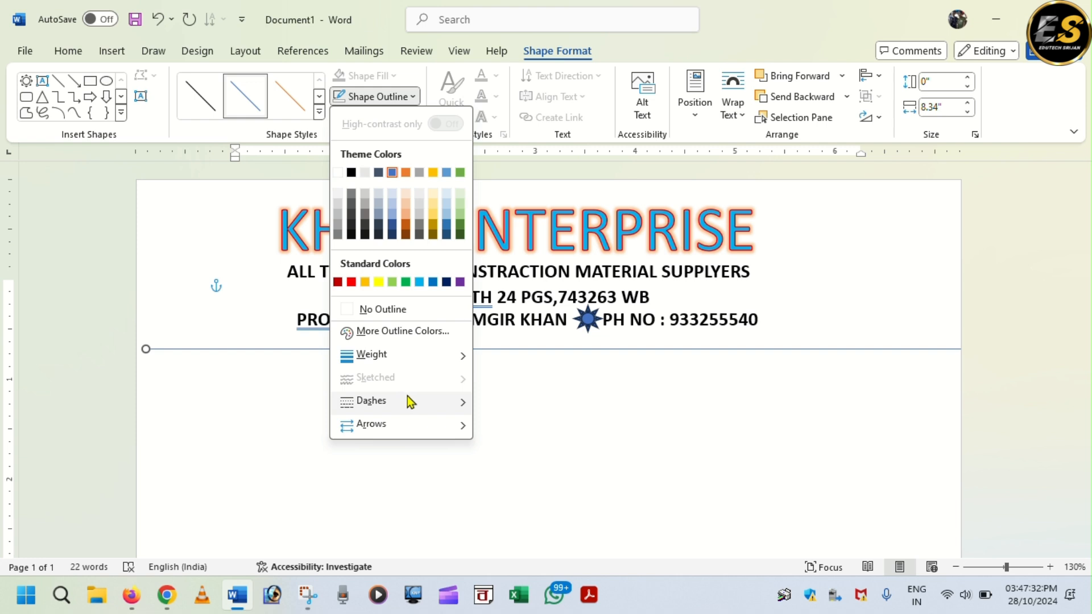
mouse_move(407, 359)
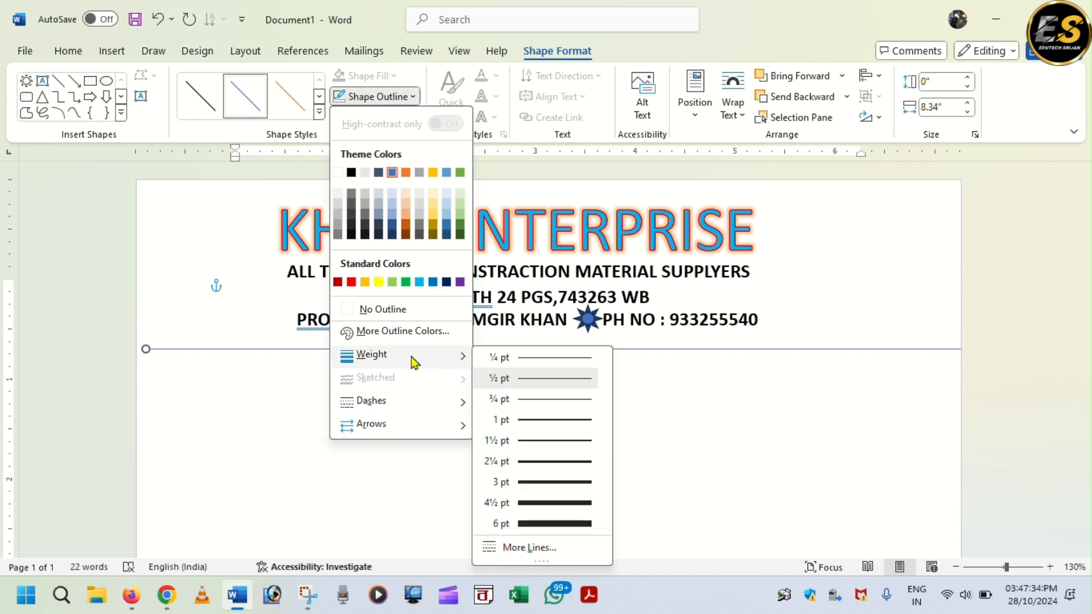
click(553, 482)
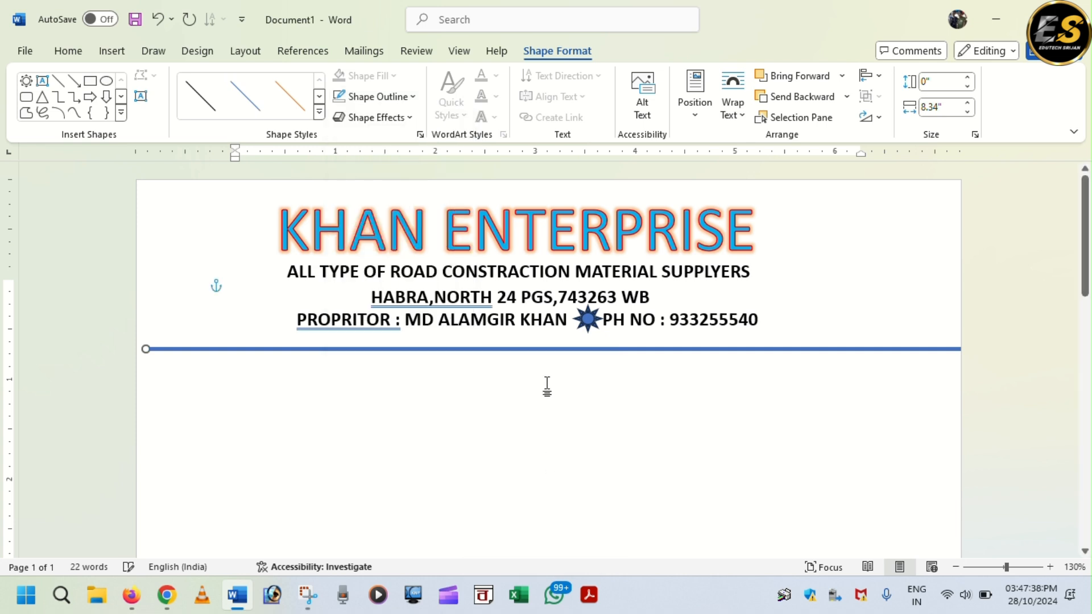
- Duplicate the blue line, set the copy's weight to 1 pt, and select the thin line
key(ctrl+d)
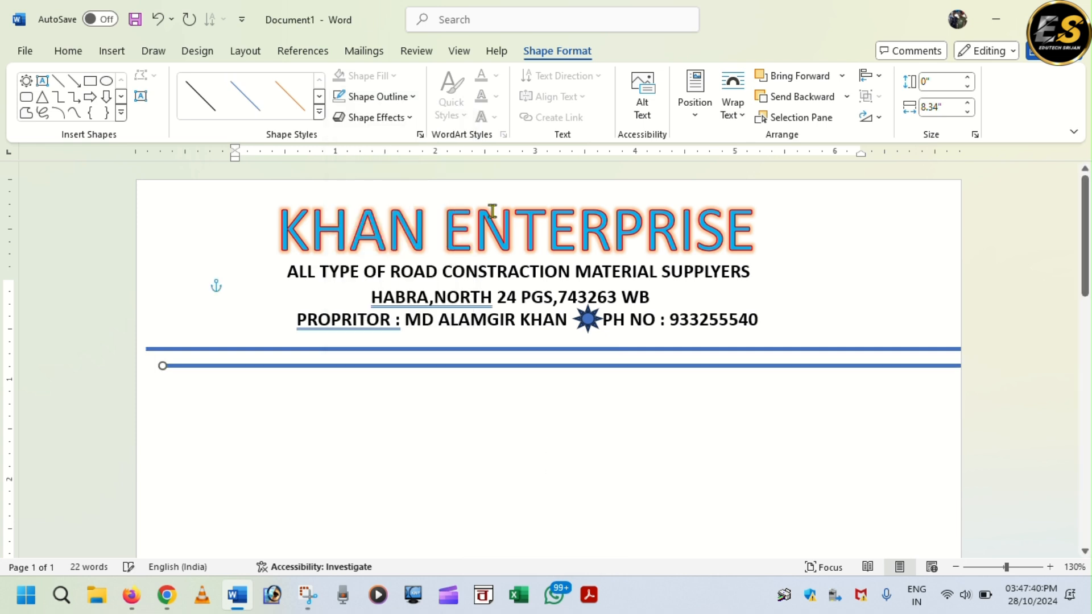
click(412, 97)
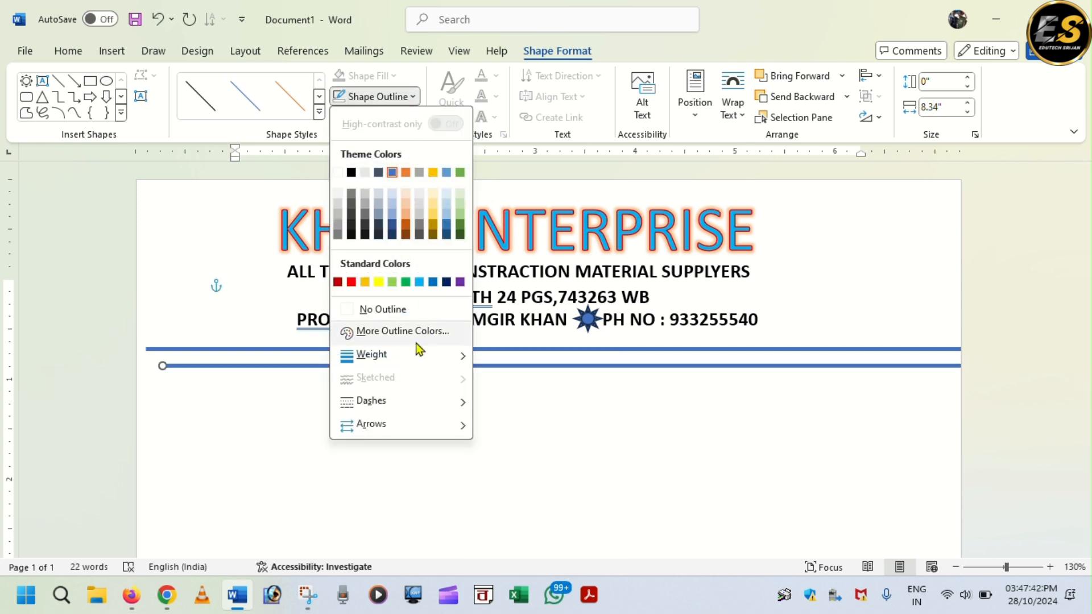
mouse_move(408, 361)
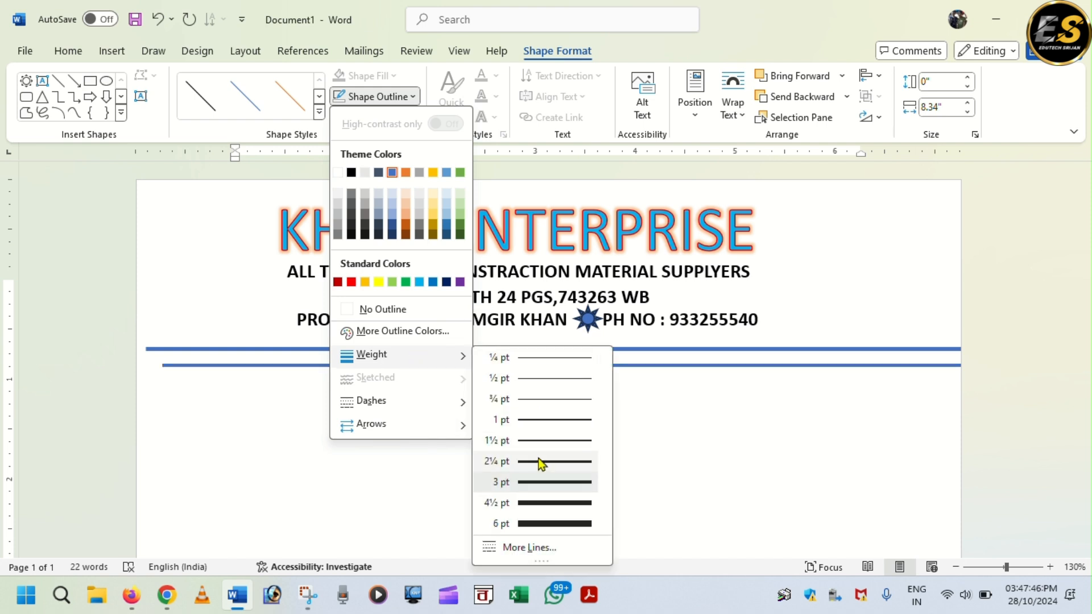
click(549, 424)
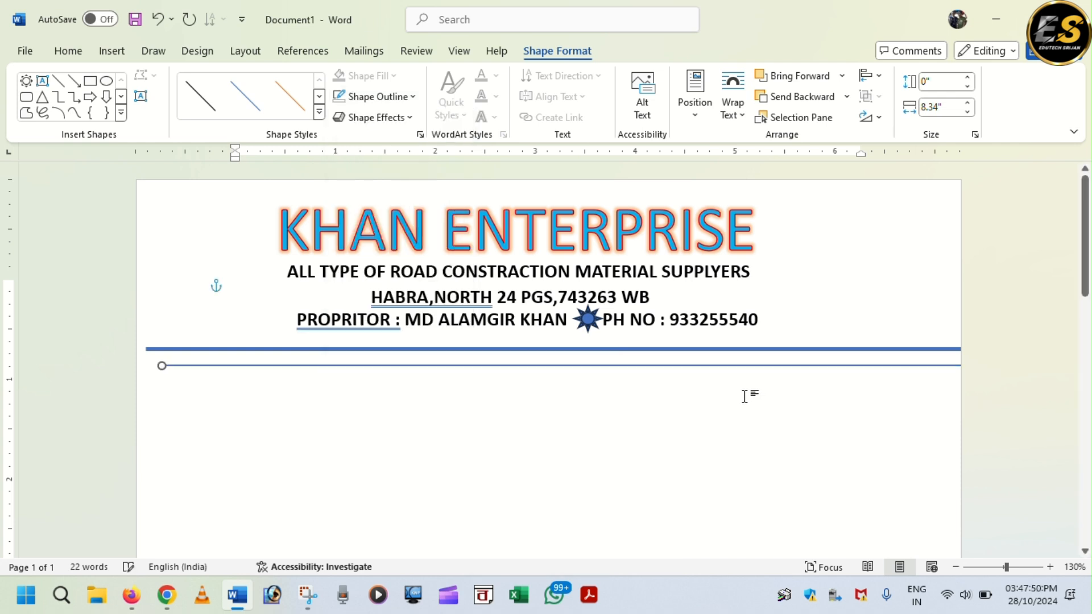
click(676, 350)
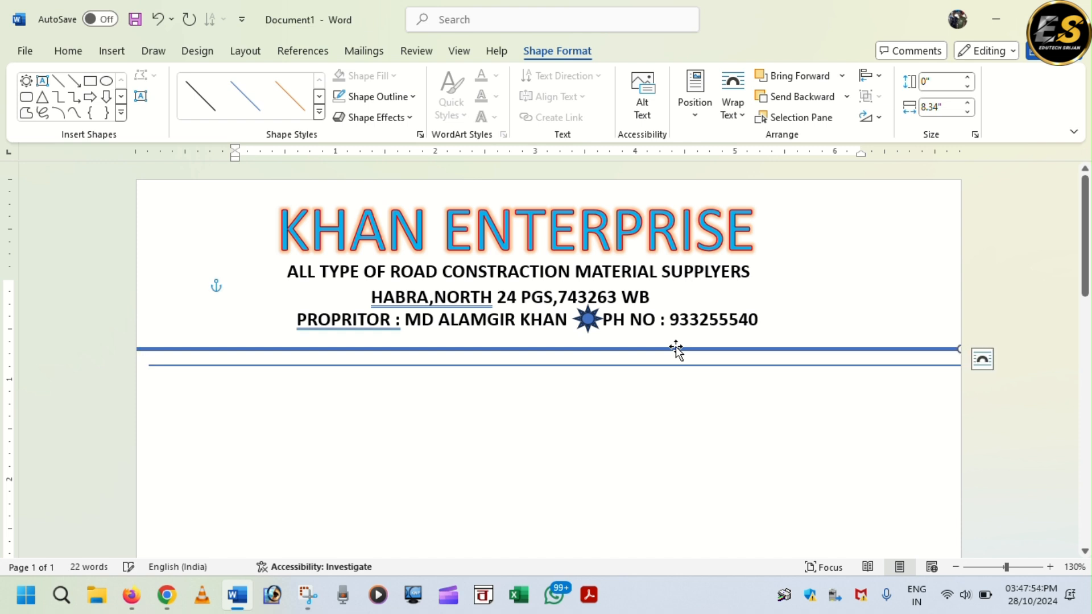
click(676, 353)
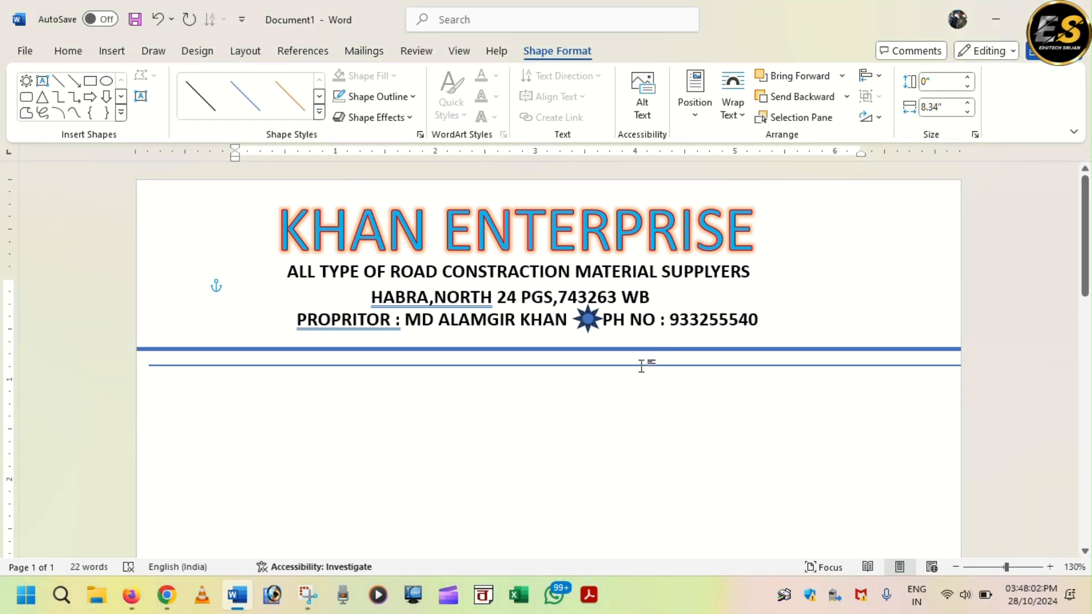
click(645, 366)
- Nudge the thin rule up just under the thick one and zoom out to see the whole page
key(Up)
key(Up)
key(Up)
key(Up)
key(Up)
key(Escape)
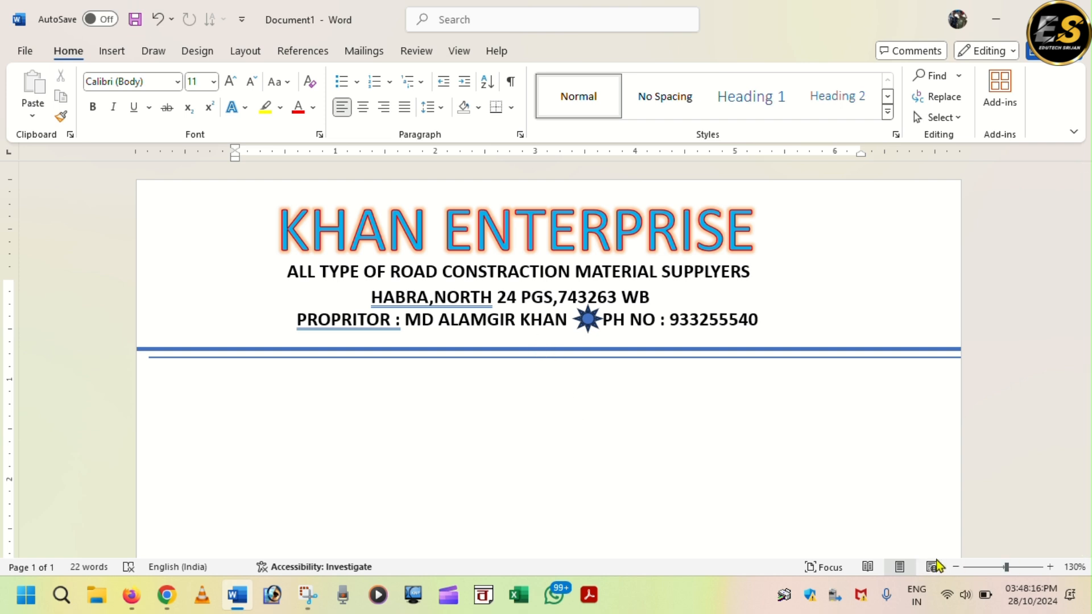
click(956, 567)
click(956, 568)
click(956, 567)
click(956, 567)
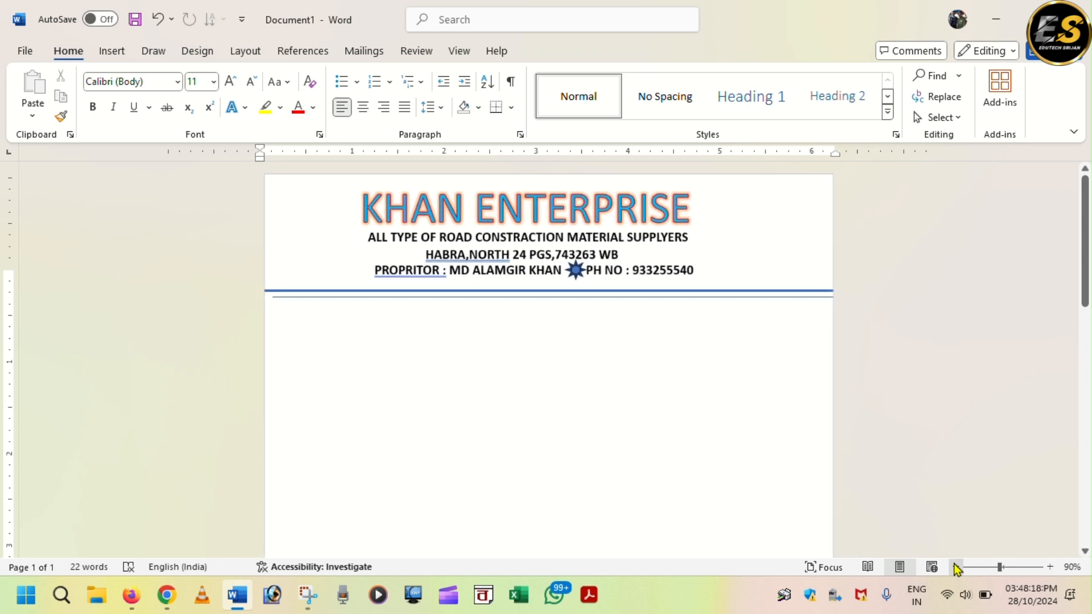
click(956, 568)
click(956, 568)
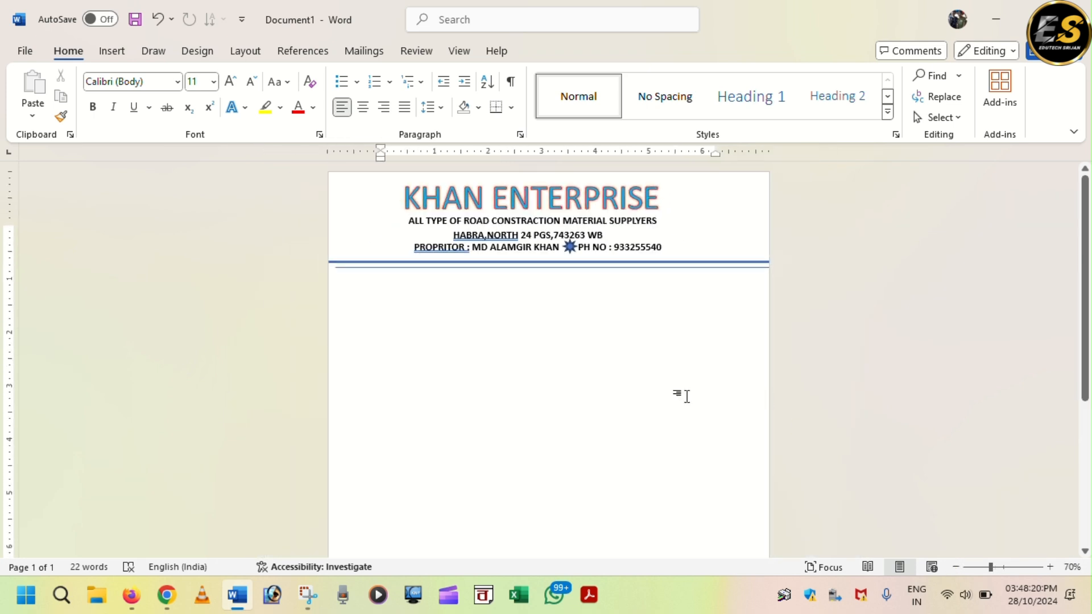
- Duplicate the blue line and move the copy down to near the bottom of the page
click(620, 261)
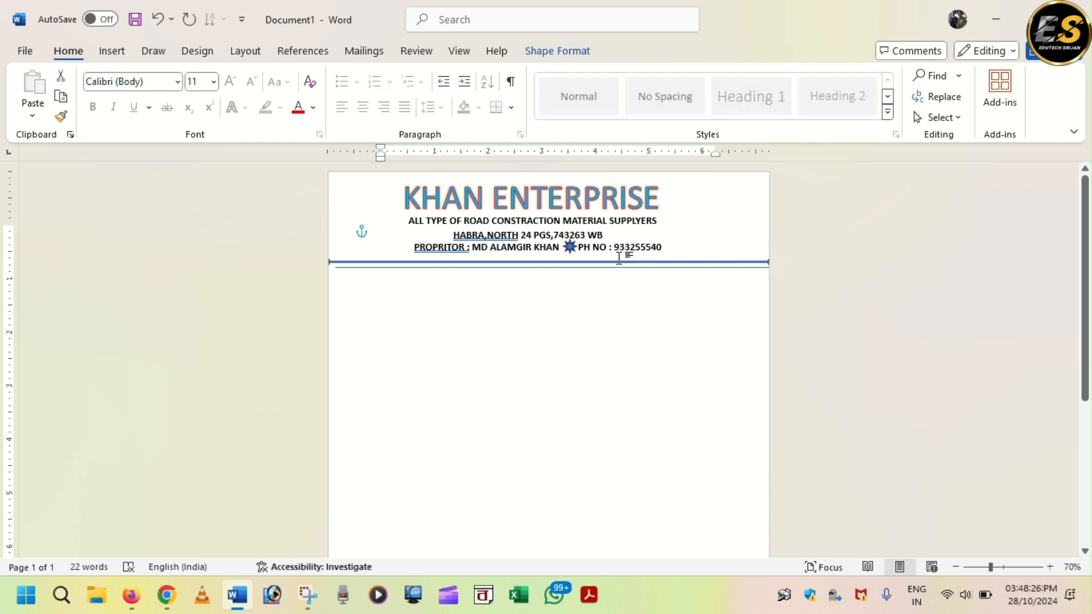
key(ctrl+d)
key(Down)
key(Down)
key(Down)
key(Down)
key(Down)
key(Down)
key(Down)
key(Down)
key(Down)
key(Down)
key(Down)
key(Down)
key(Down)
key(Down)
key(Down)
key(Down)
key(Down)
key(Down)
key(Down)
key(Down)
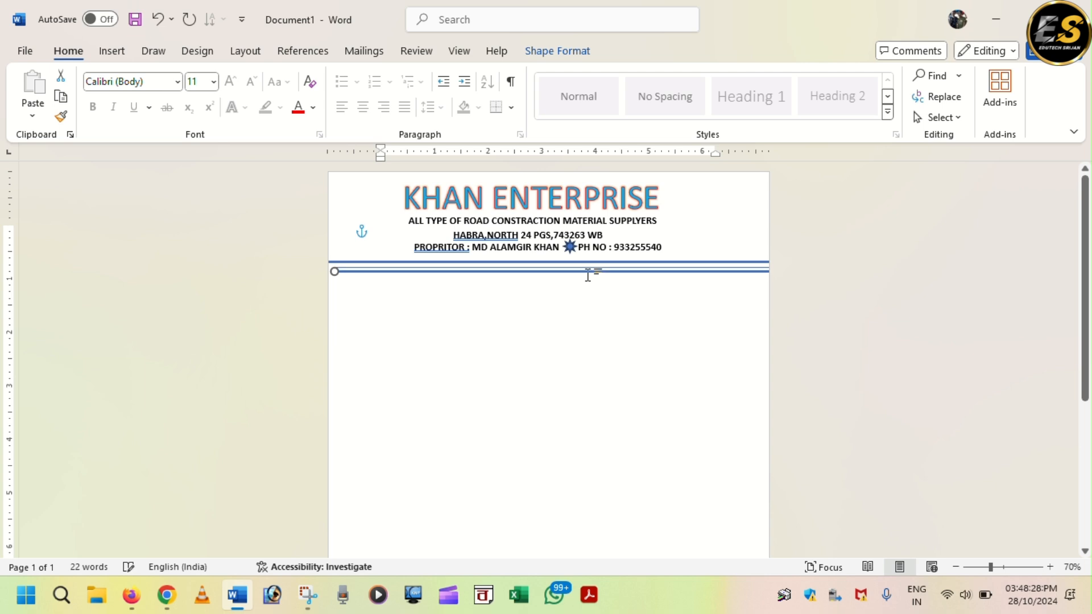
key(Down)
key(Down)
key(Down)
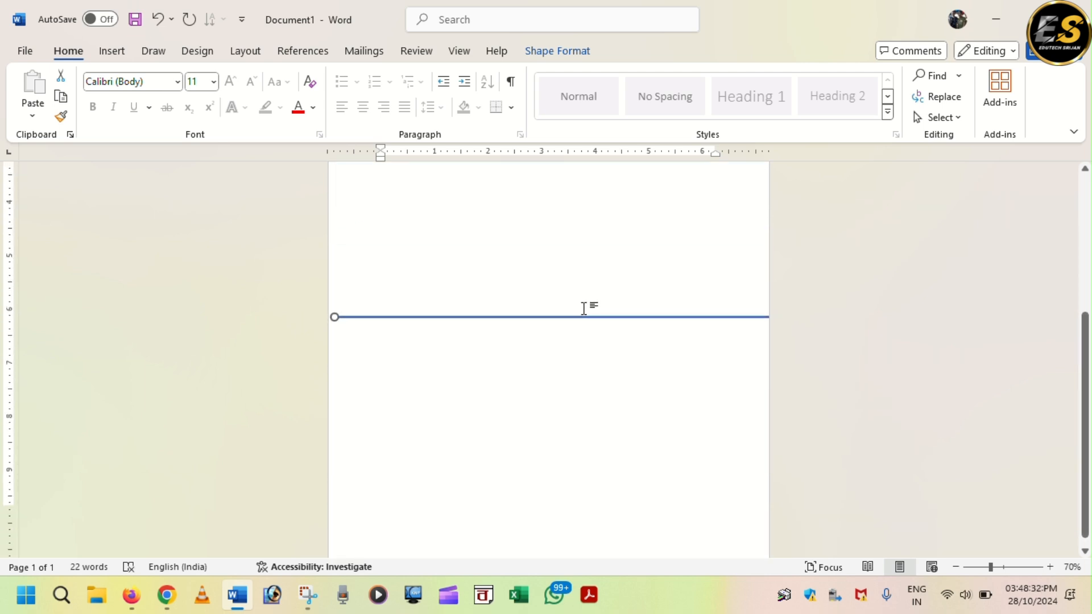
key(Down)
key(Down)
key(Down)
key(Down)
key(Down)
key(Down)
key(Down)
key(Down)
key(Down)
key(Down)
key(Down)
key(Down)
key(Down)
key(Down)
key(Down)
key(Down)
key(Down)
key(Down)
key(Down)
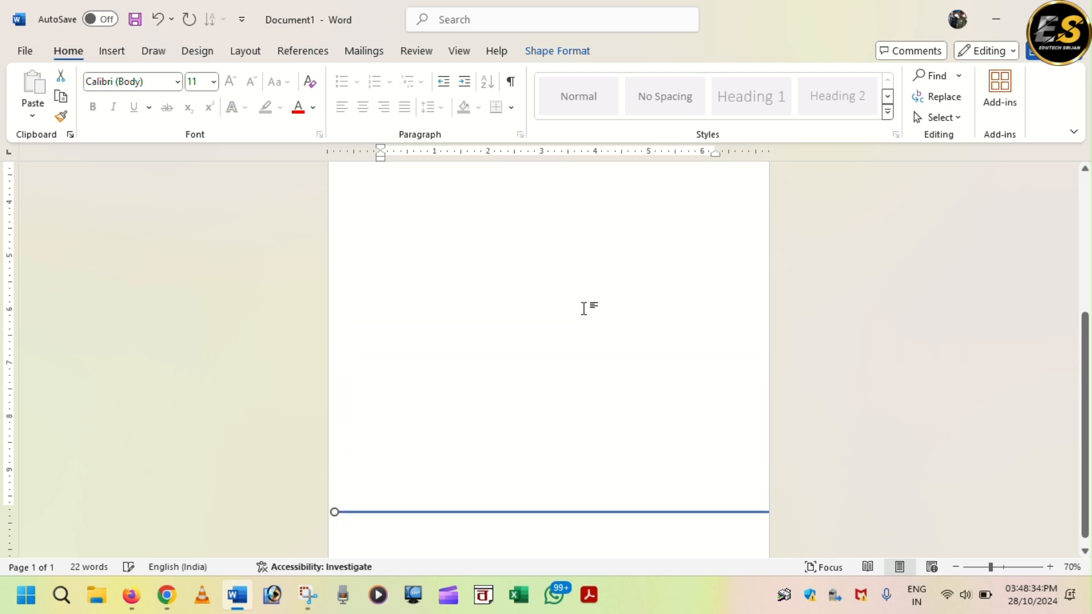
scroll(585, 323, down, 1)
key(ctrl+Down)
key(ctrl+Down)
key(ctrl+Down)
key(ctrl+Down)
key(ctrl+Down)
key(ctrl+Down)
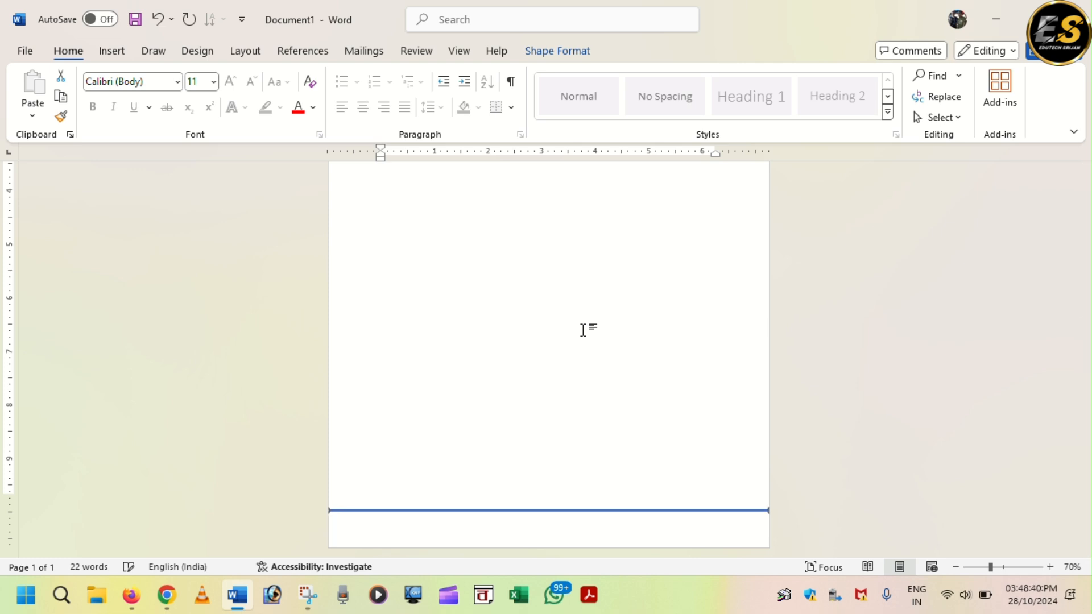
- Make a copy of the address text box and move it below the bottom blue rule
scroll(568, 309, up, 5)
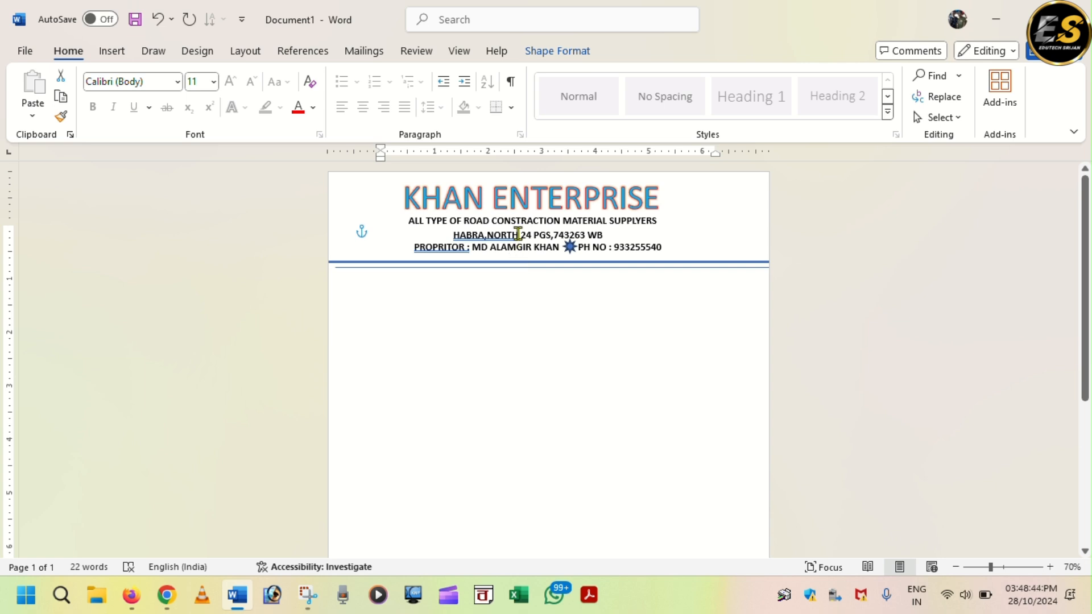
click(519, 234)
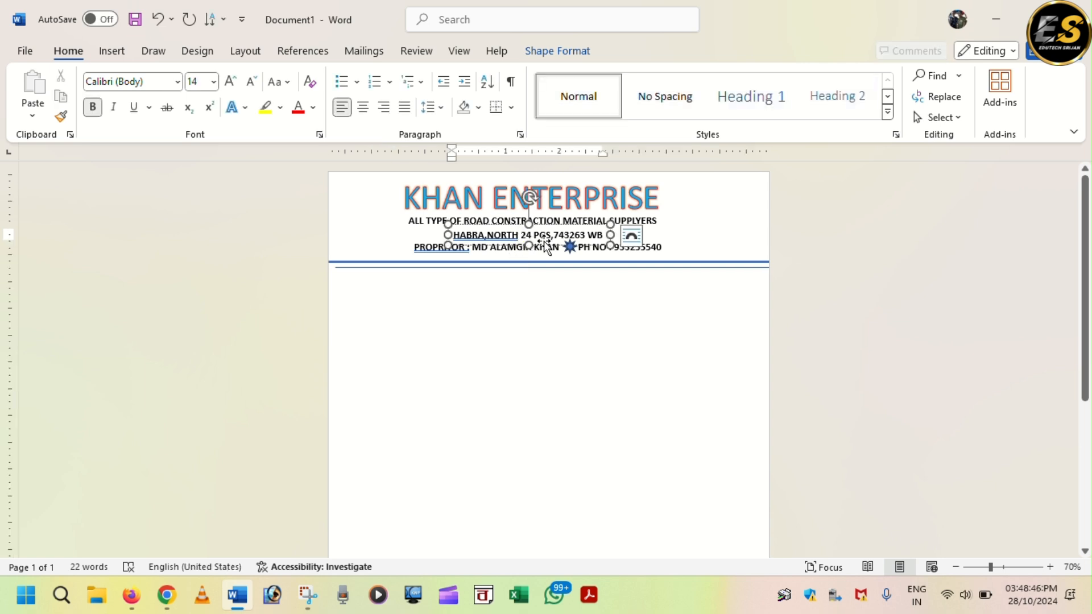
key(ctrl+d)
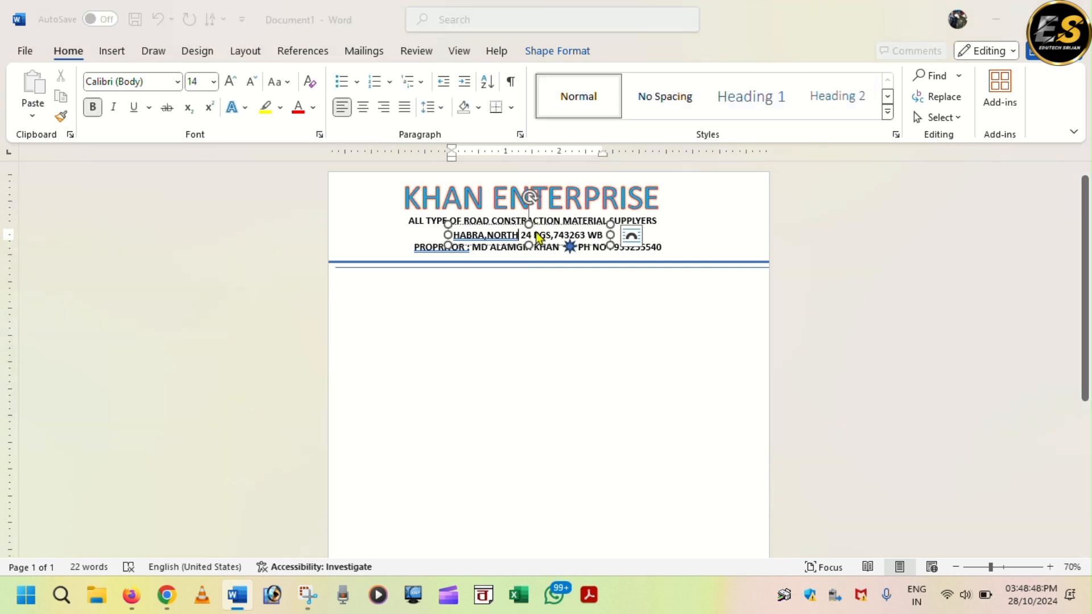
click(876, 92)
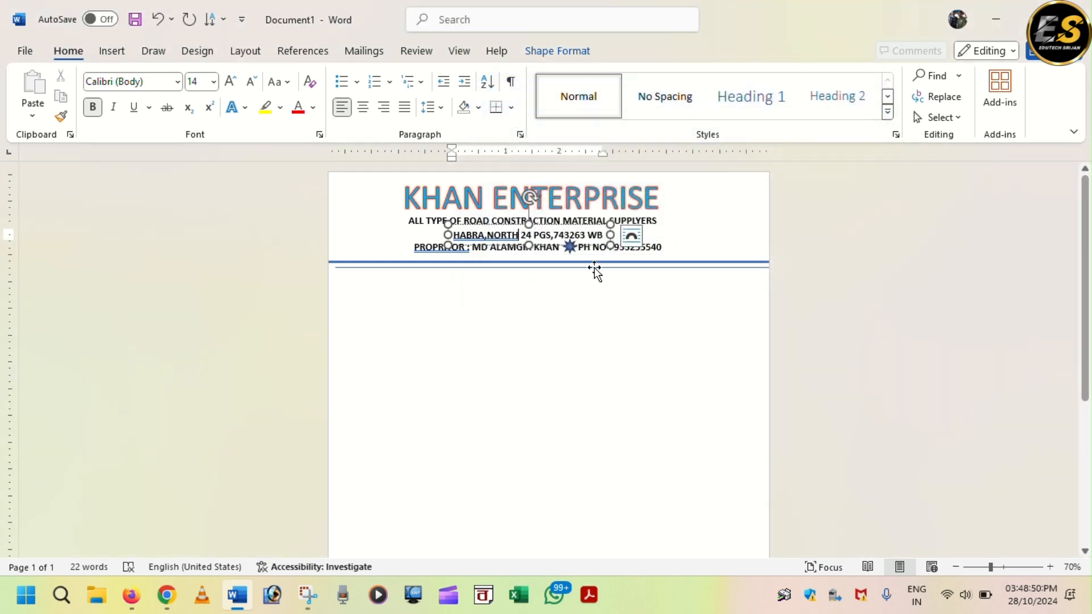
drag(552, 225, 565, 256)
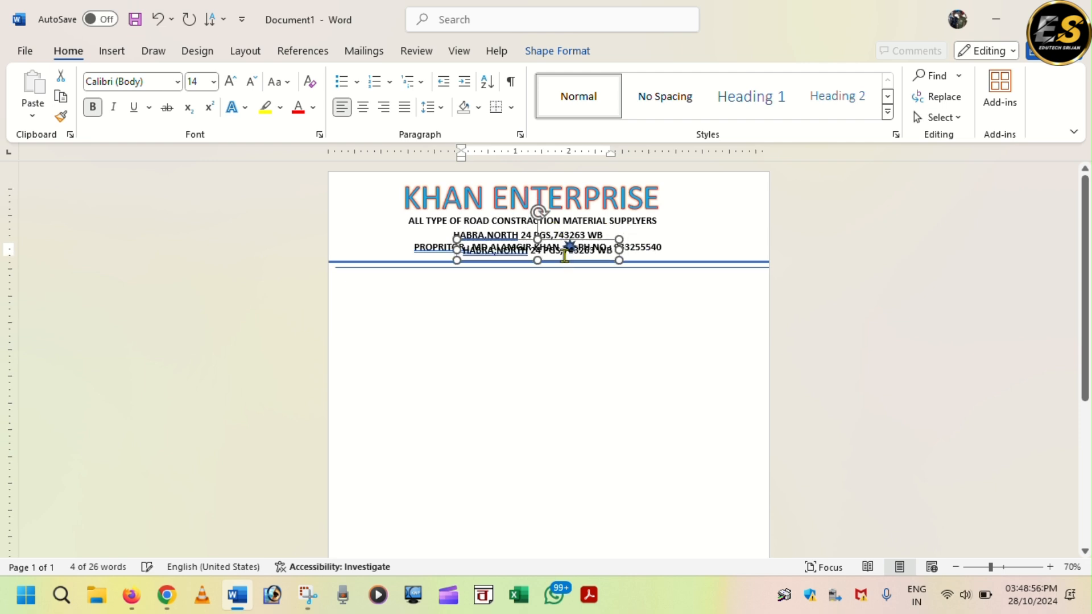
key(Down)
key(Down)
key(Down)
key(Down)
key(Down)
key(Down)
key(Down)
key(Down)
key(Down)
key(Down)
key(Down)
key(Down)
key(Down)
key(Down)
key(Down)
key(Down)
key(Down)
key(Down)
key(Down)
key(Down)
scroll(586, 398, down, 7)
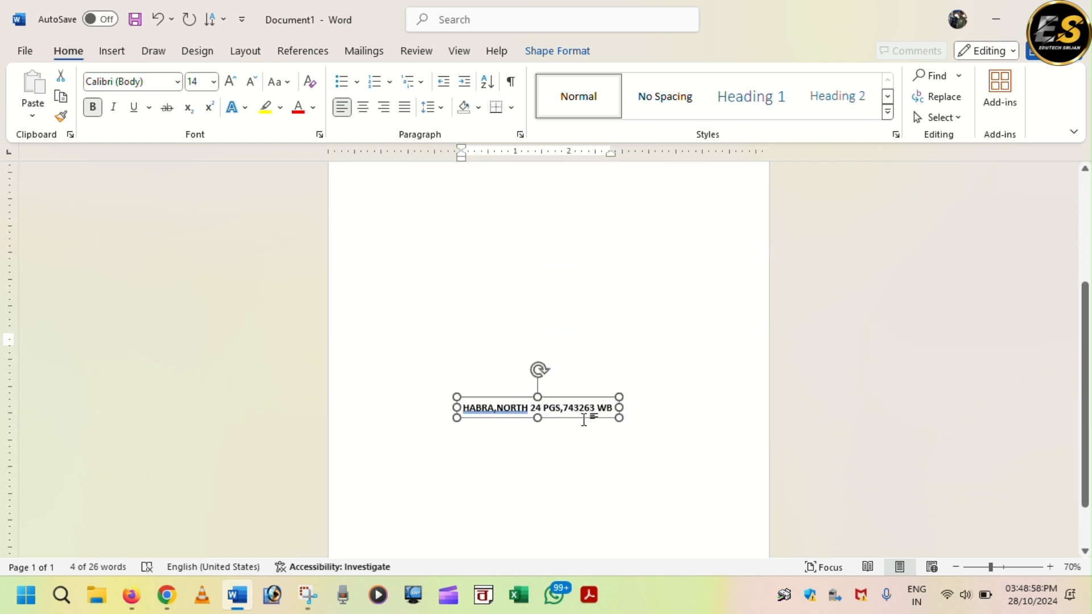
key(Down)
key(Down)
key(Down)
key(Down)
key(Down)
key(Down)
key(Down)
key(Down)
key(Down)
key(Down)
key(Down)
key(Down)
key(Down)
key(Down)
key(Down)
key(Down)
key(Down)
key(Down)
key(Down)
key(Down)
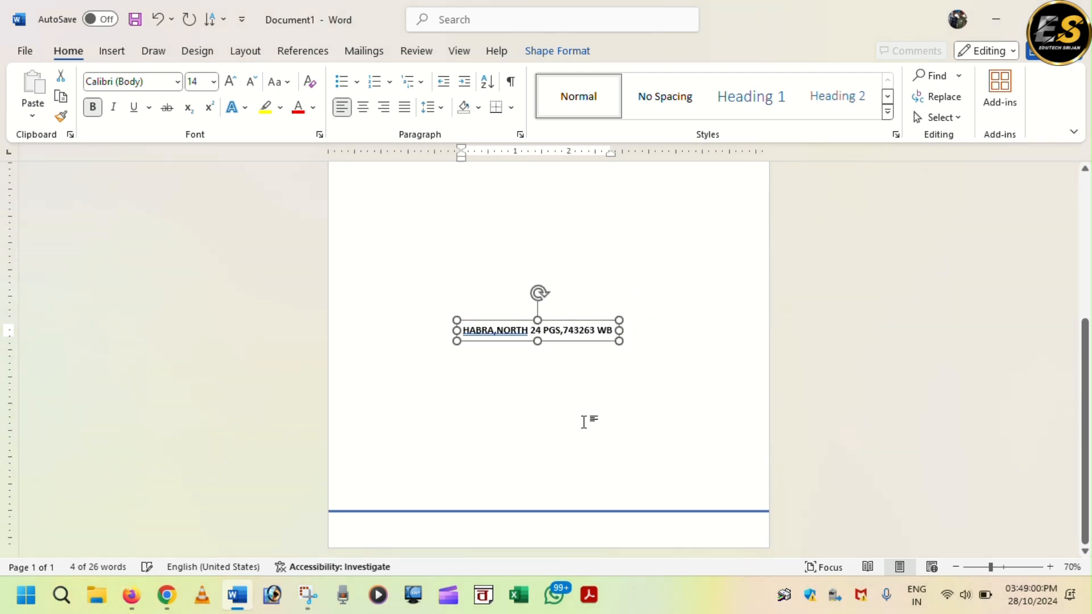
key(Down)
key(Down)
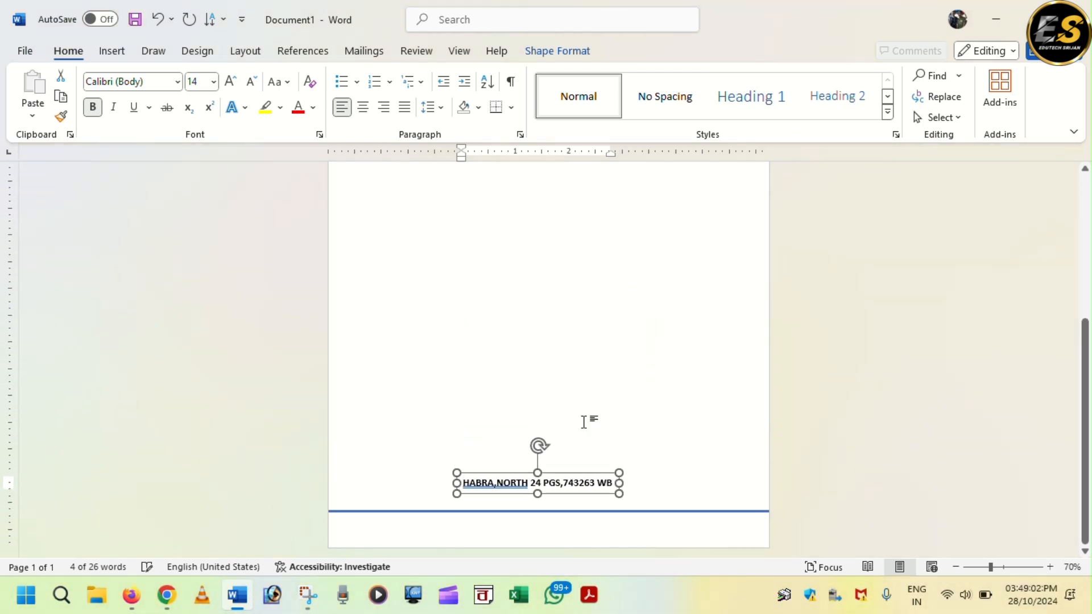
key(Down)
key(Down)
key(Down)
key(Down)
key(Down)
key(Down)
key(Down)
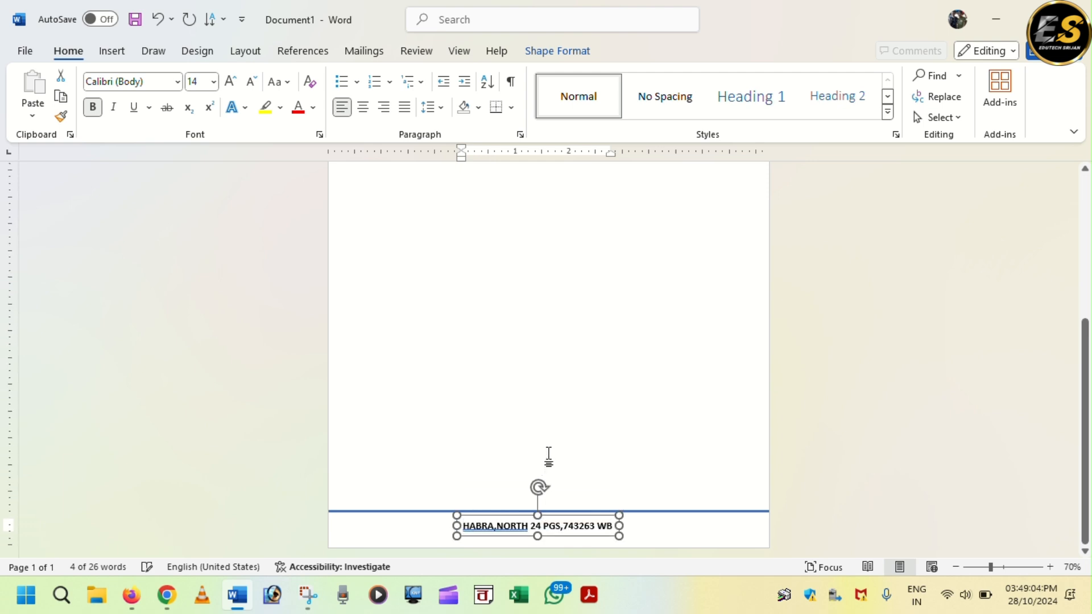
- Widen the footer address box, enlarge its text to 22 pt, and extend the box to fit
drag(619, 528, 748, 528)
drag(624, 528, 441, 528)
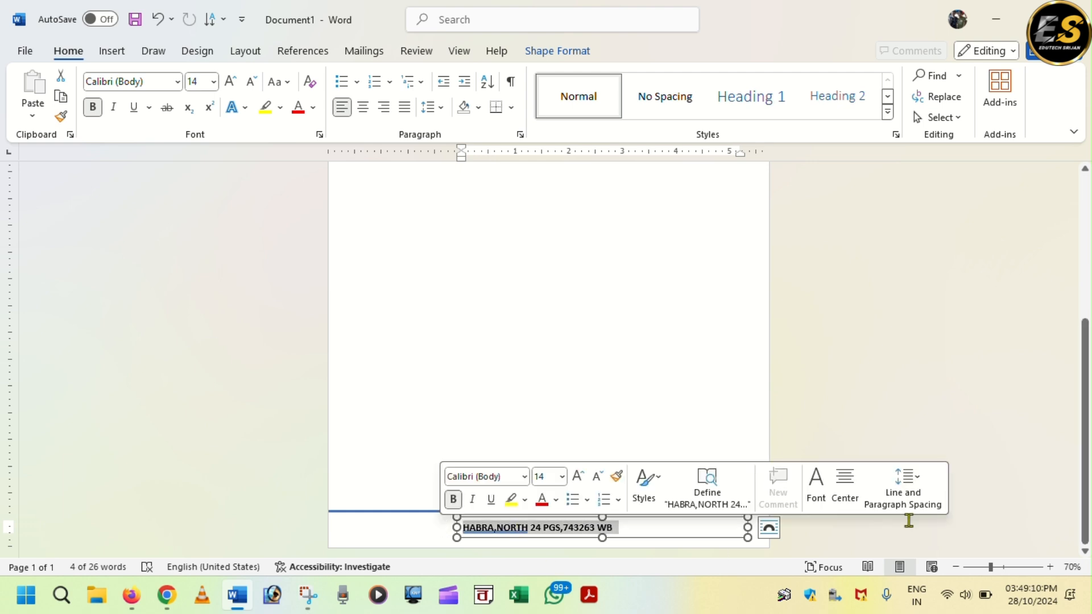
key(ctrl+shift+period)
key(ctrl+shift+period)
key(ctrl+shift+period)
key(ctrl+shift+period)
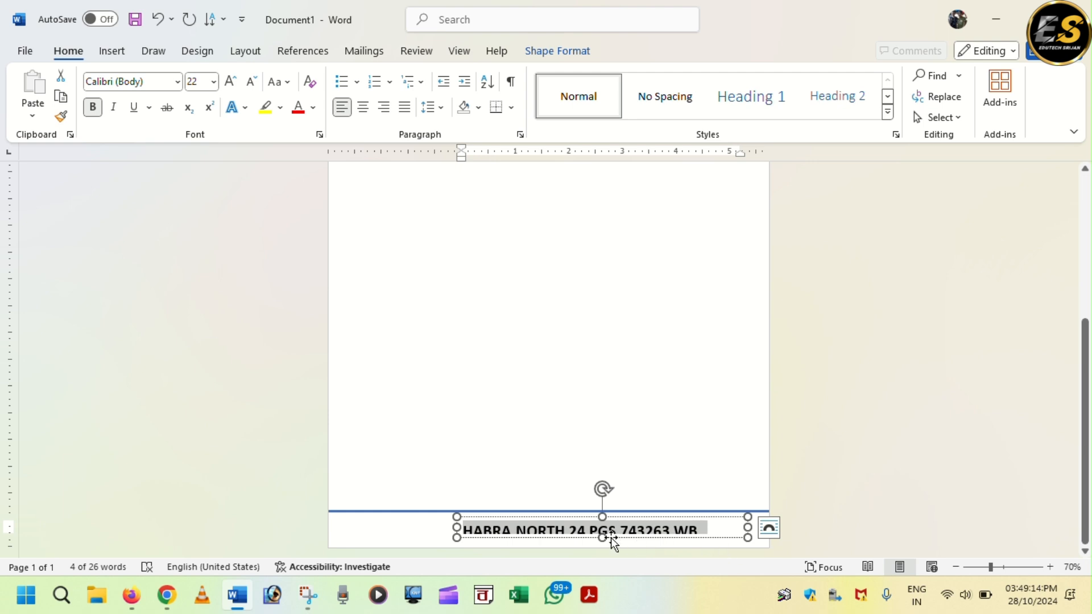
drag(602, 537, 532, 517)
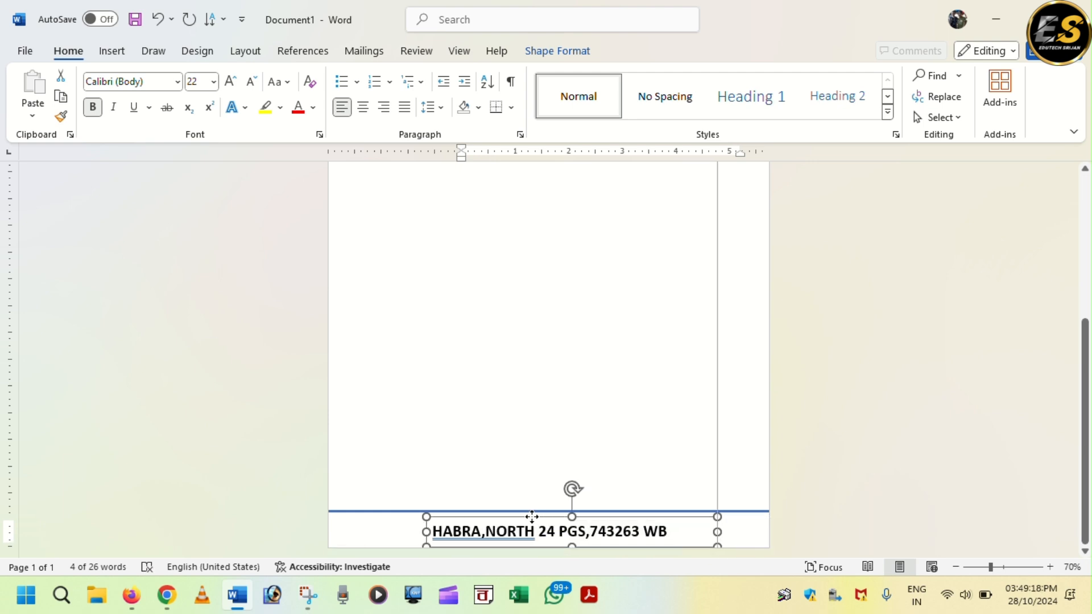
click(538, 431)
scroll(614, 442, up, 2)
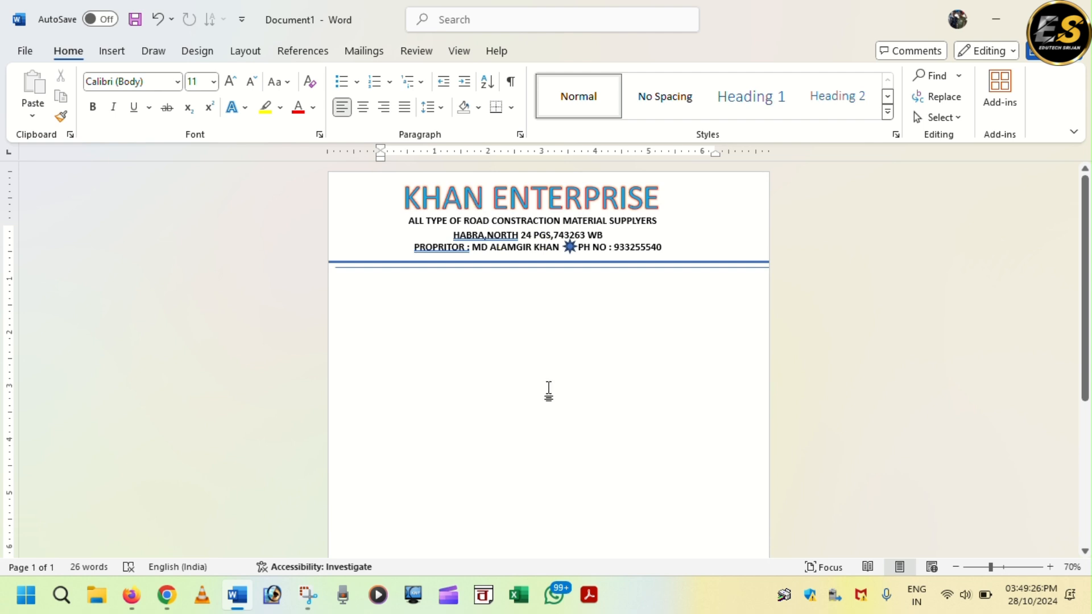
- Move the proprietor box below the rule, duplicate it, and return the copy centred under the address
scroll(536, 330, down, 10)
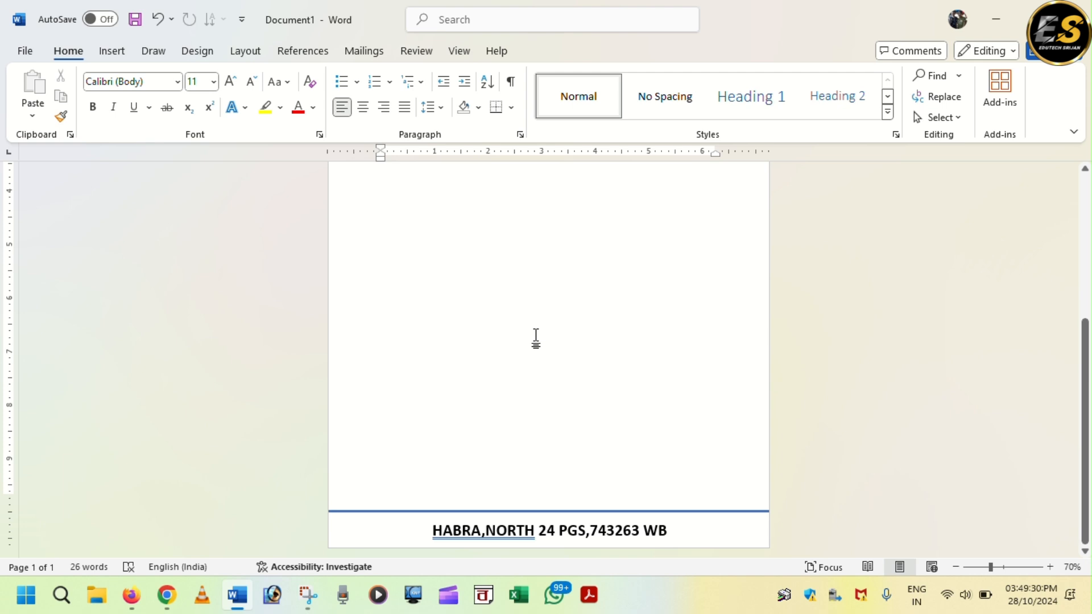
scroll(536, 339, up, 10)
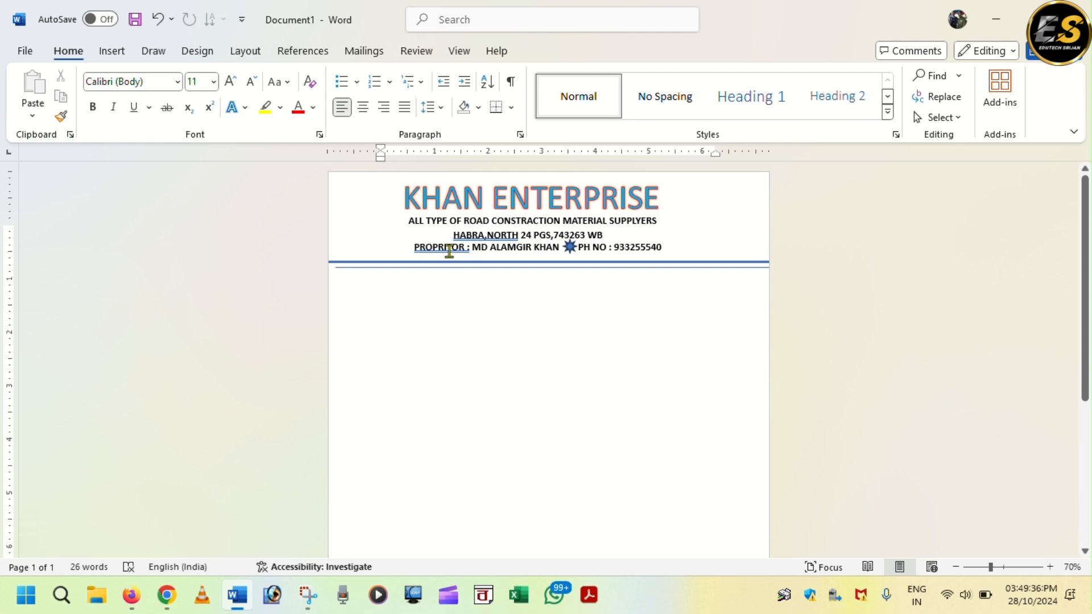
click(500, 246)
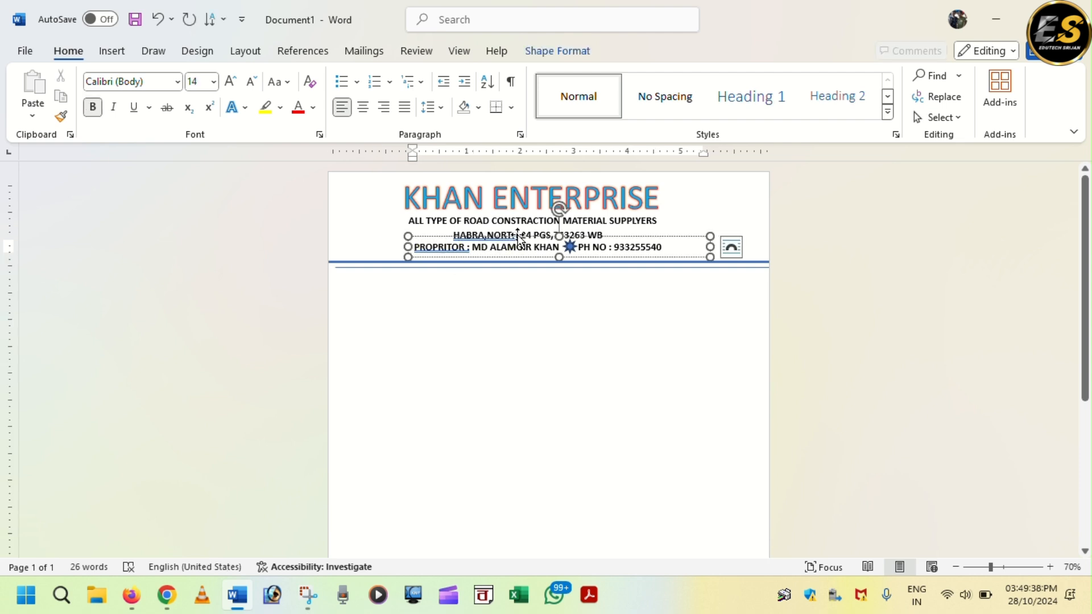
key(ctrl+d)
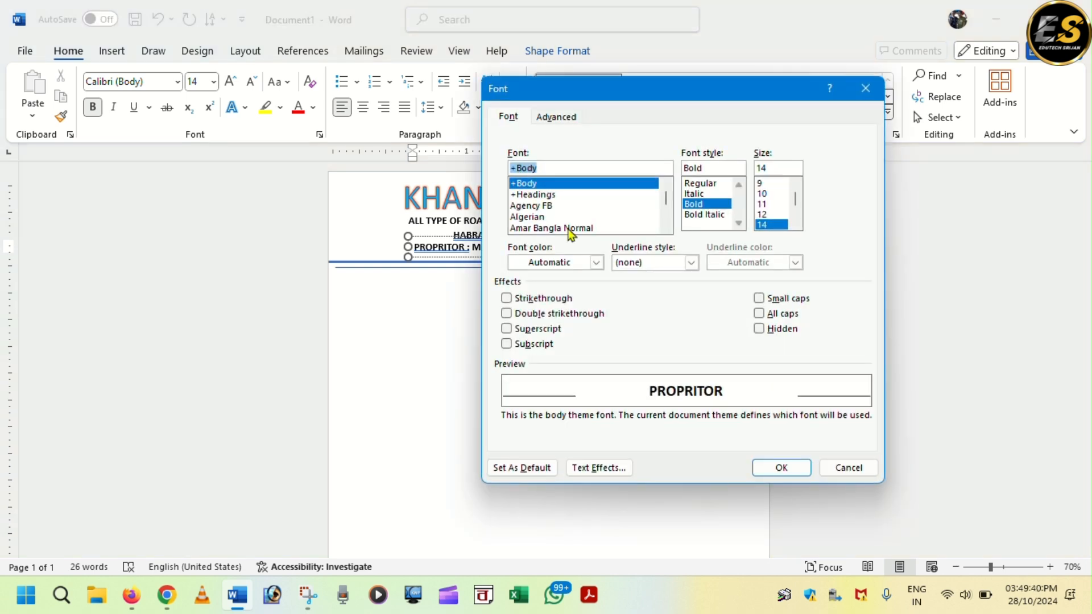
key(Escape)
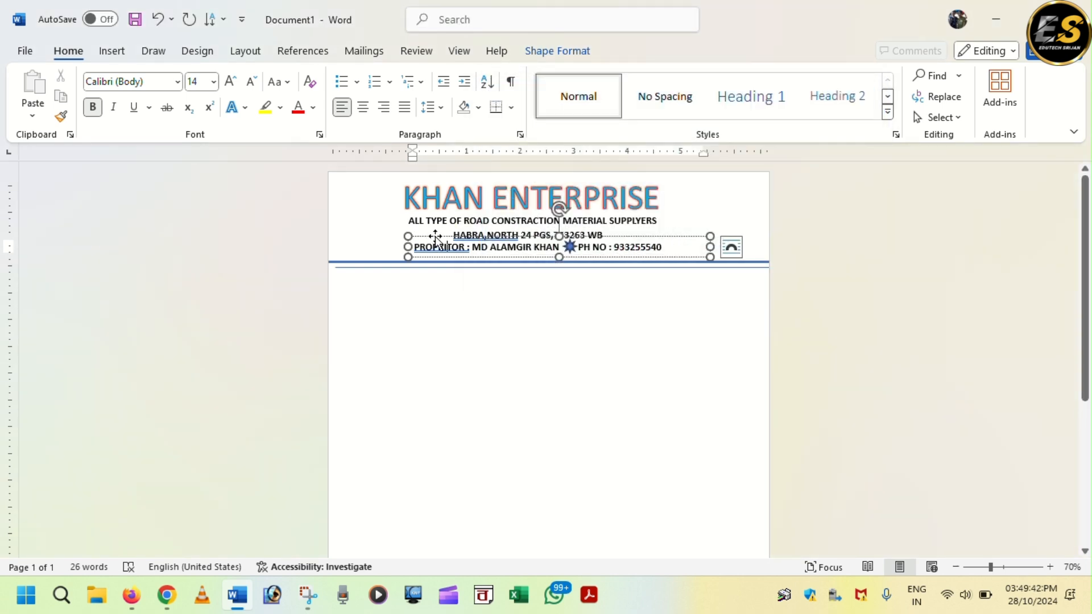
drag(431, 240, 406, 305)
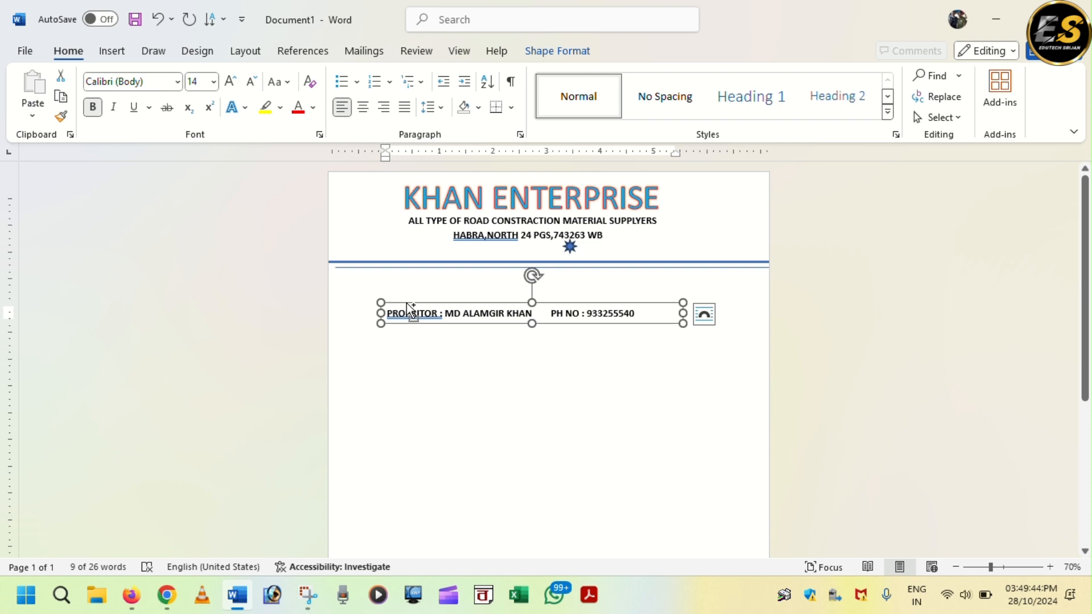
key(ctrl+d)
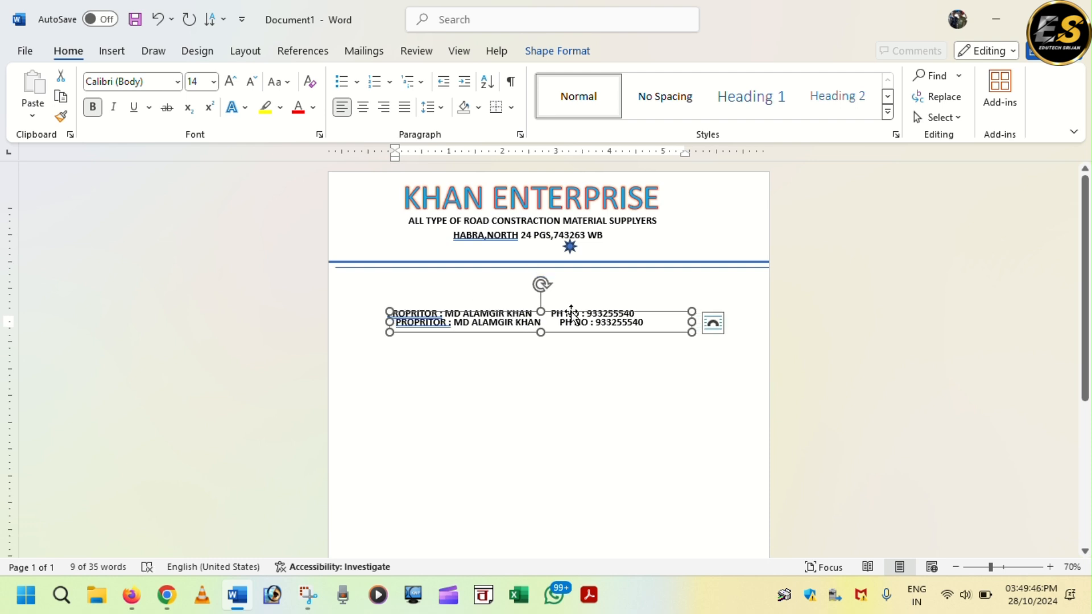
drag(572, 311, 577, 242)
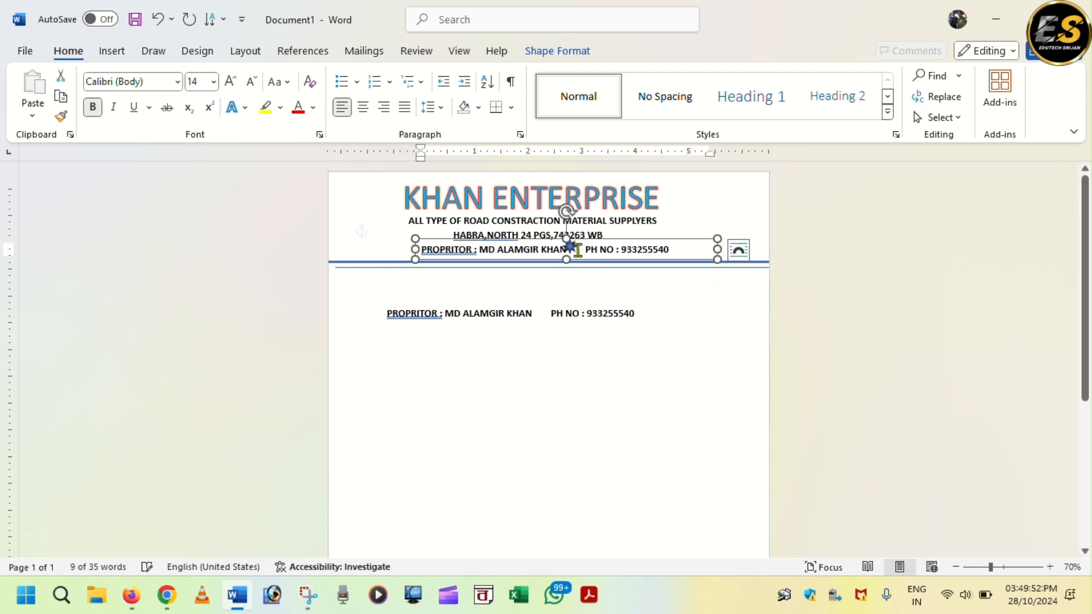
key(Left)
key(Left)
key(Left)
key(Left)
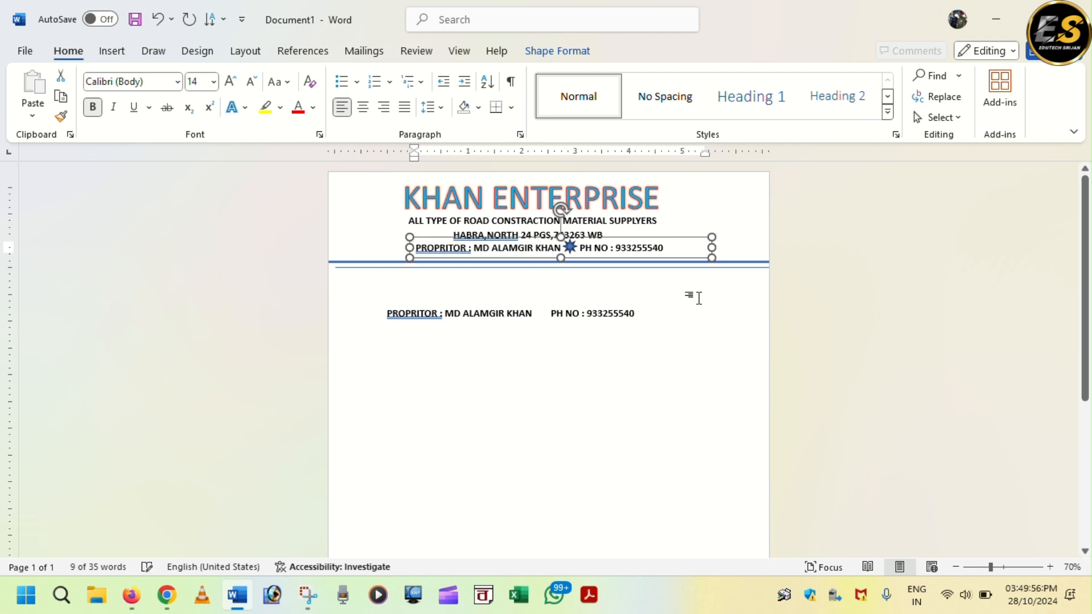
click(476, 325)
- Erase the name, phone number and PROPRITOR label from the lower box
click(463, 314)
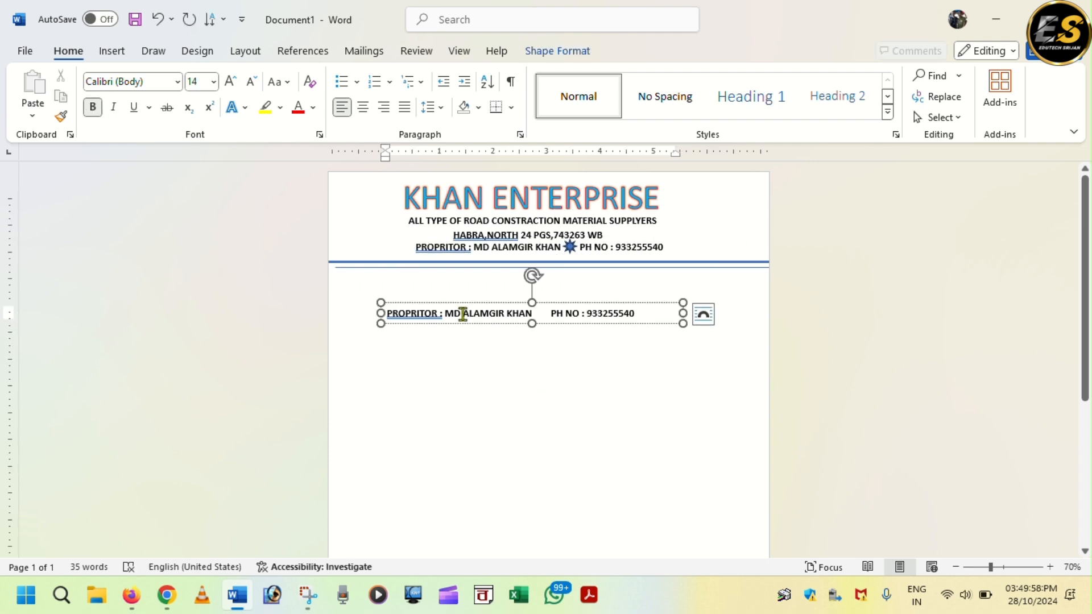
click(657, 312)
key(BackSpace)
key(BackSpace)
key(BackSpace)
key(BackSpace)
key(BackSpace)
key(BackSpace)
key(BackSpace)
key(BackSpace)
key(BackSpace)
key(BackSpace)
key(BackSpace)
key(BackSpace)
key(BackSpace)
key(BackSpace)
key(BackSpace)
key(BackSpace)
key(BackSpace)
key(BackSpace)
key(BackSpace)
key(BackSpace)
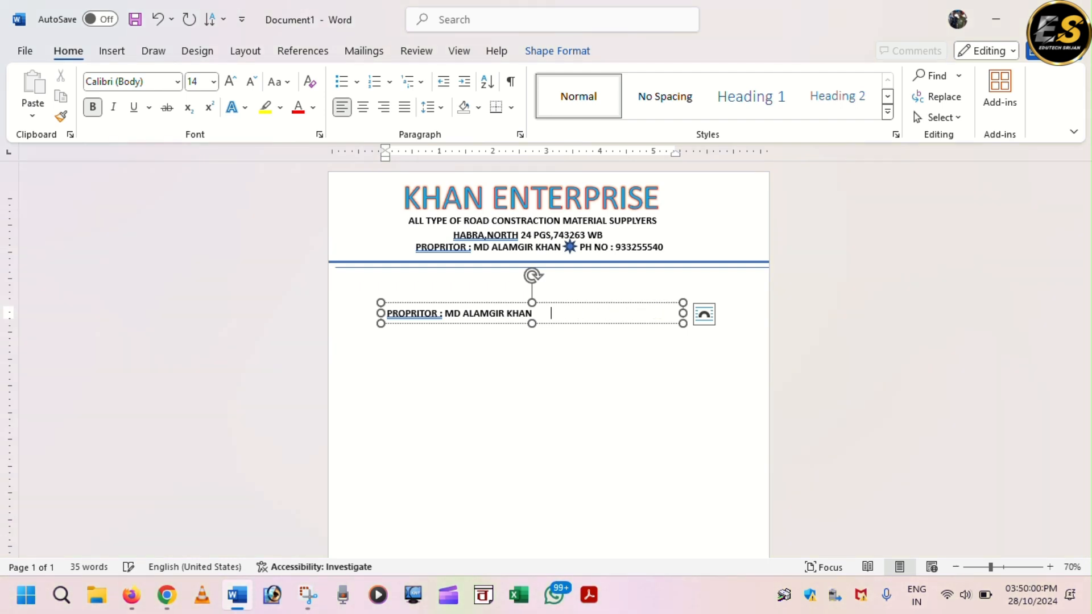
key(BackSpace)
key(BackSpace)
key(BackSpace)
key(BackSpace)
key(BackSpace)
key(BackSpace)
key(BackSpace)
key(BackSpace)
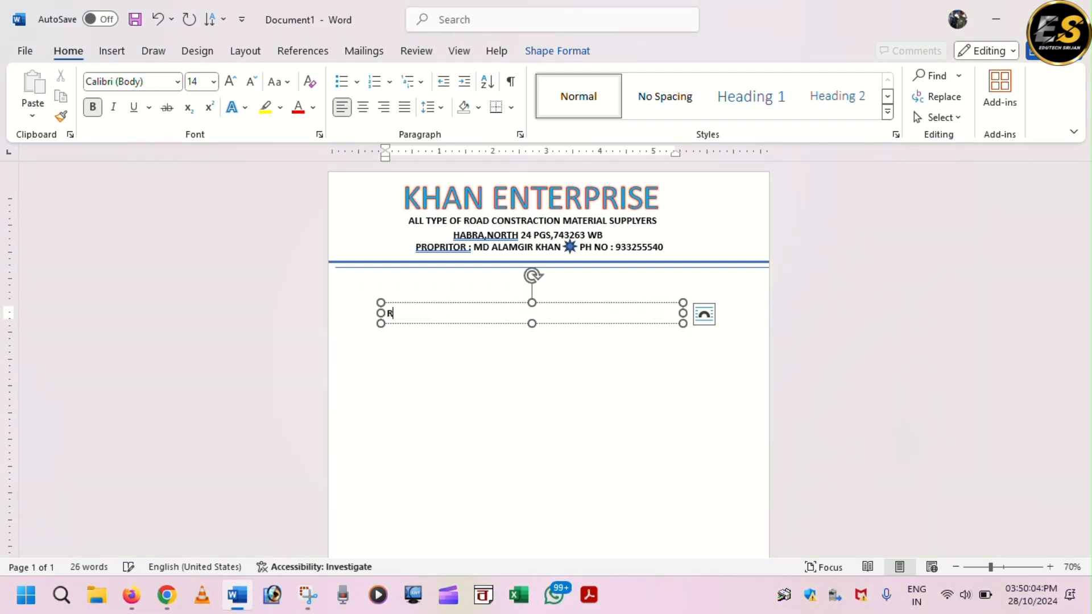
- Type a dotted REF NO: field, narrow its box, and place a copy at the left margin
text(REF nO)
text(NO)
text(")
text(......................)
drag(683, 313, 749, 276)
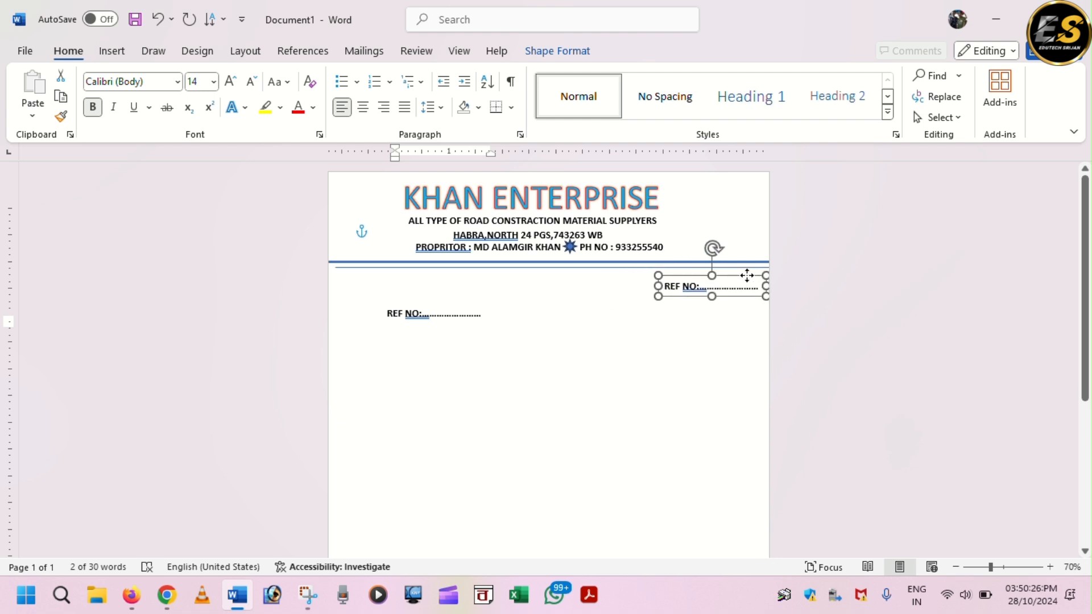
click(394, 319)
drag(463, 305, 410, 269)
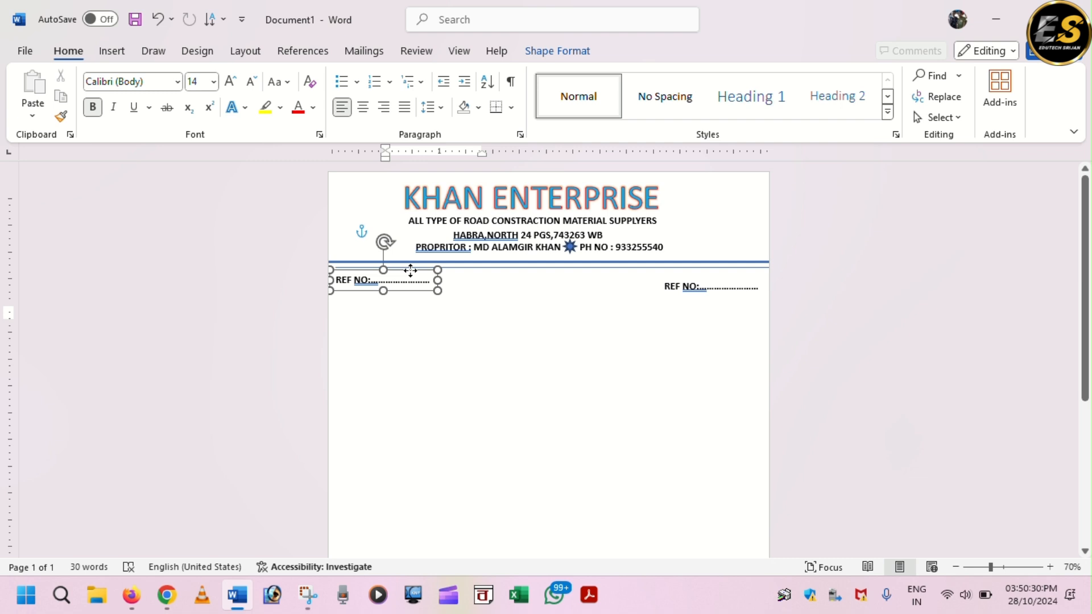
click(714, 316)
- Change the right-hand copy's label to DATE: to make the dotted date field
click(721, 286)
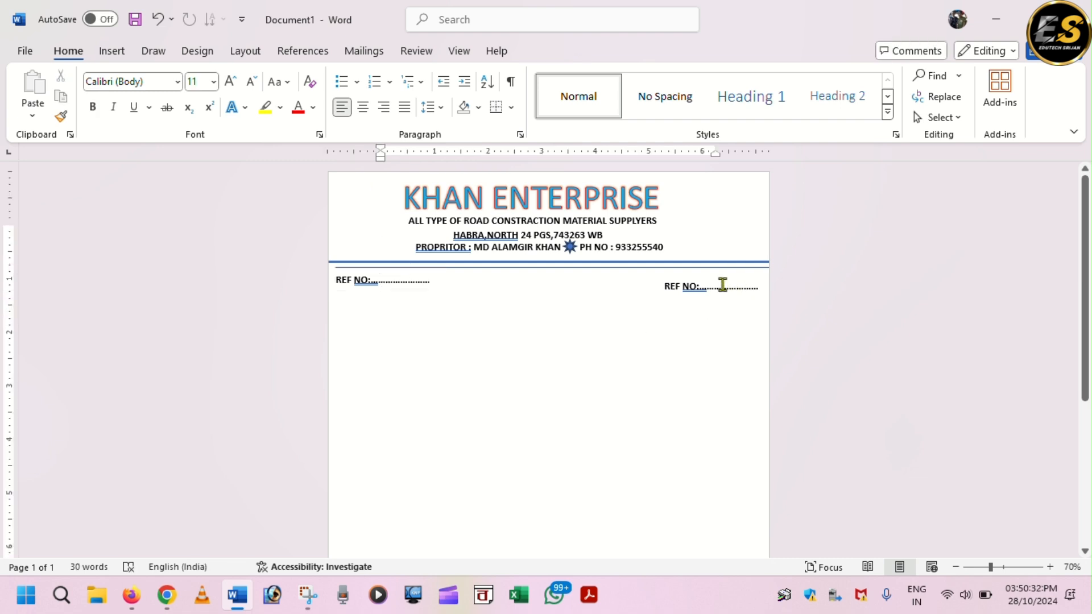
click(760, 291)
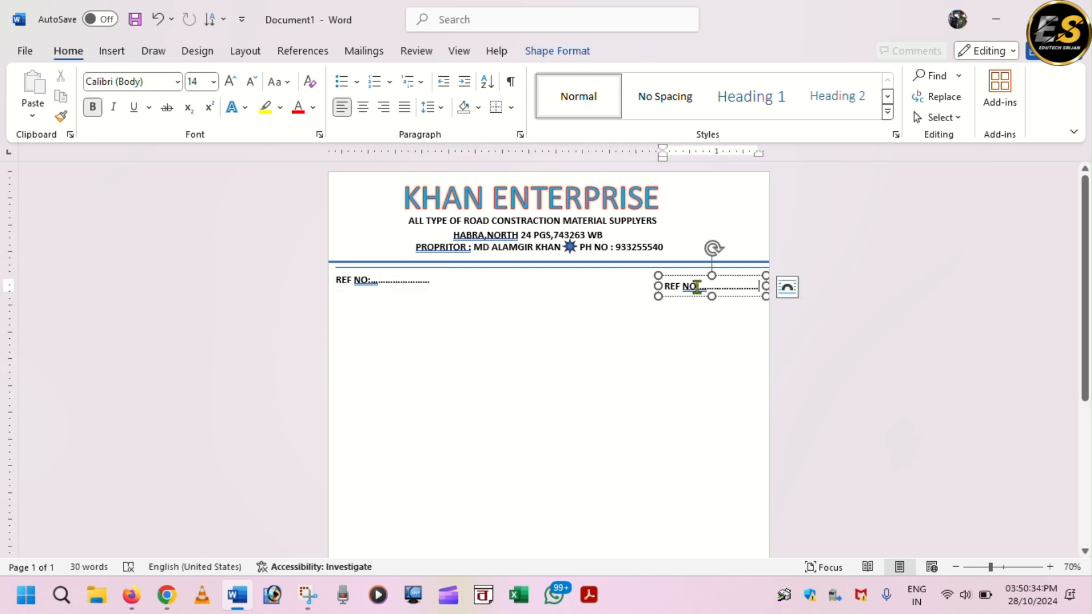
key(ctrl+z)
key(ctrl+z)
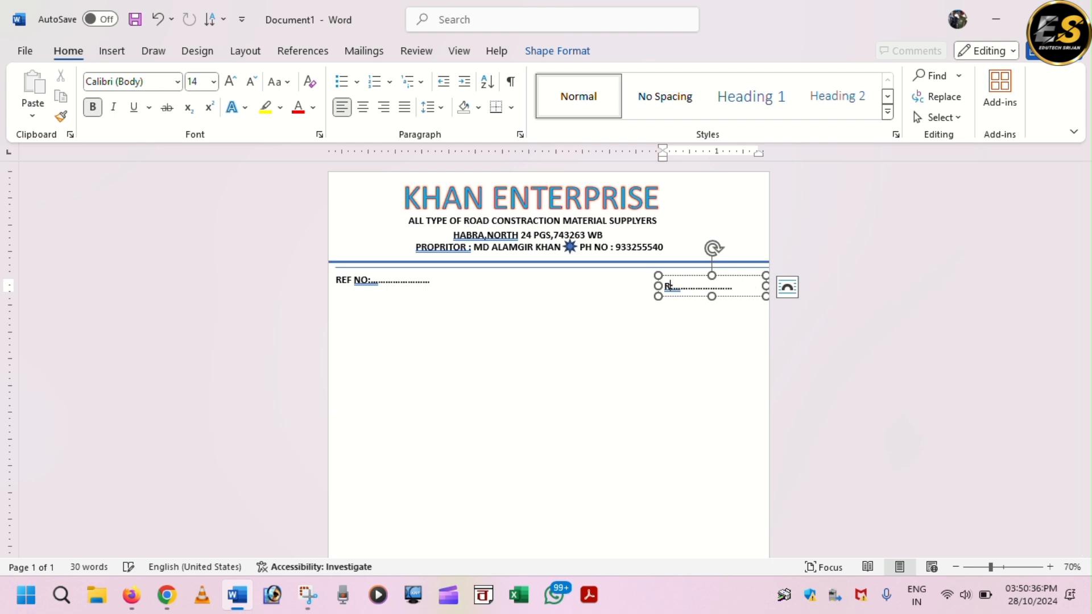
text(date)
key(BackSpace)
key(BackSpace)
key(BackSpace)
key(BackSpace)
key(BackSpace)
text(DATE:)
click(692, 361)
scroll(717, 398, down, 4)
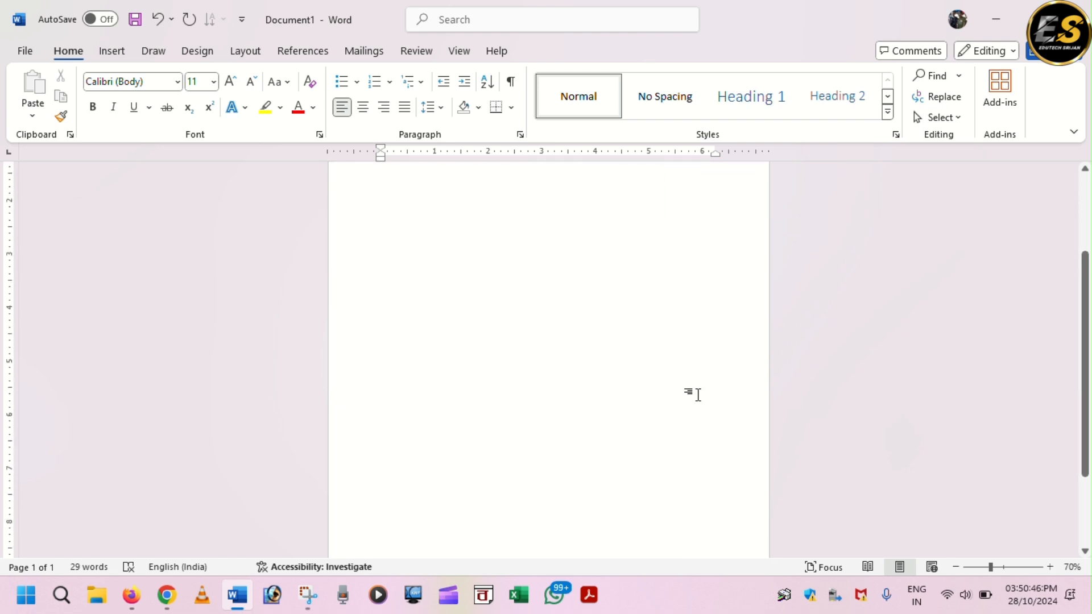
scroll(698, 395, up, 4)
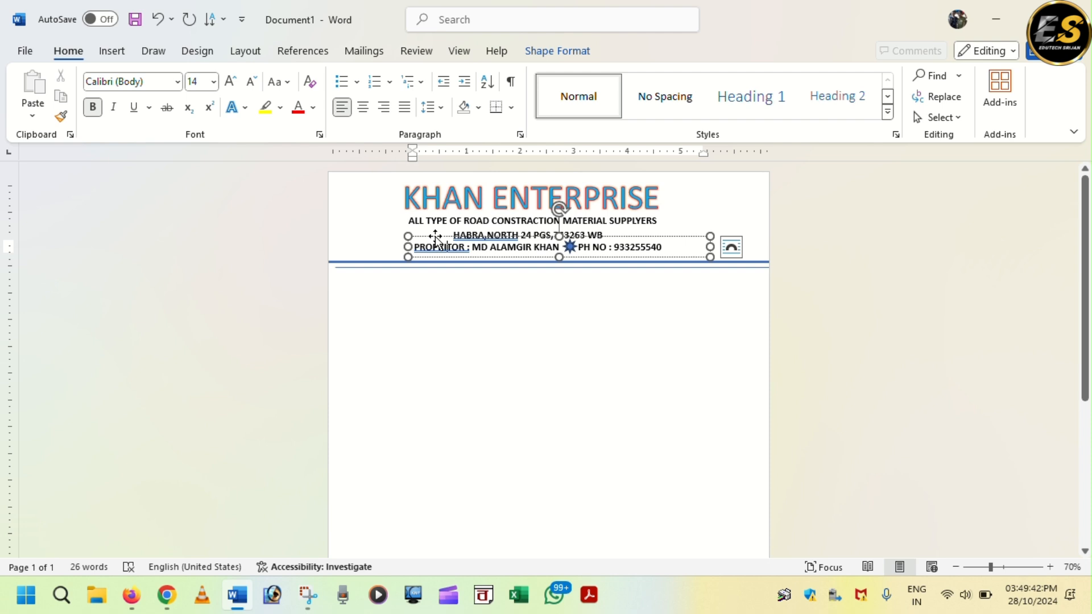
drag(435, 239, 417, 319)
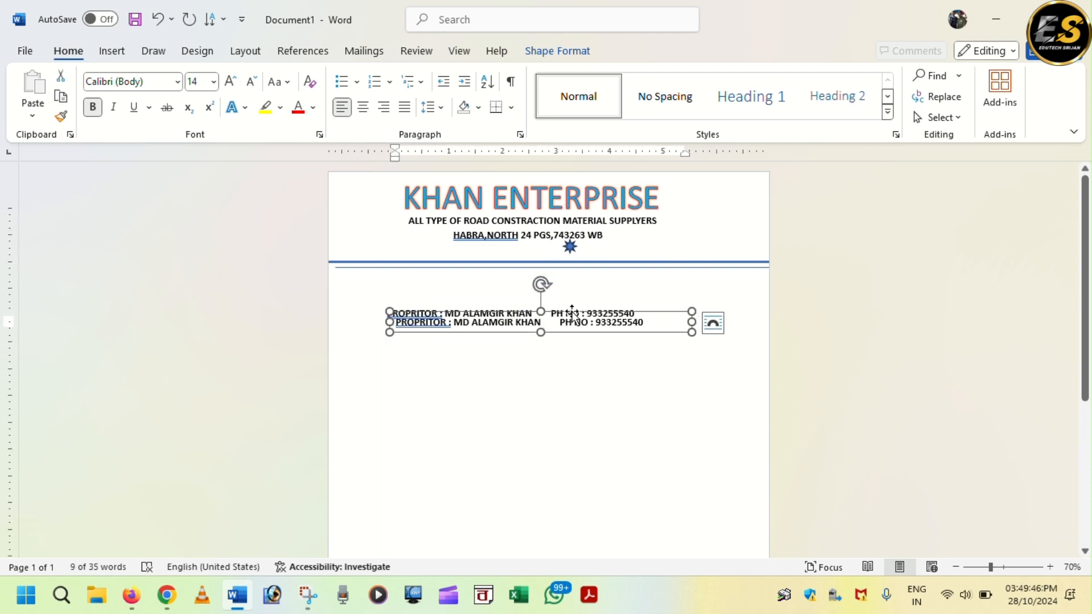
drag(572, 310, 592, 239)
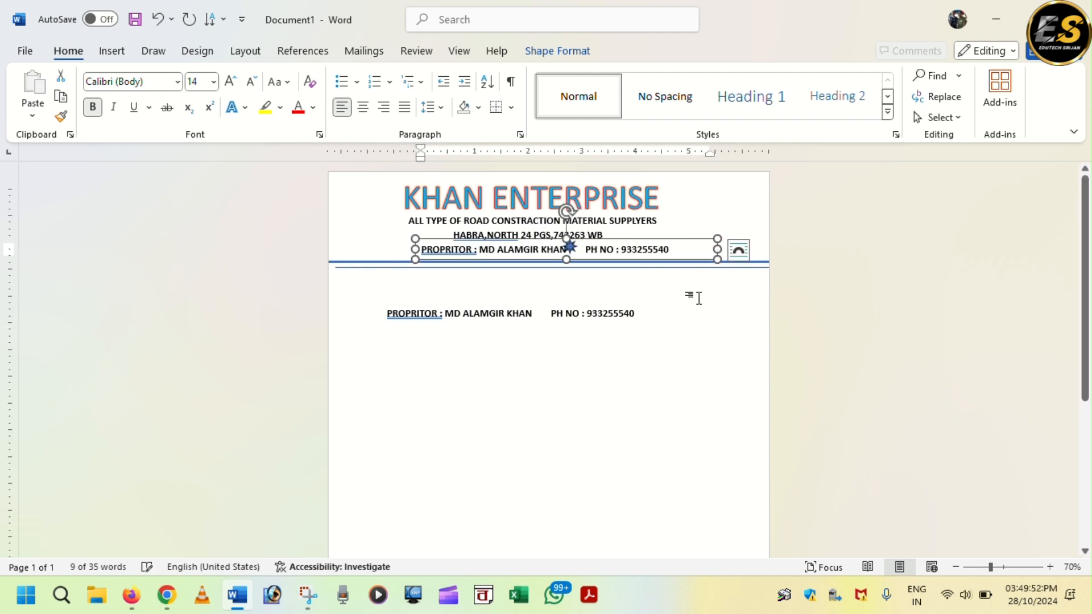
key(Left)
key(Left)
key(Left)
key(Left)
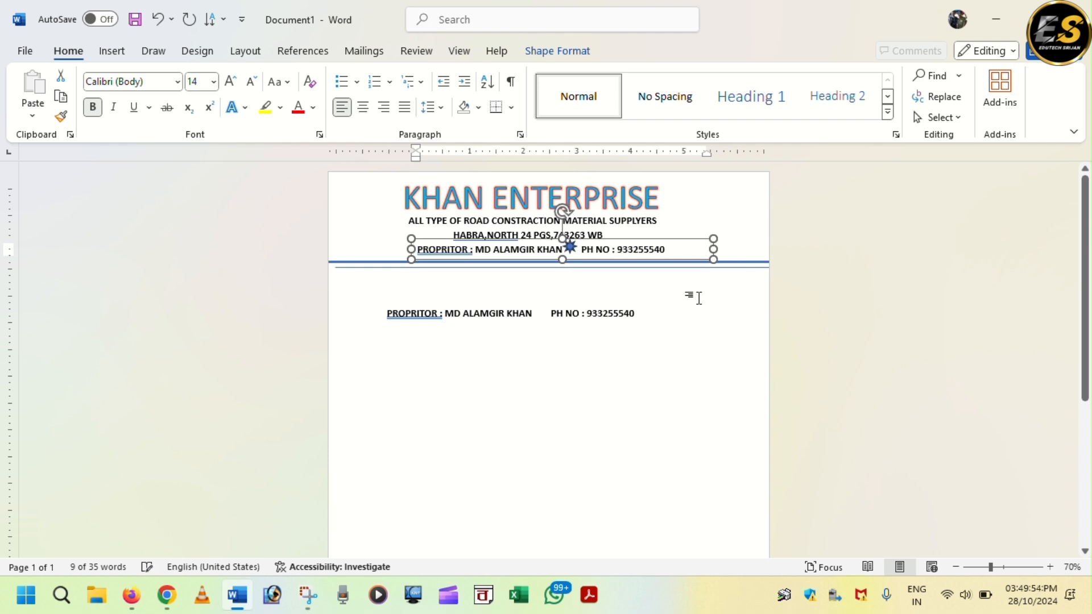
key(Up)
key(Up)
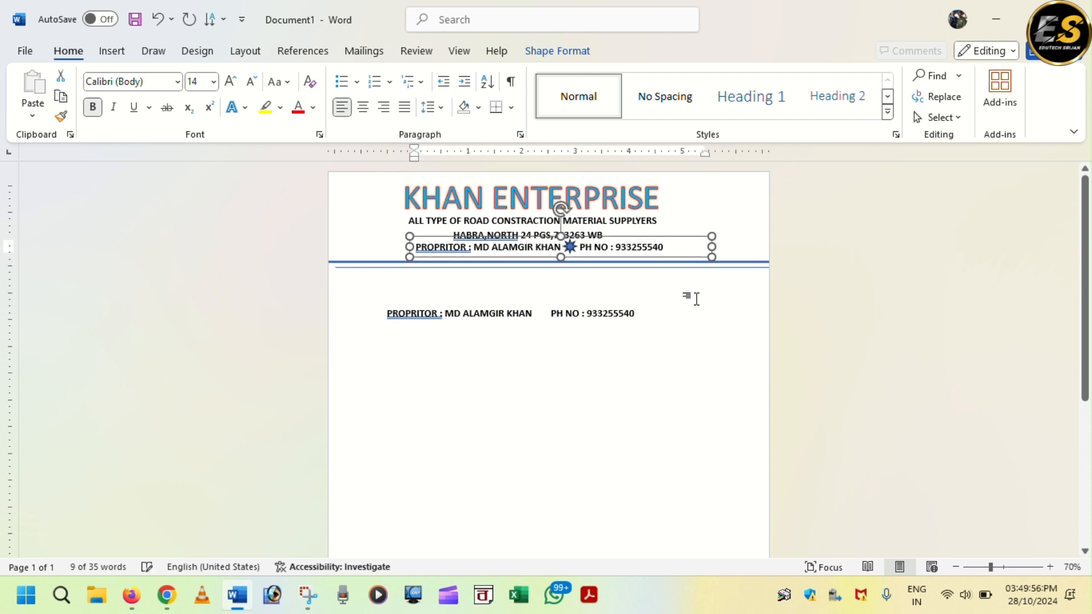
click(538, 419)
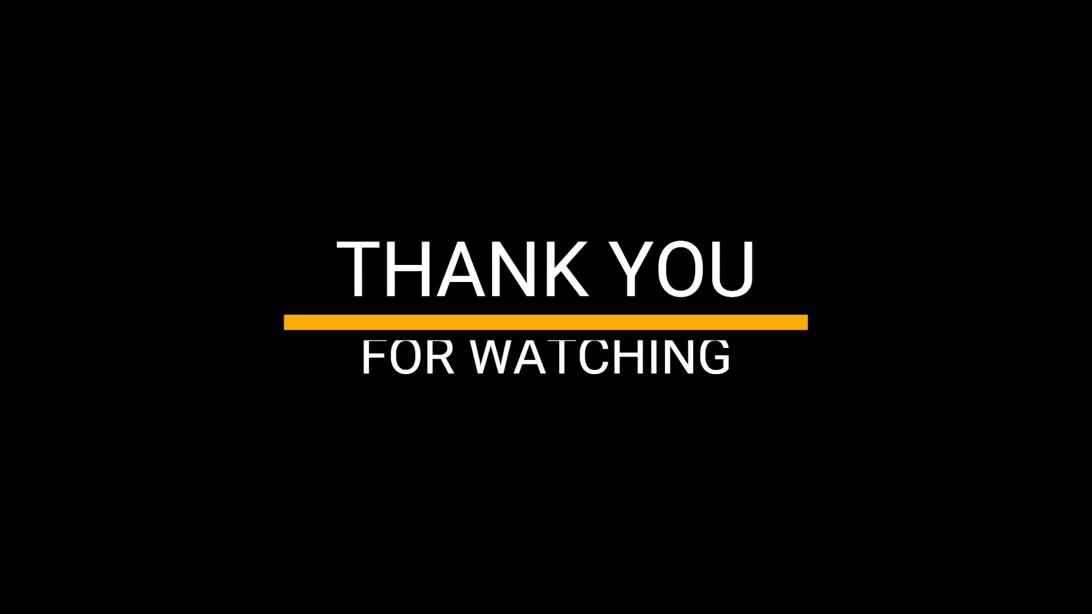